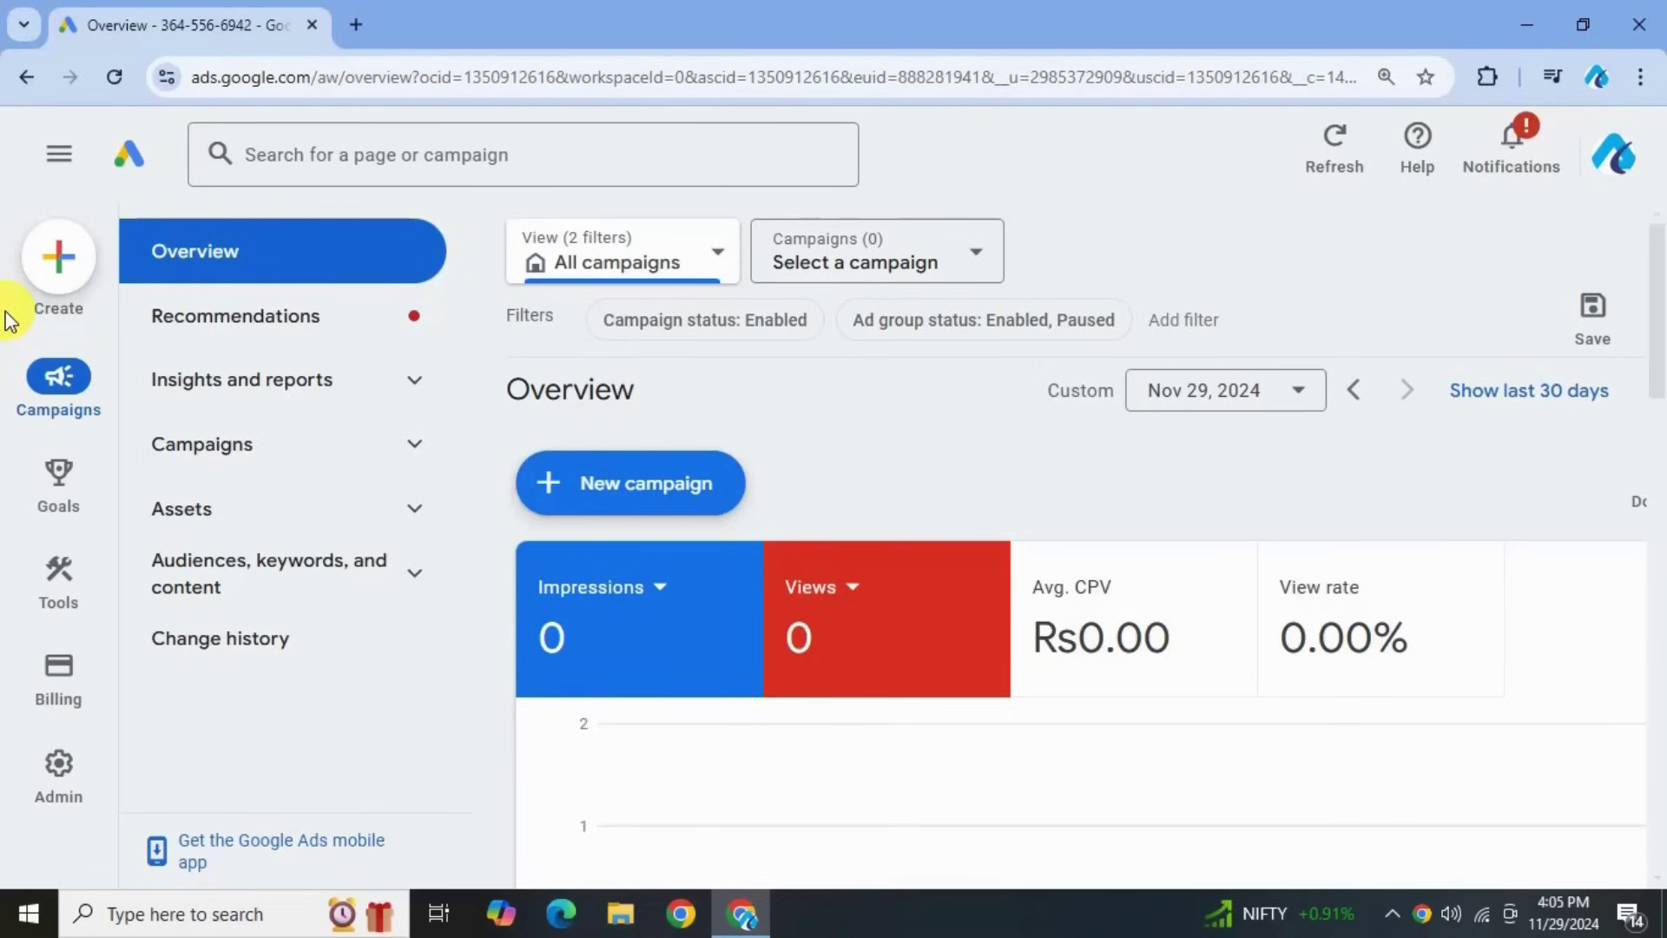
- Open the Keyword Planner among the planning tools and collapse the side navigation
mouse_move(52, 594)
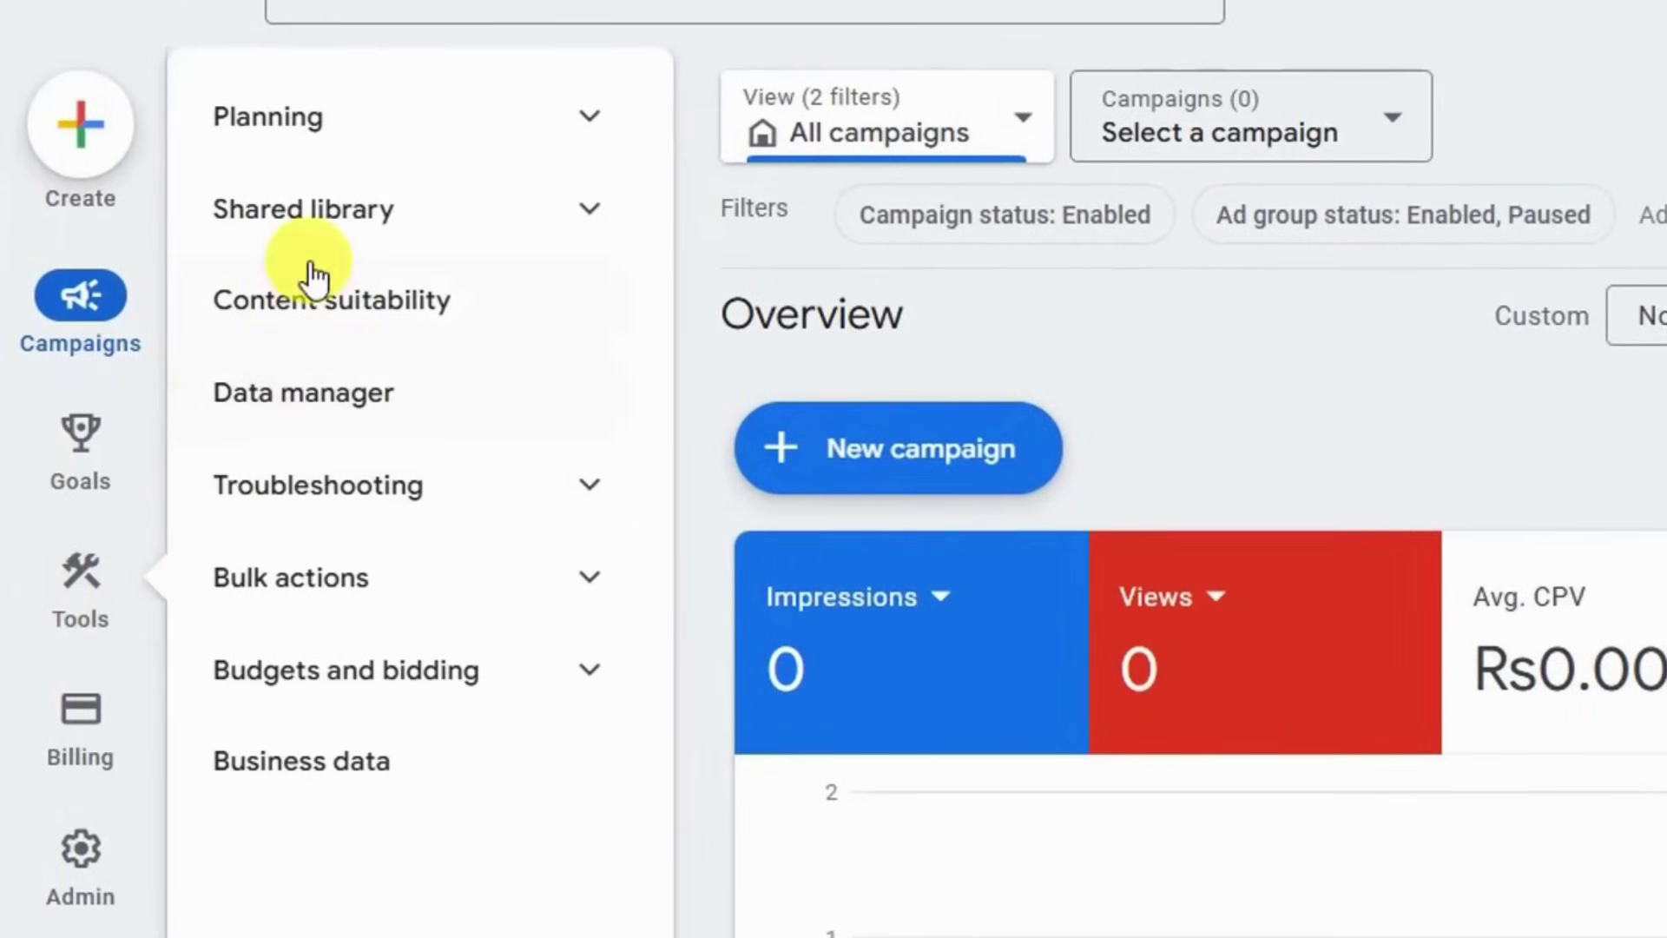
left_click(323, 143)
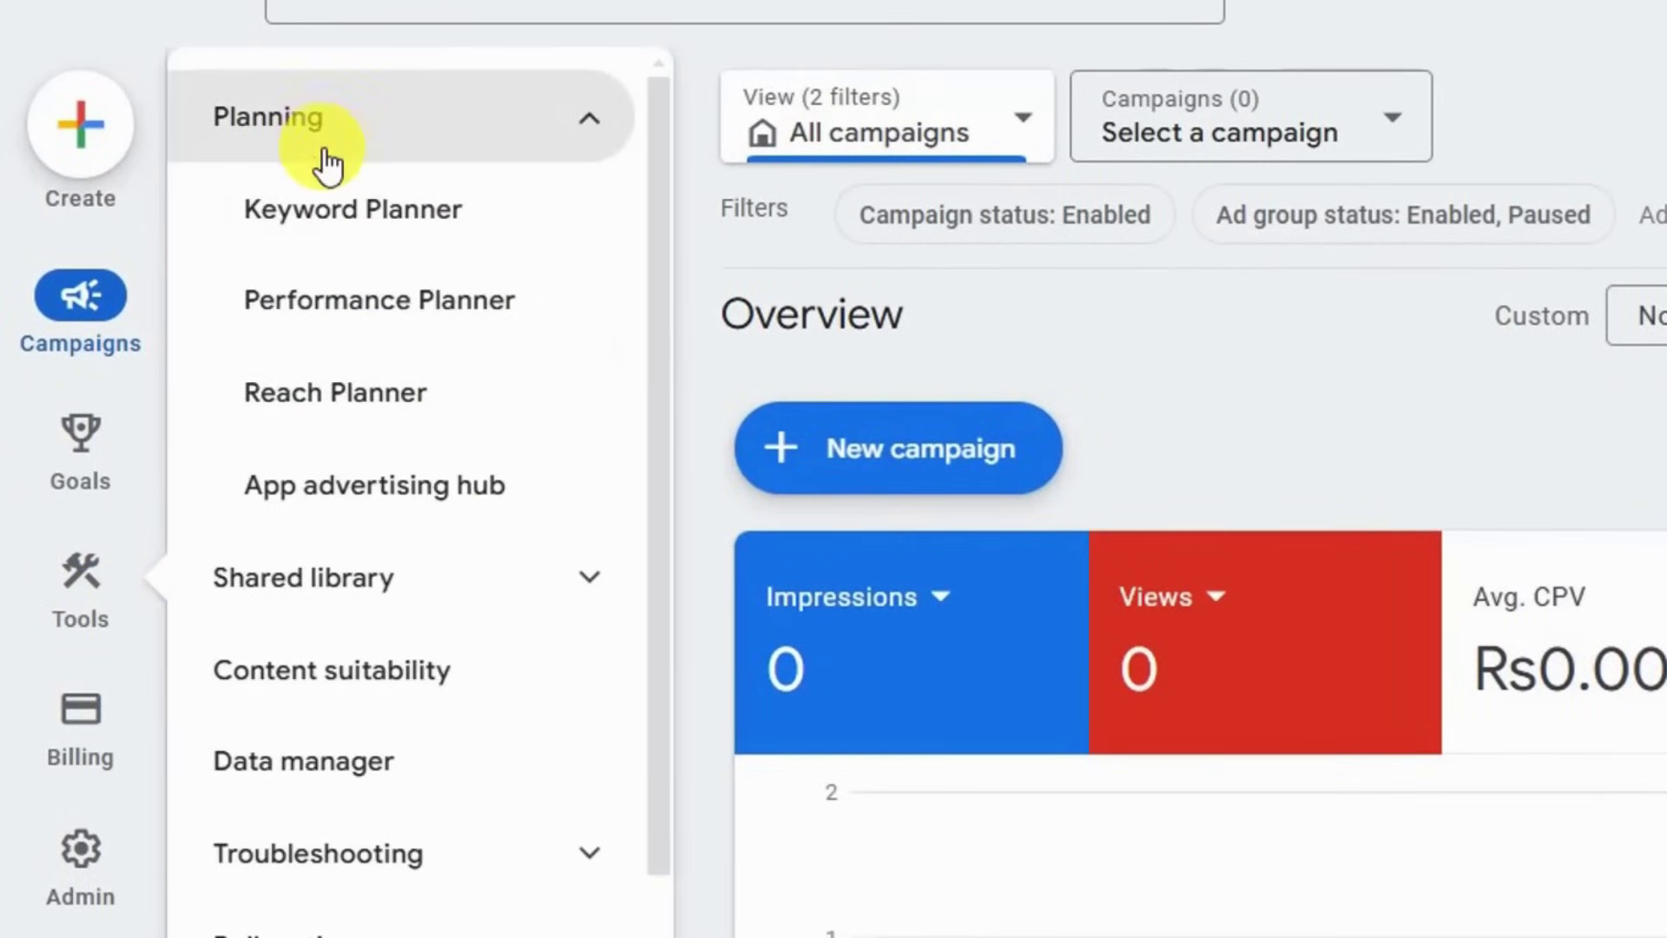
left_click(365, 227)
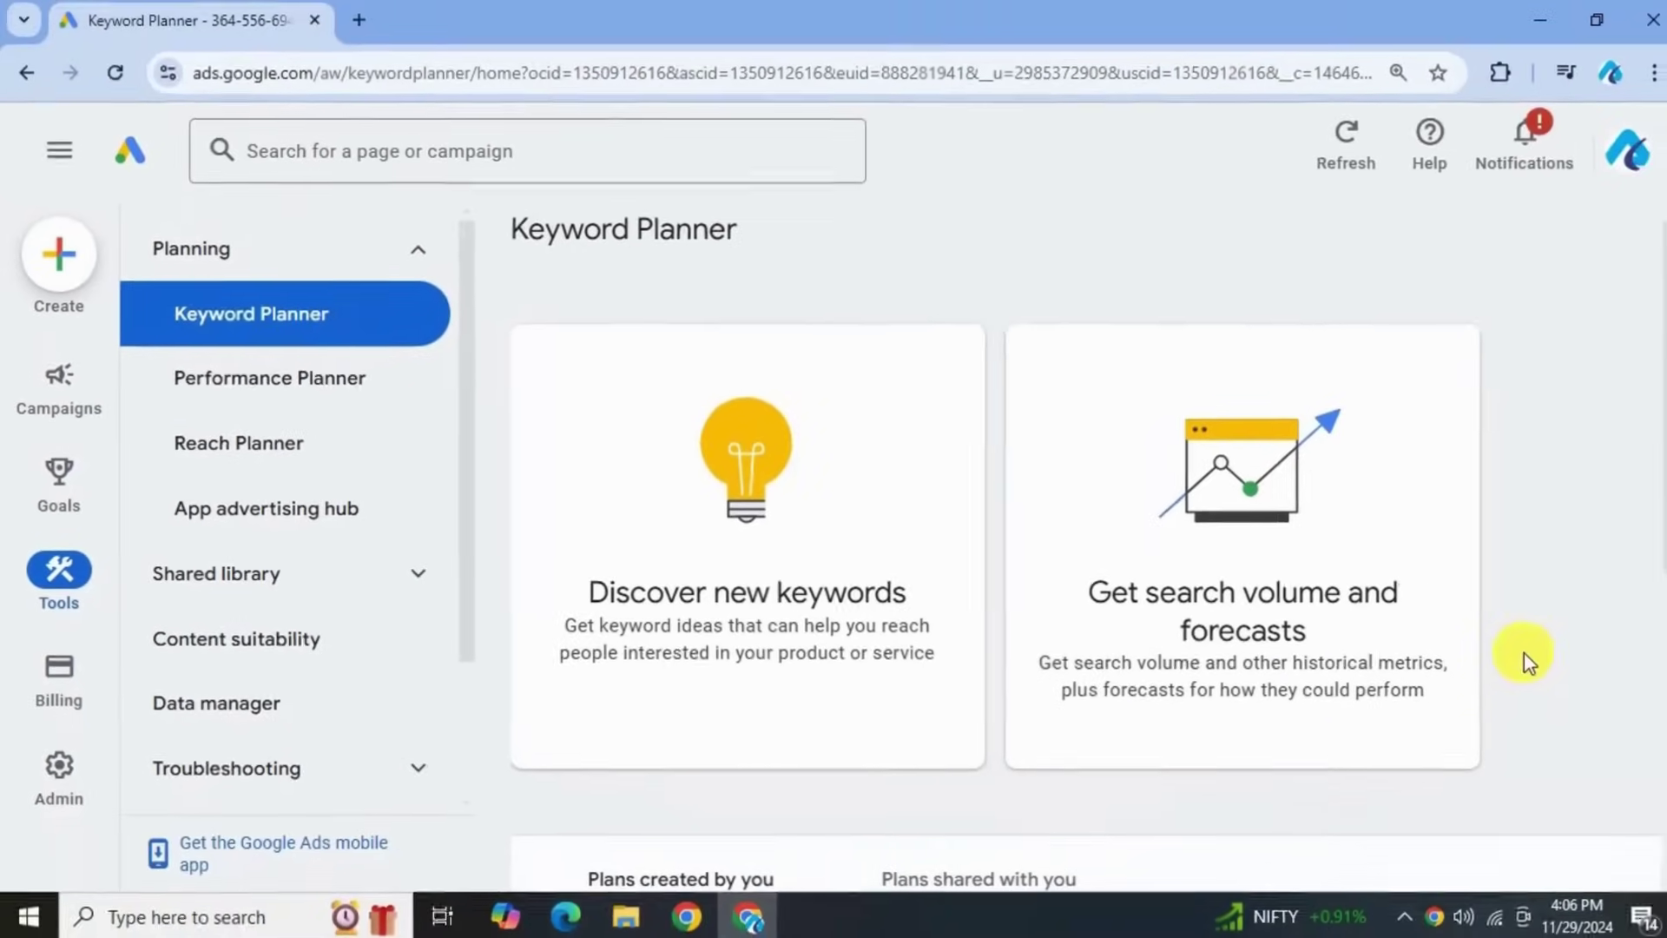
left_click(58, 153)
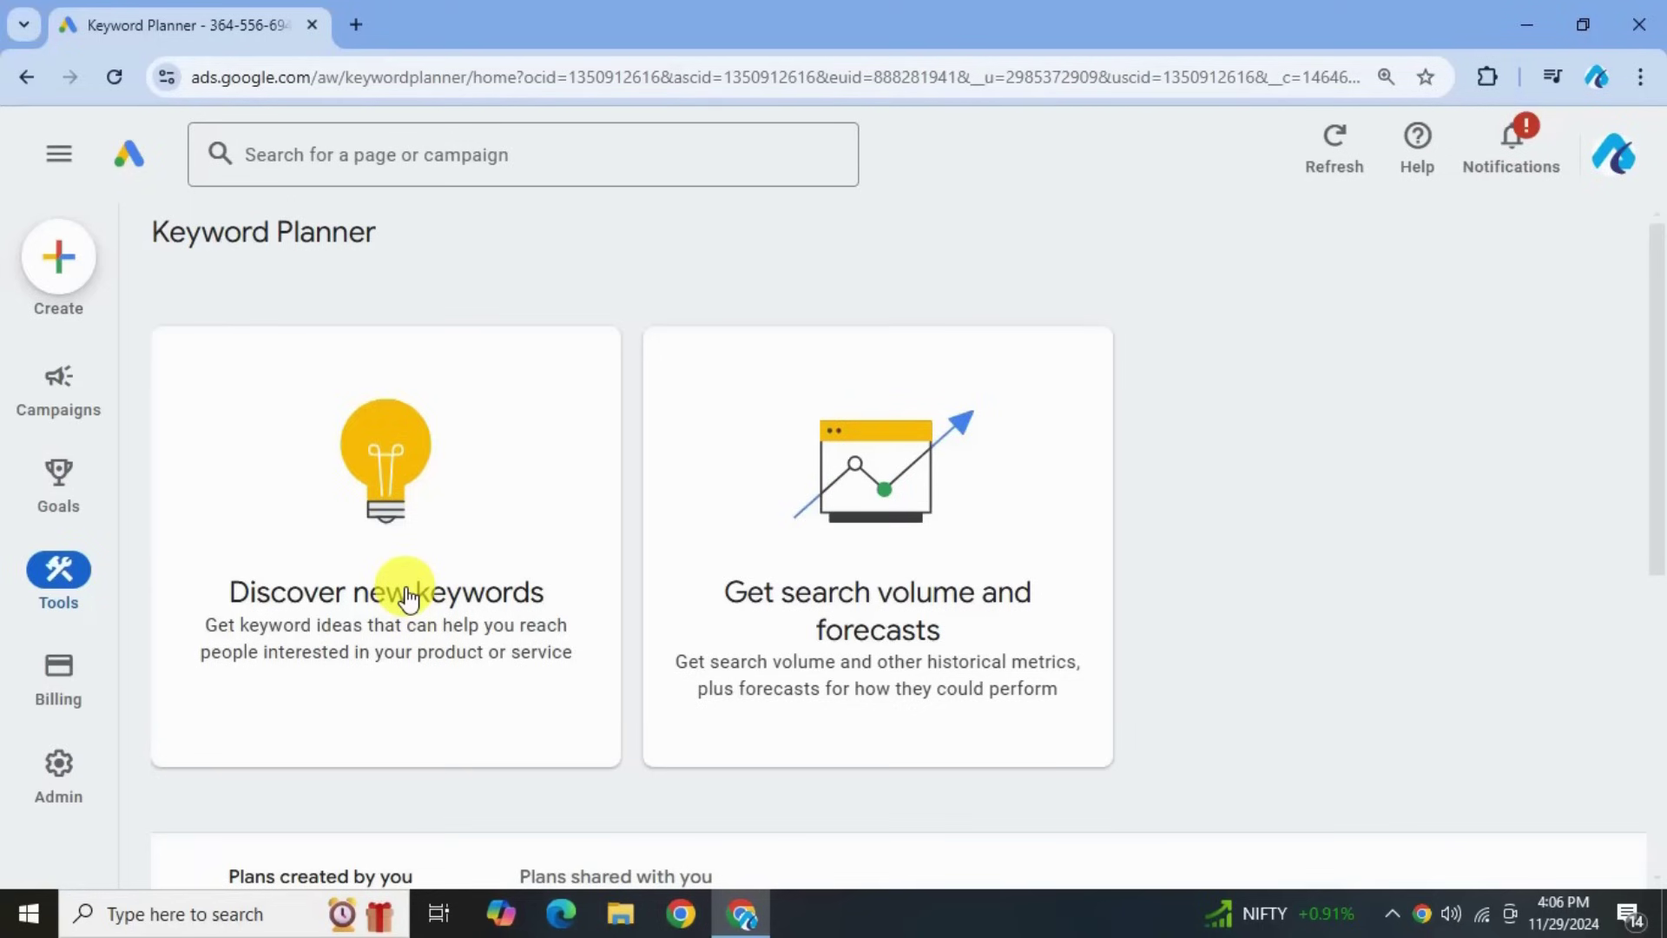
- Start discovering new keywords from keywords and add "video editing" as the product or service
left_click(443, 692)
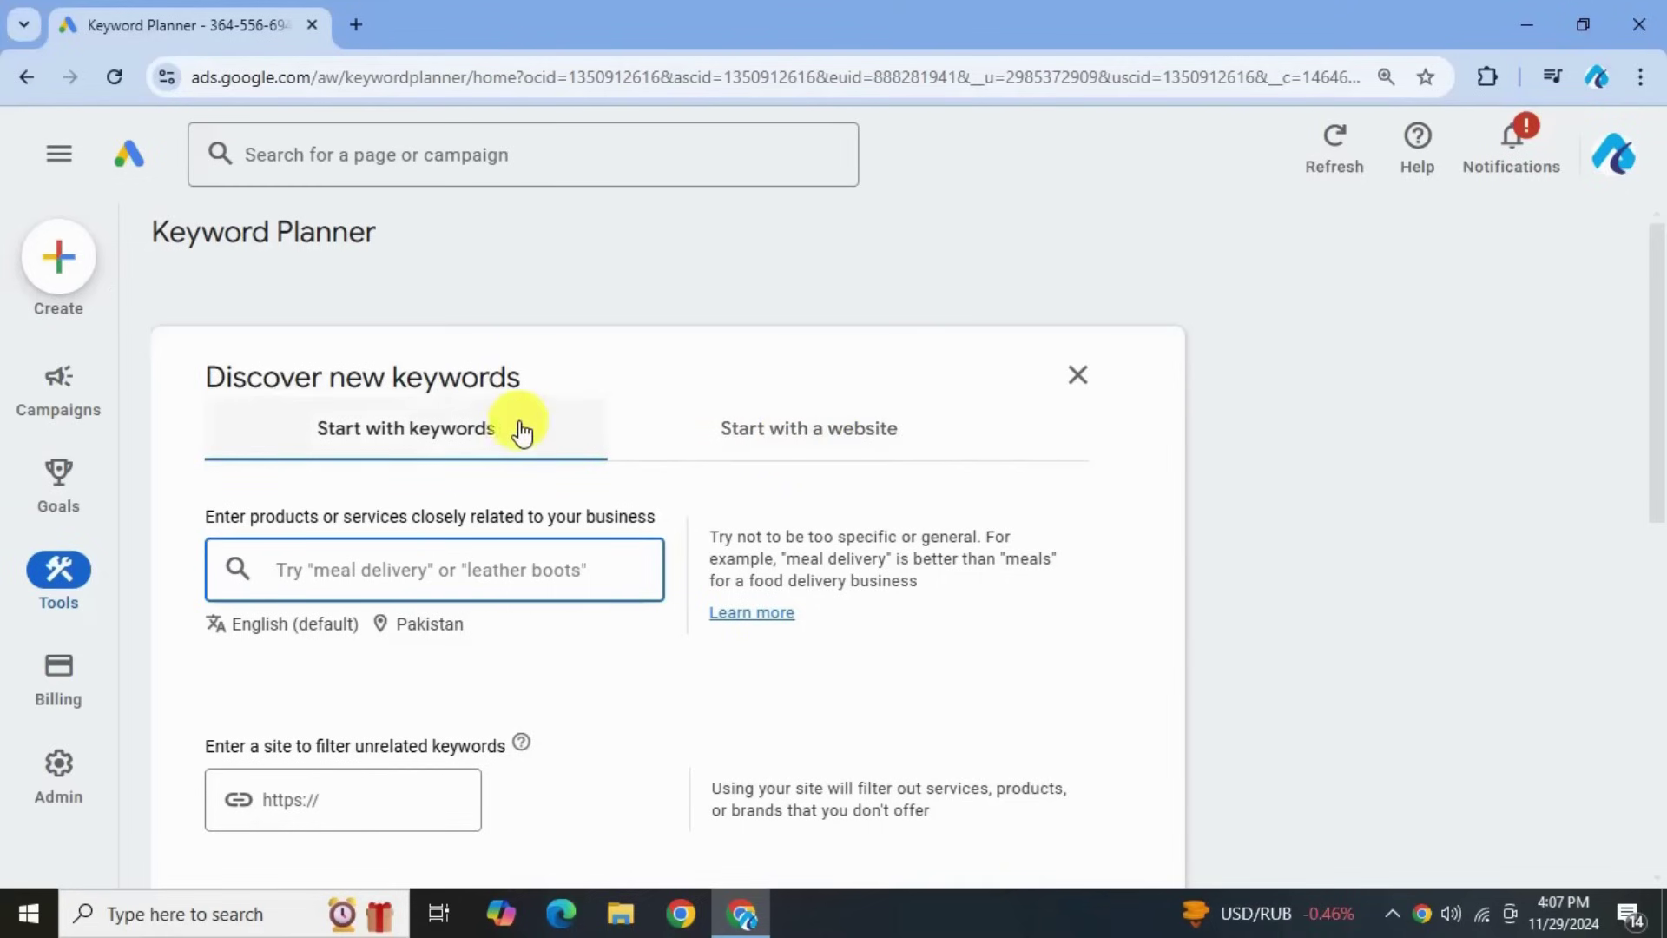
left_click(400, 433)
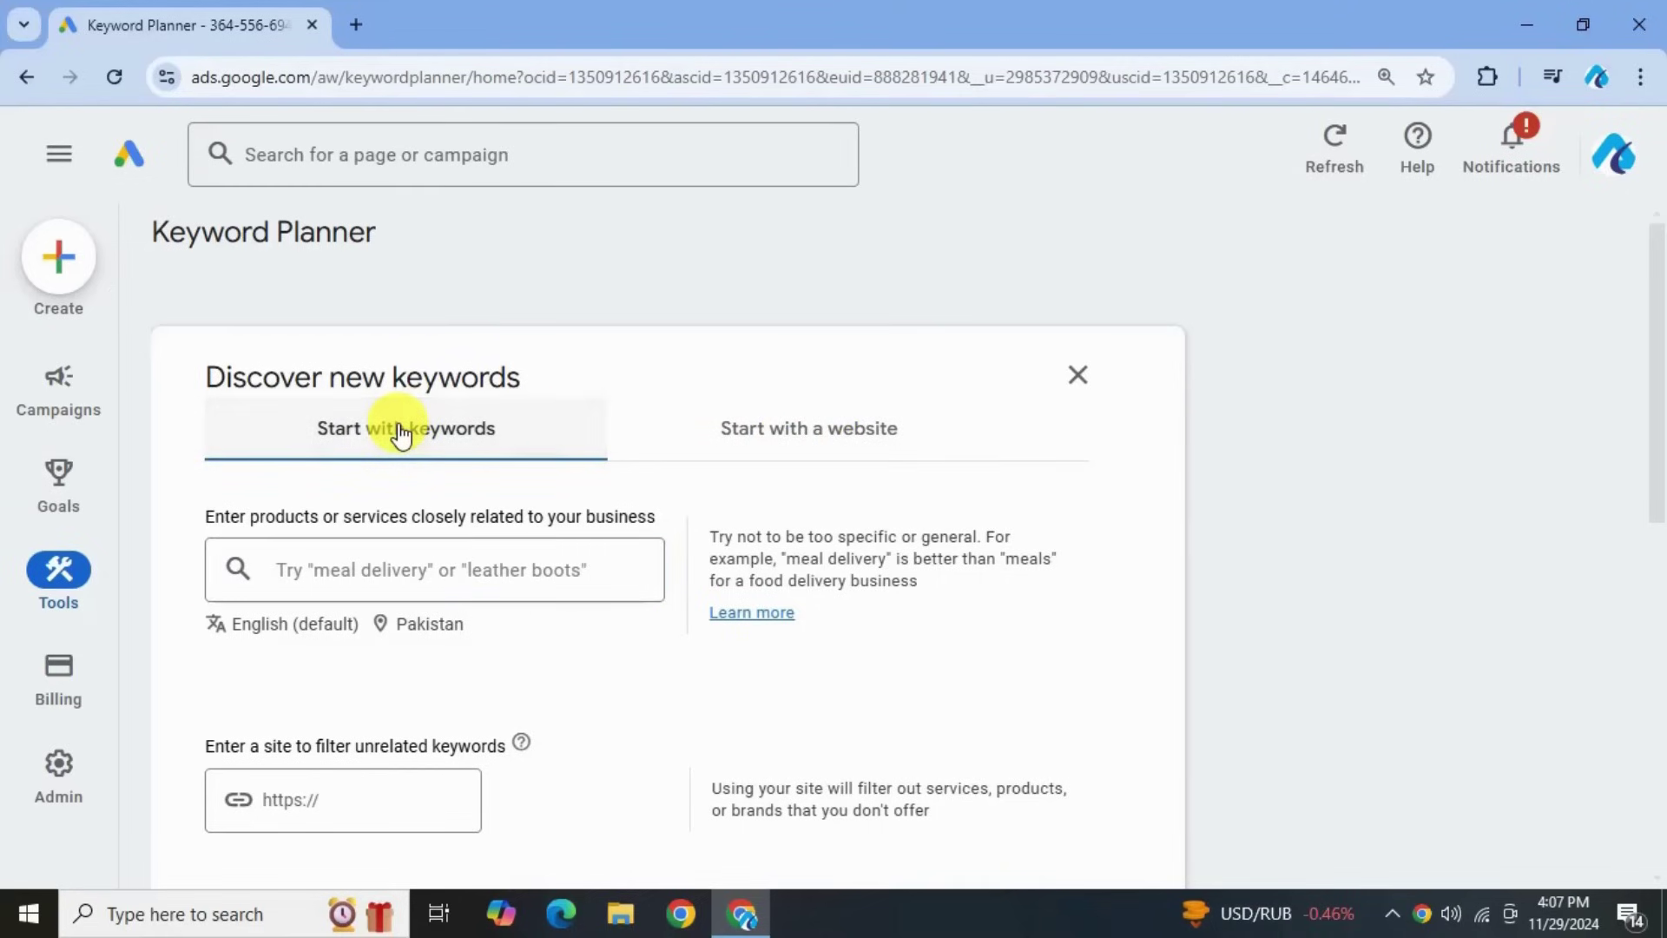
left_click(523, 560)
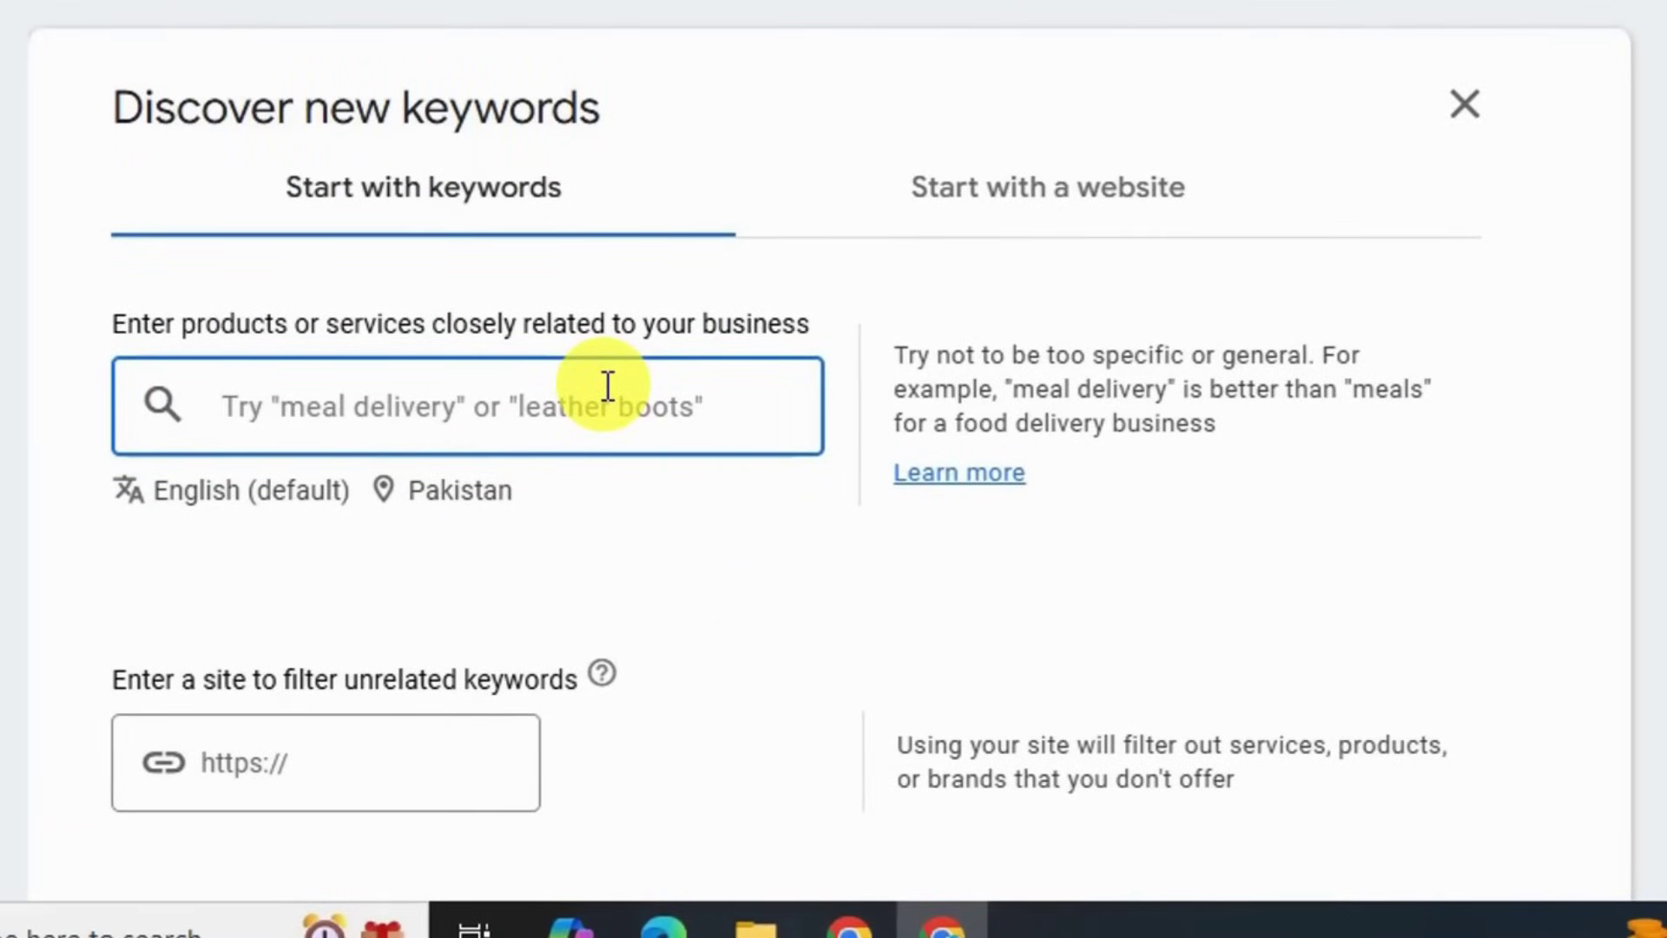
type("video")
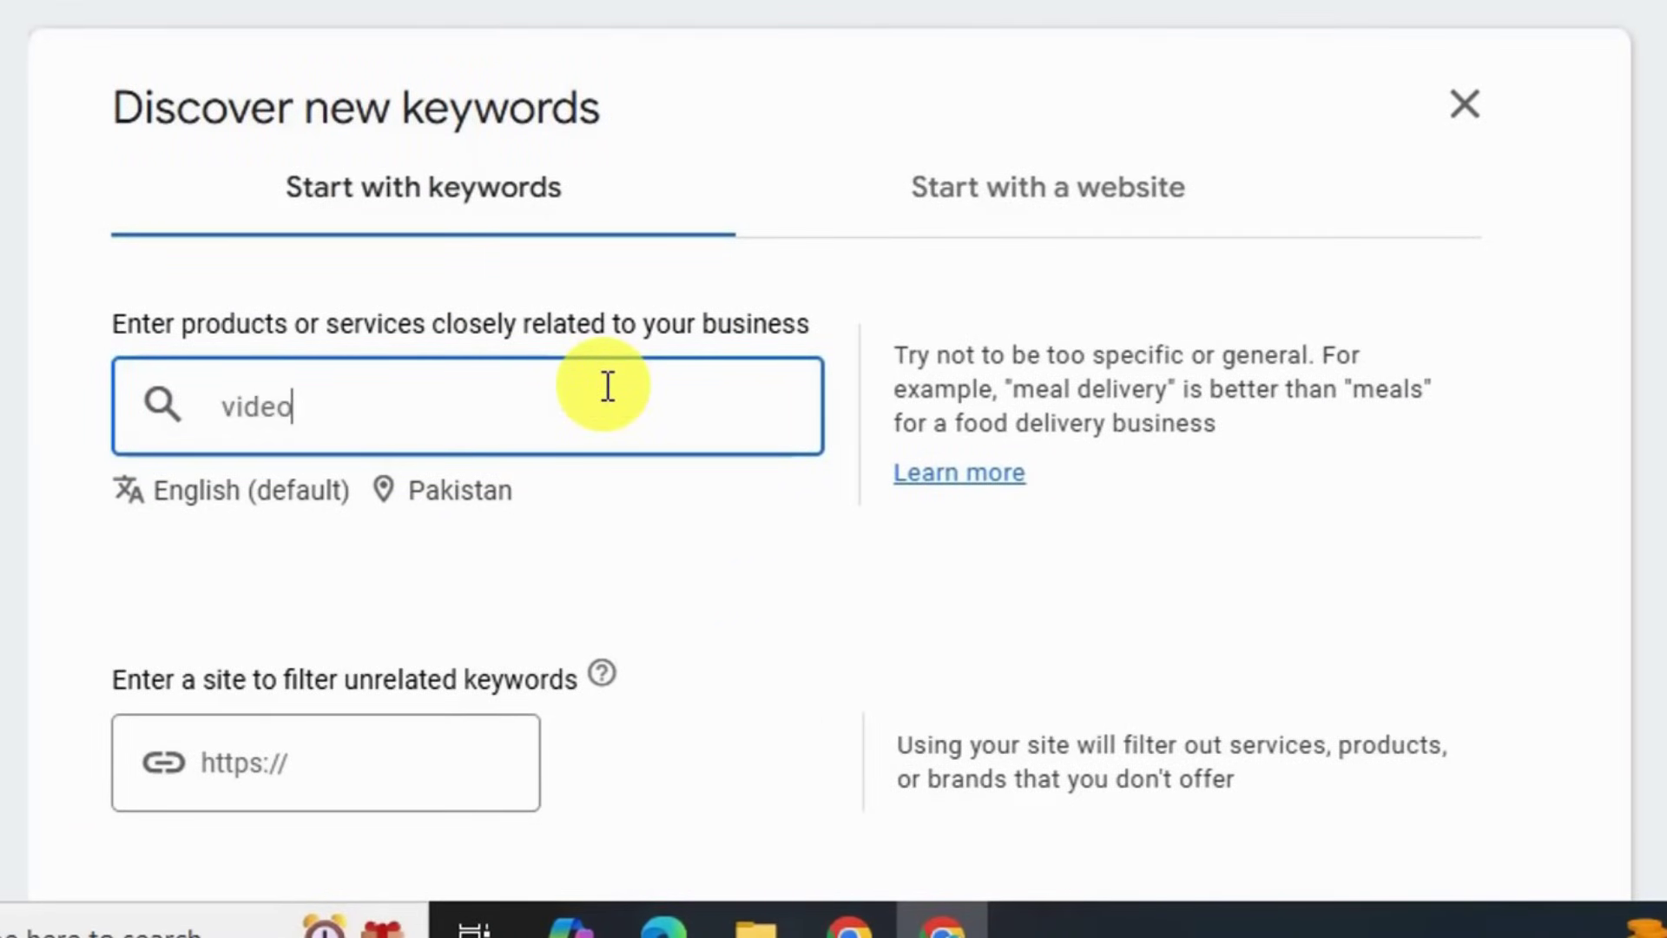
type(" editing")
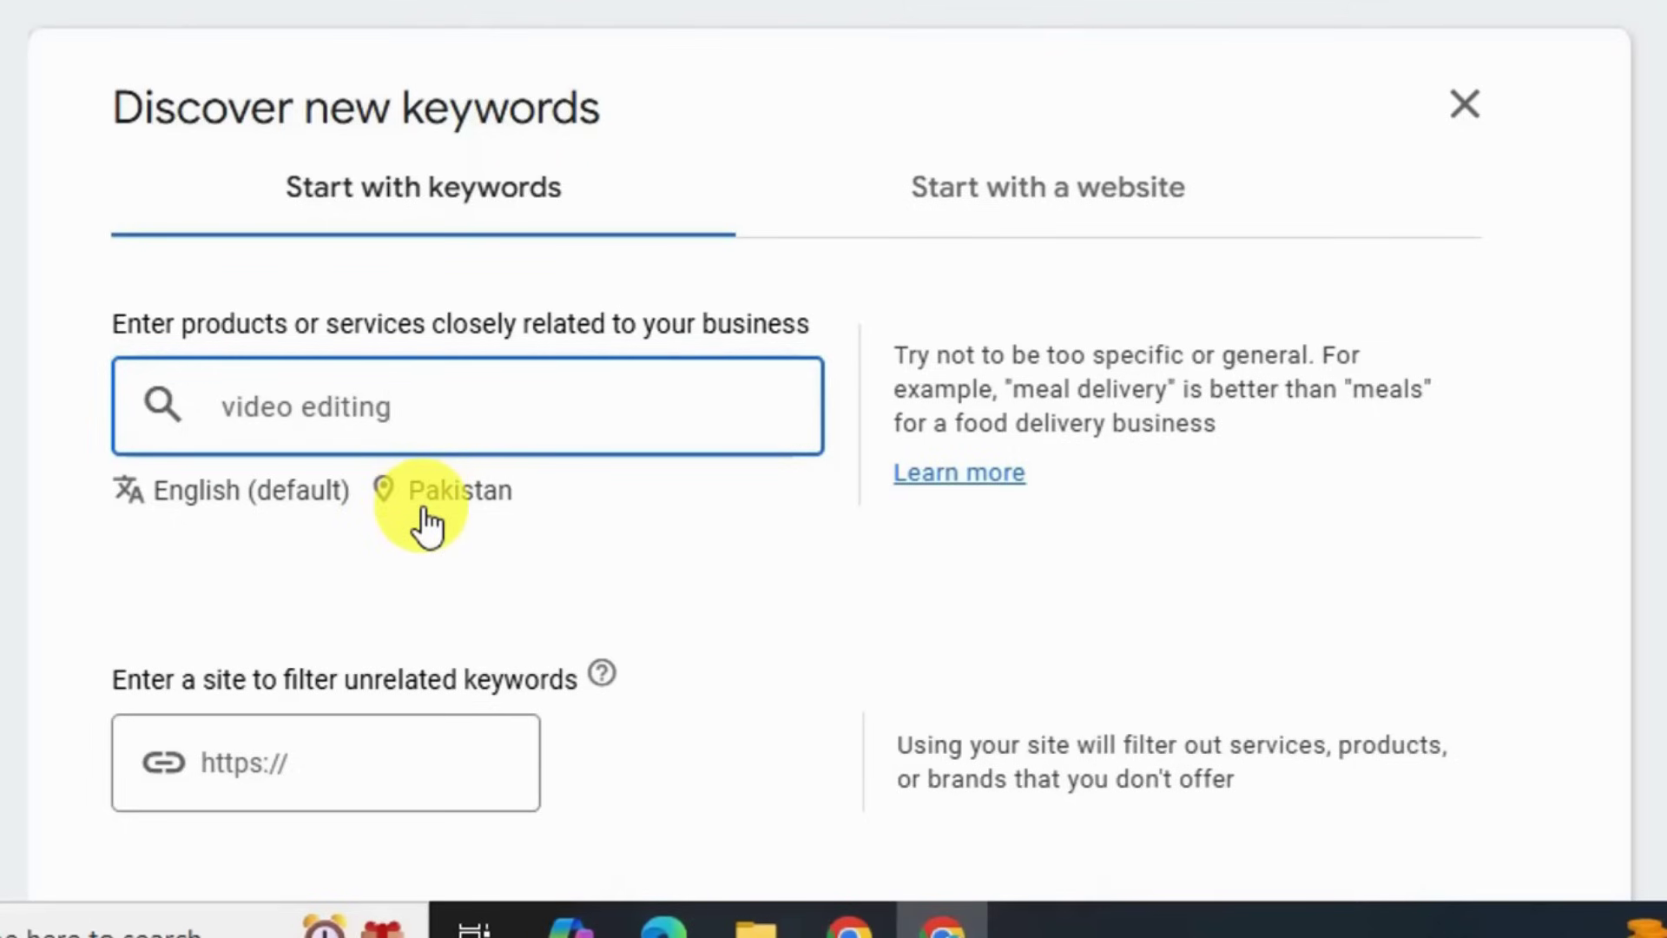
left_click(486, 511)
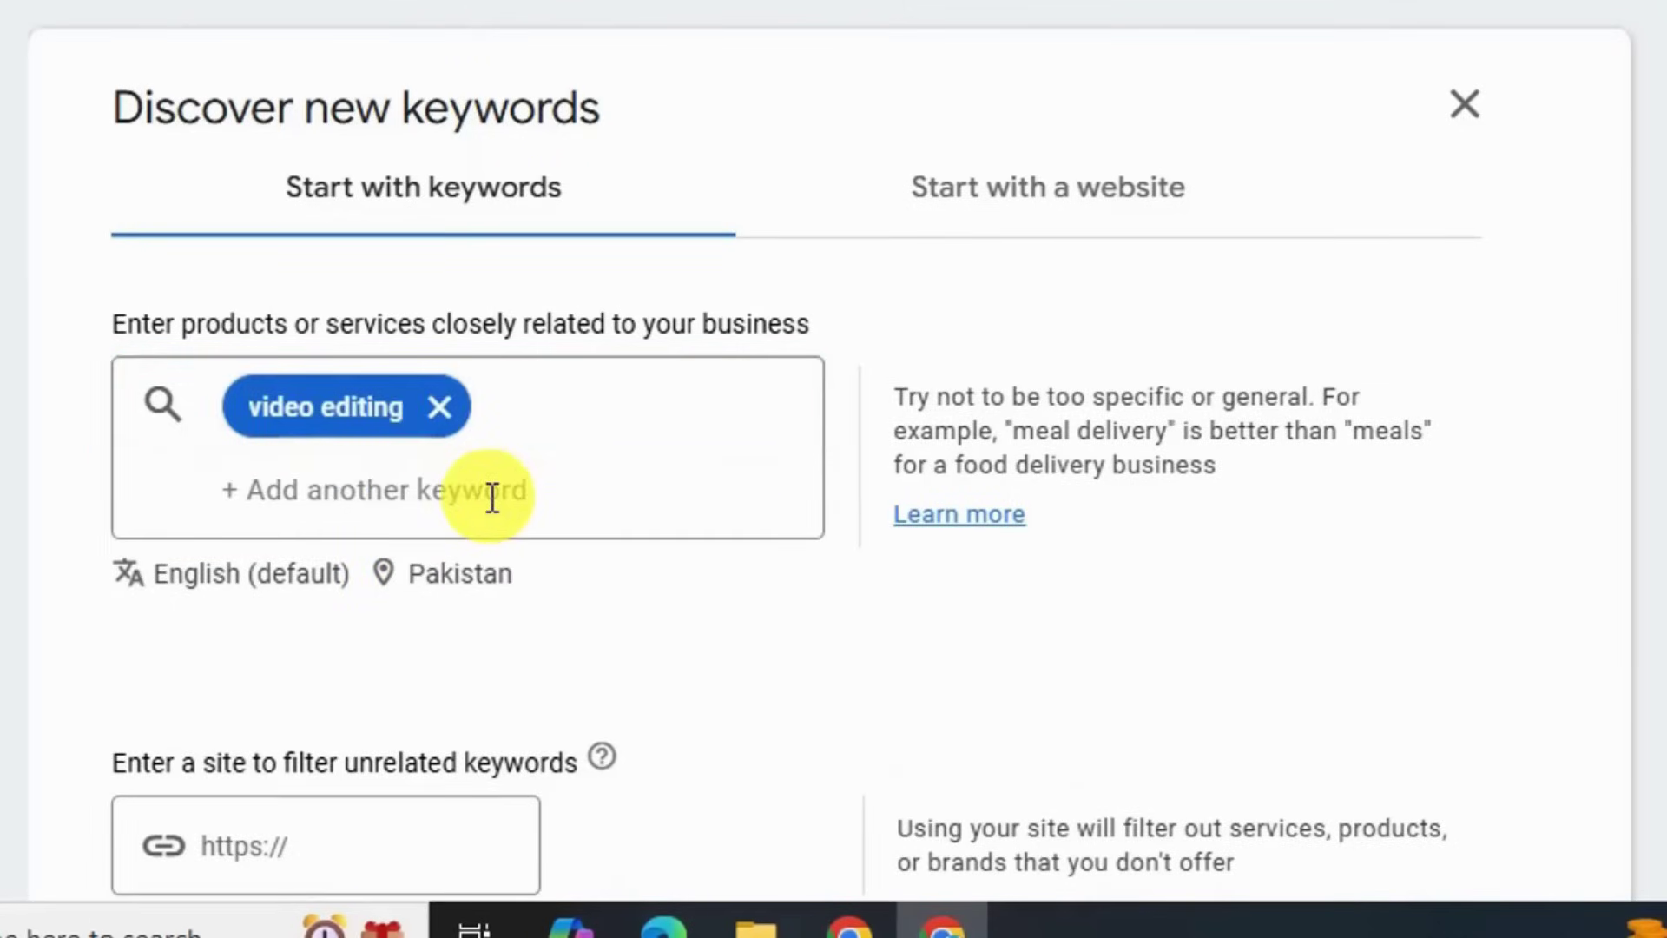
- Remove Pakistan from the targeted locations of the keyword search and save the change
left_click(482, 580)
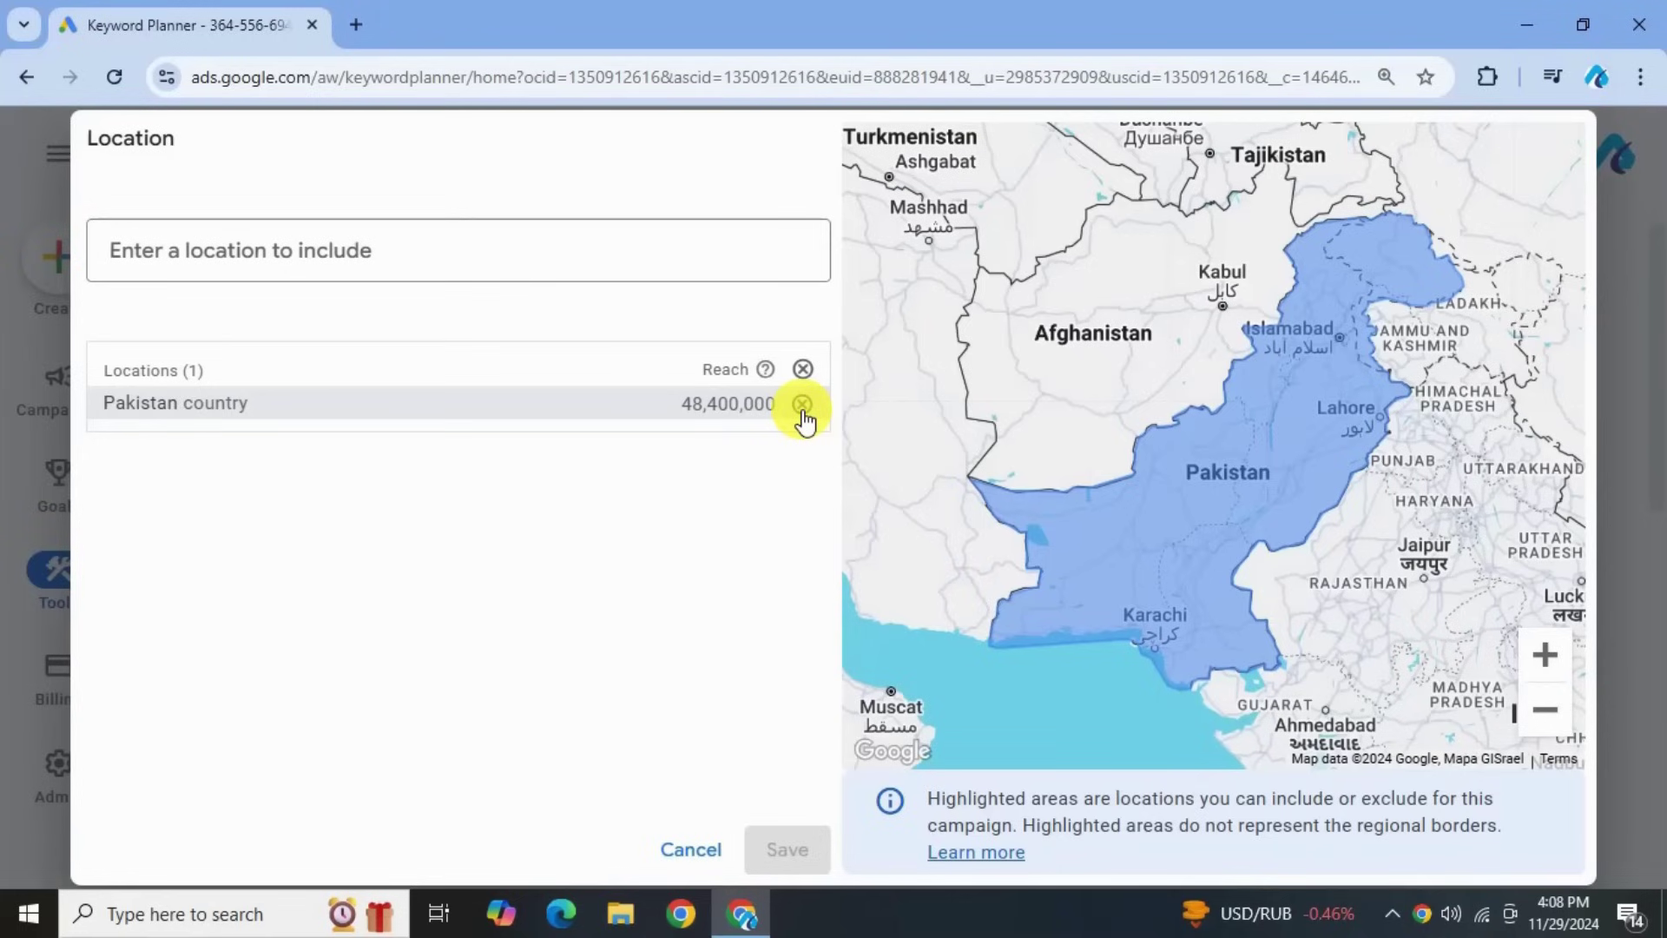
left_click(802, 405)
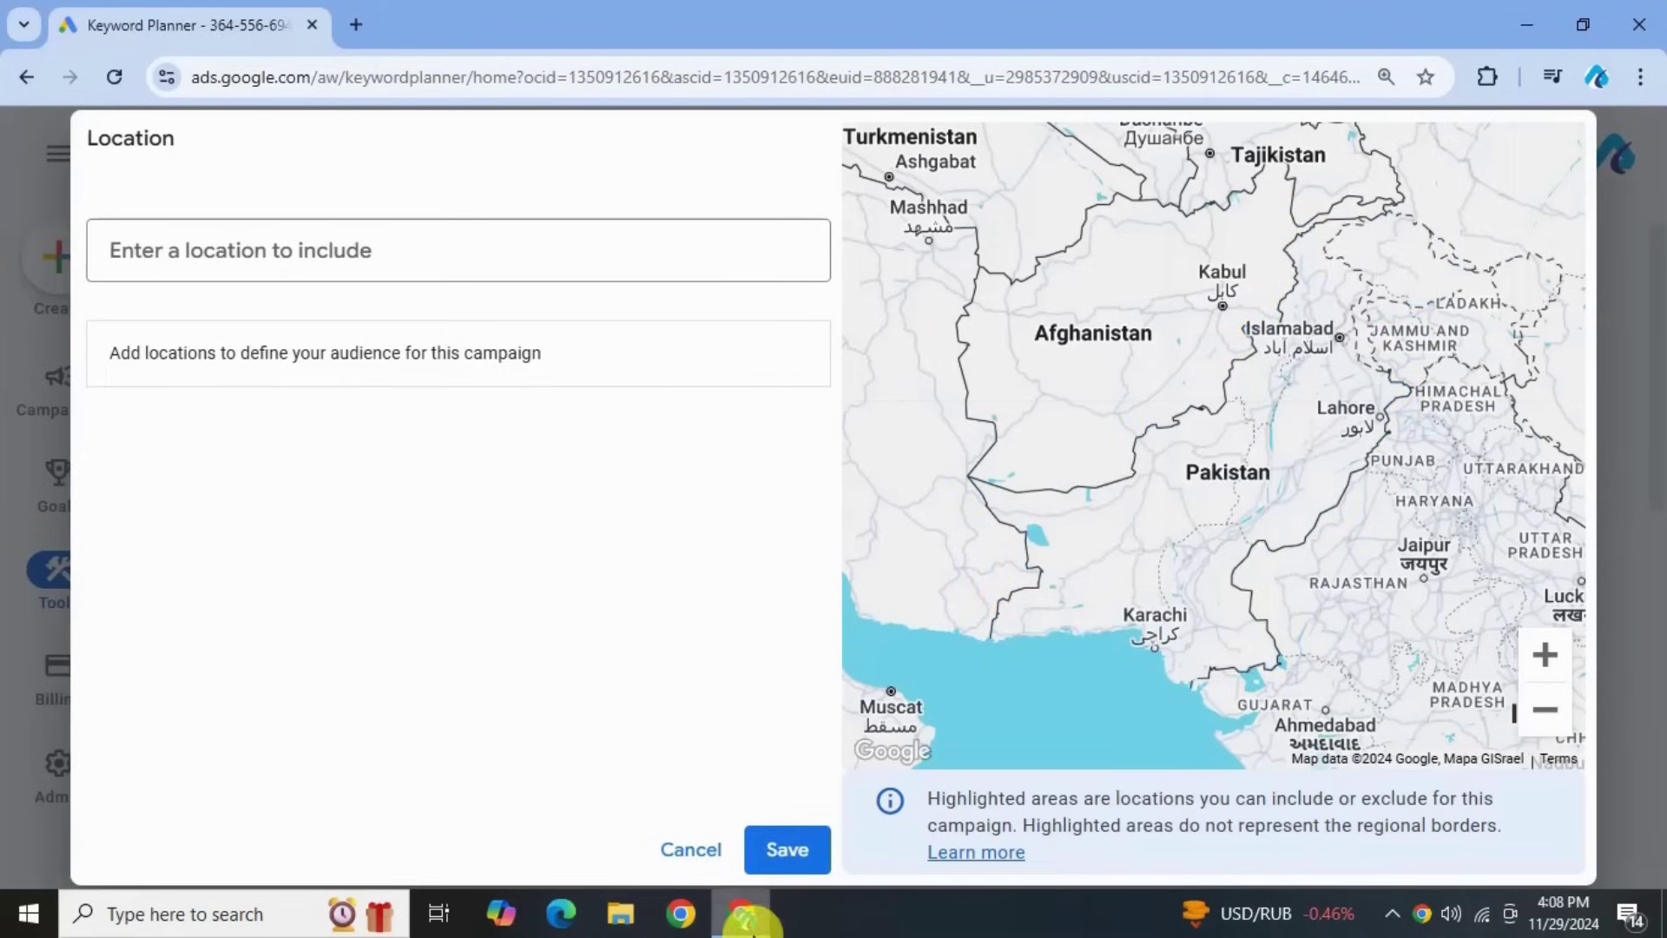
left_click(788, 851)
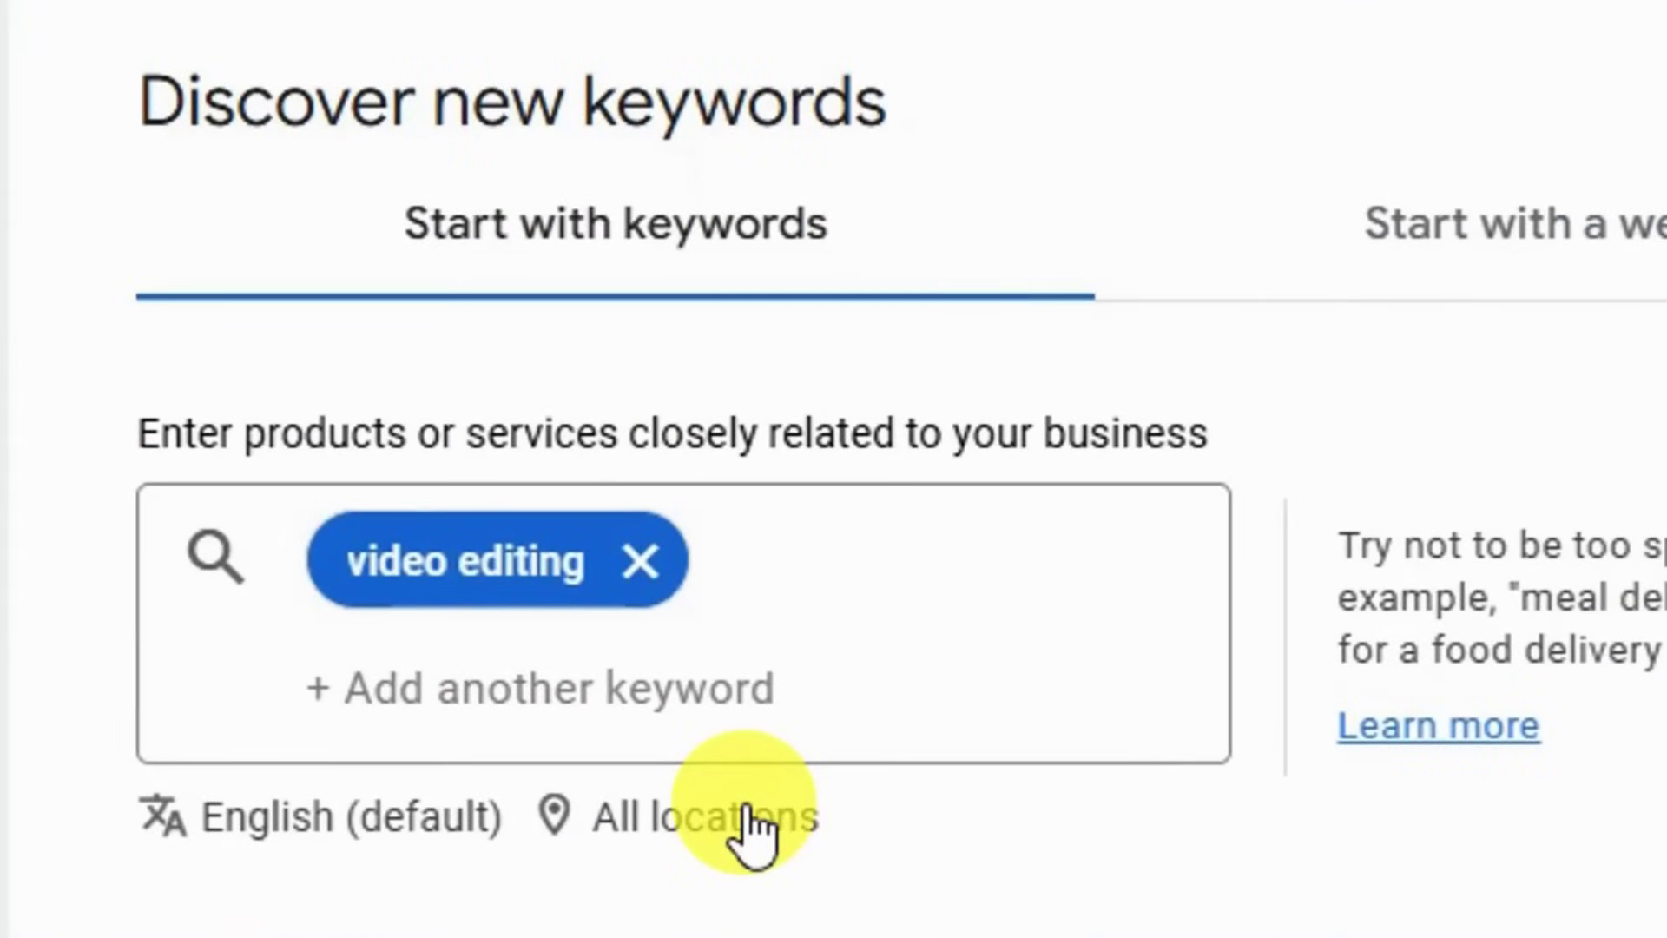
- Include the United States as the targeted location for the keyword search and save it
left_click(804, 838)
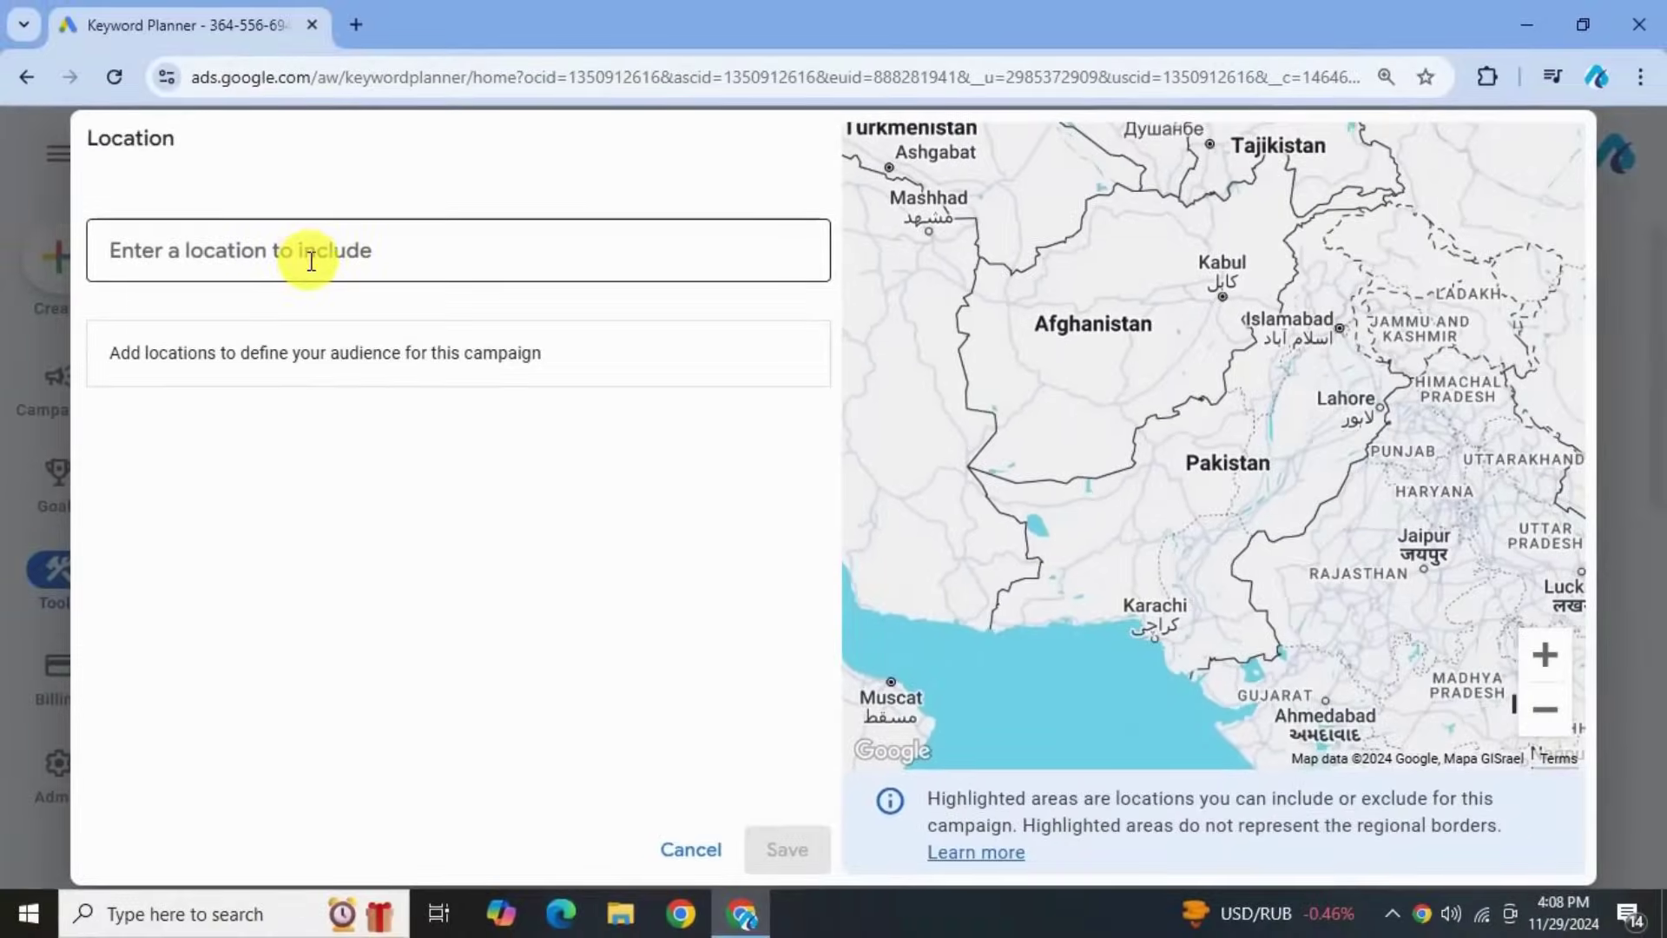
type("uni")
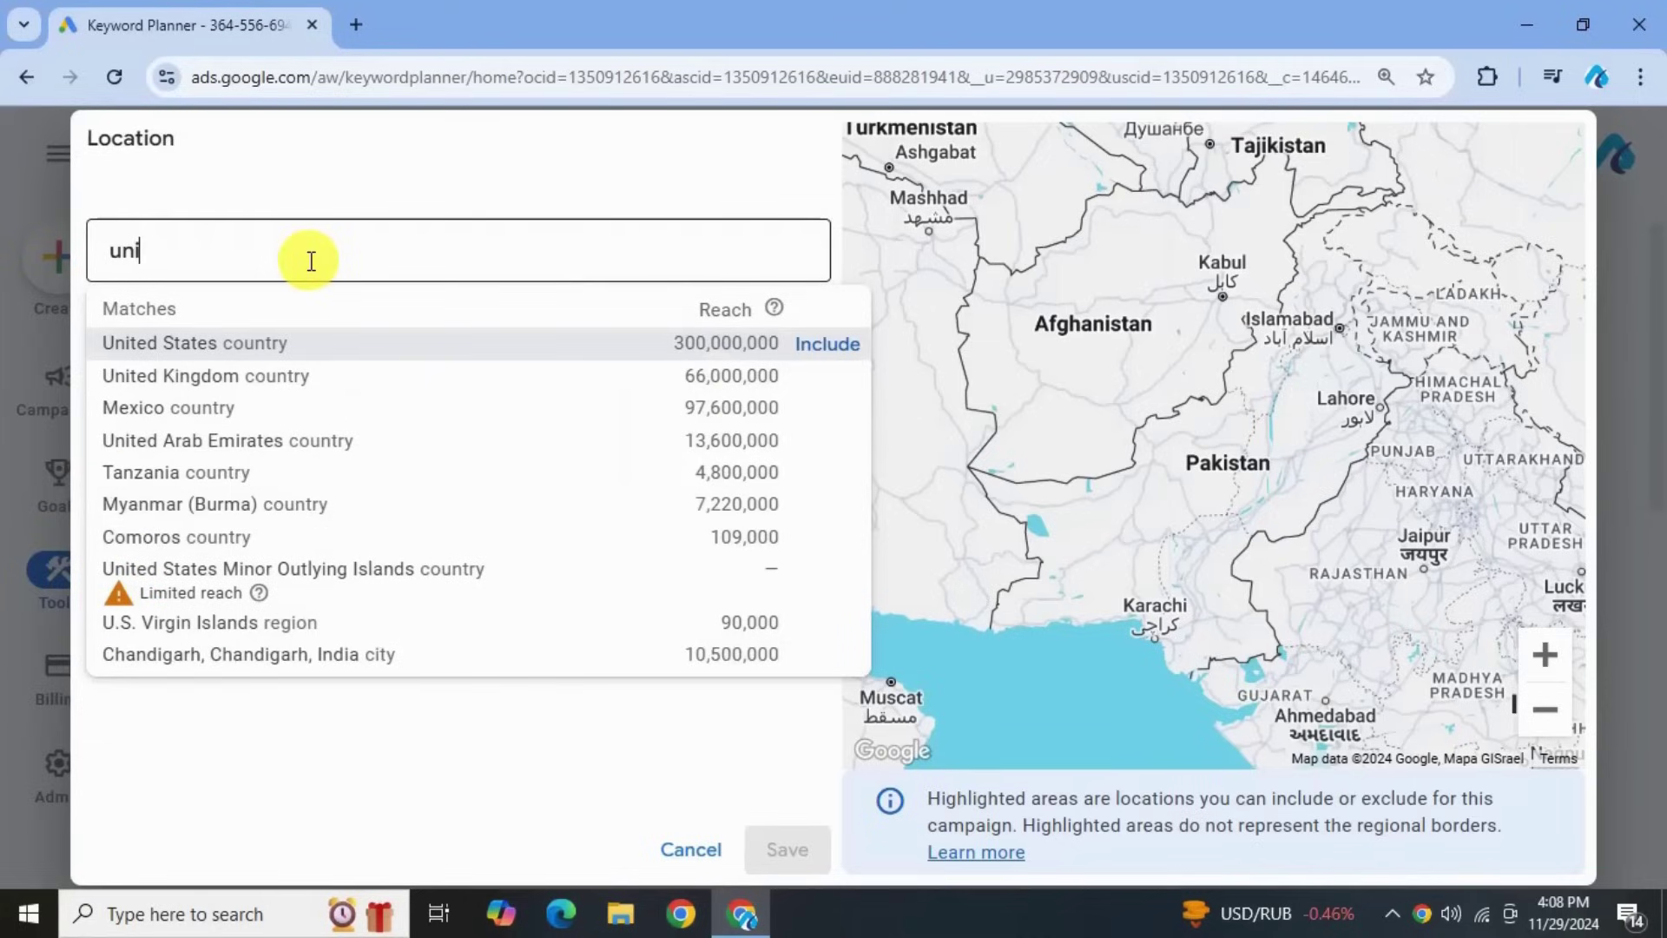
left_click(184, 348)
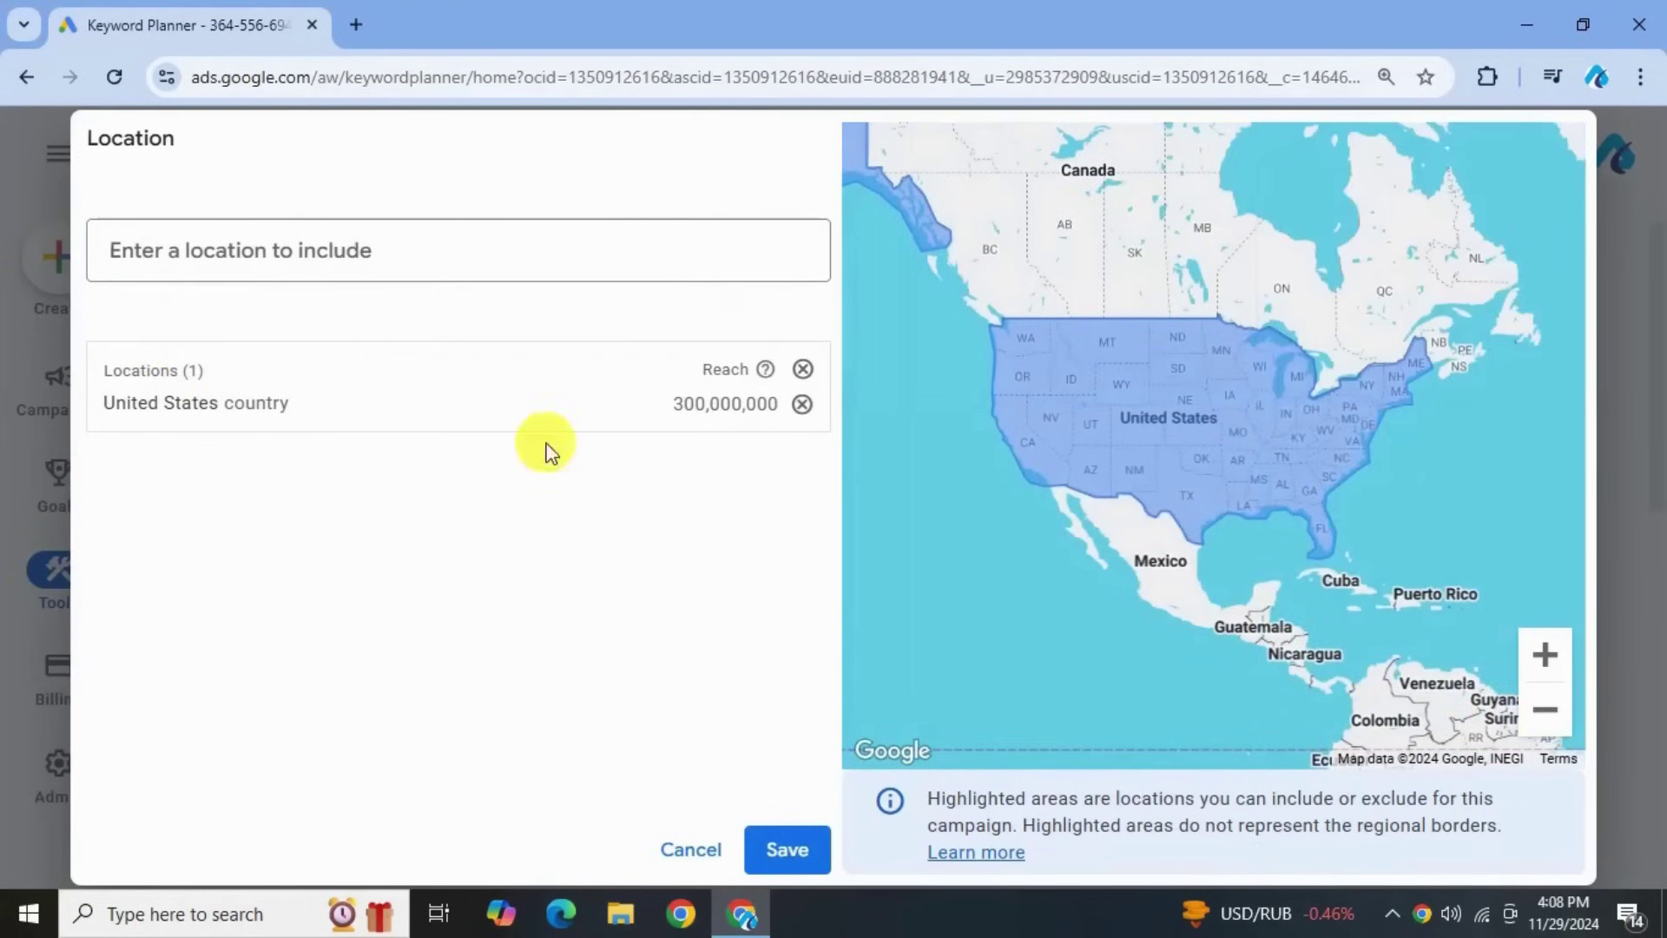
left_click(797, 850)
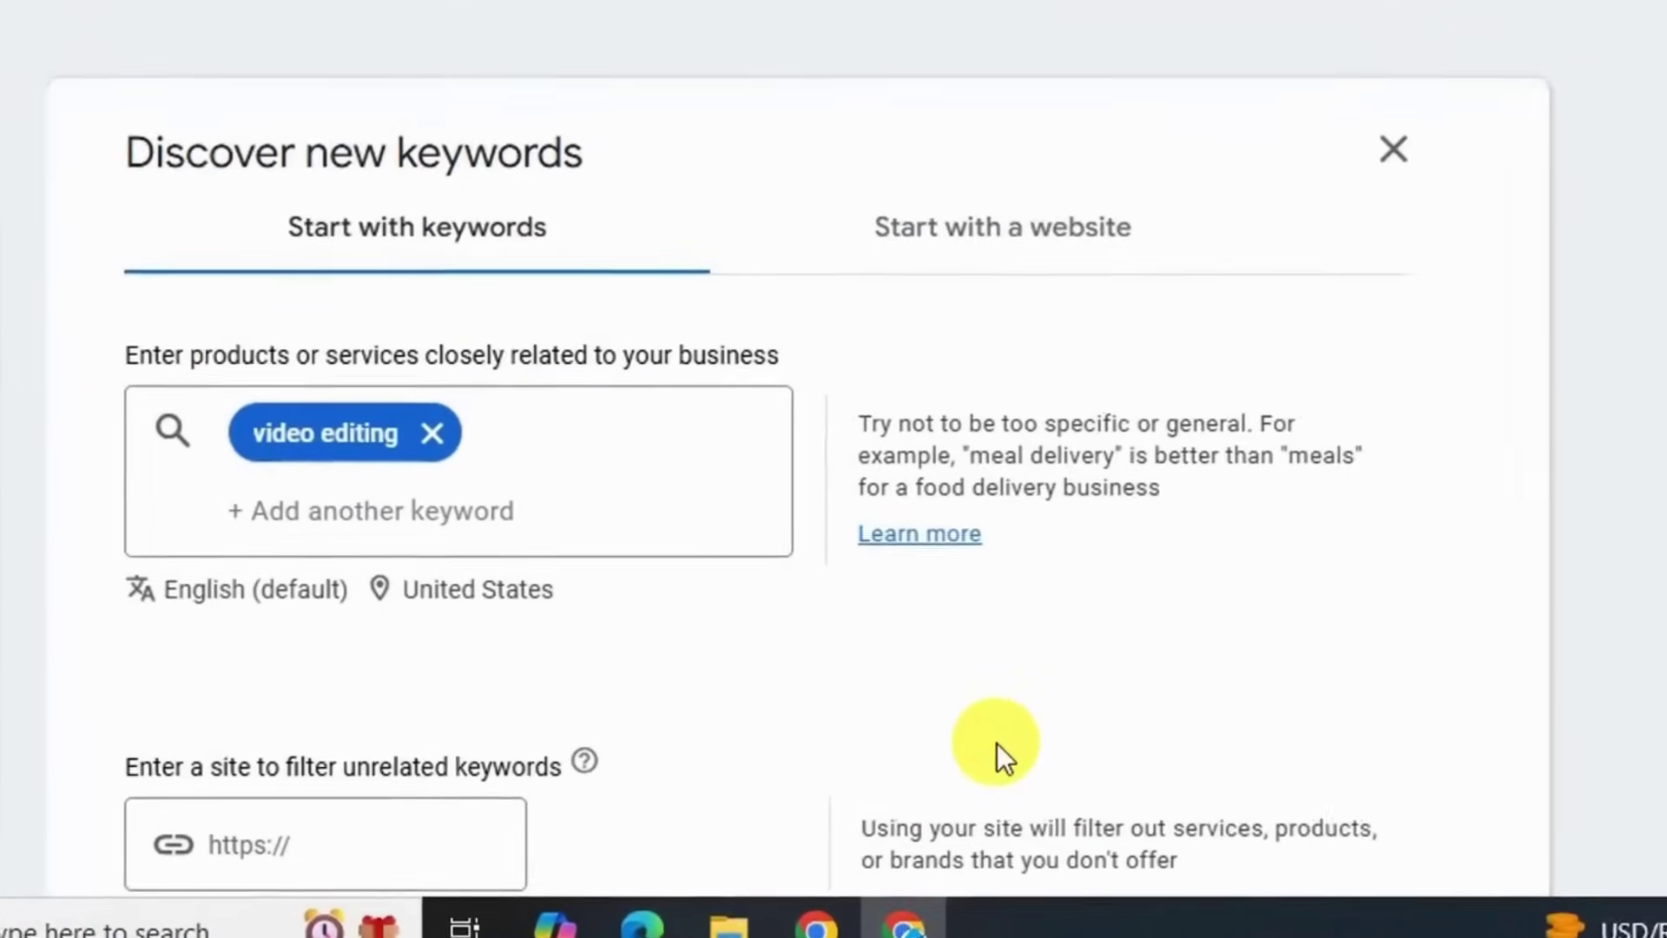
- Get the keyword results for "video editing" without a site to filter unrelated keywords
scroll(798, 796, "down", 5)
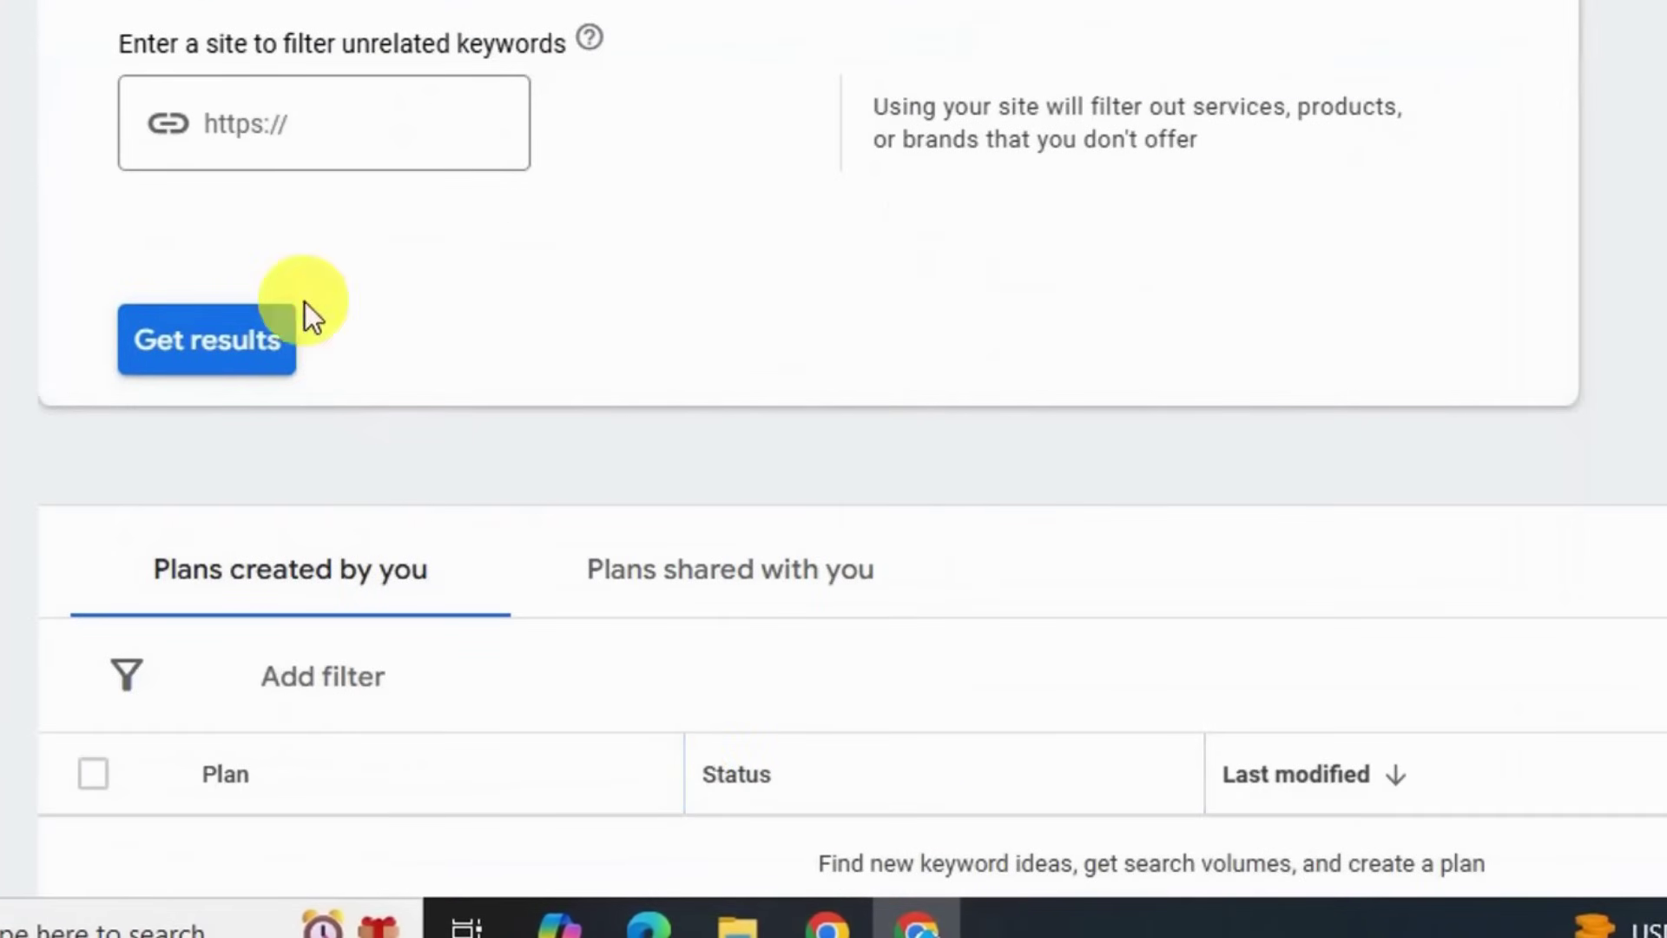
left_click(184, 365)
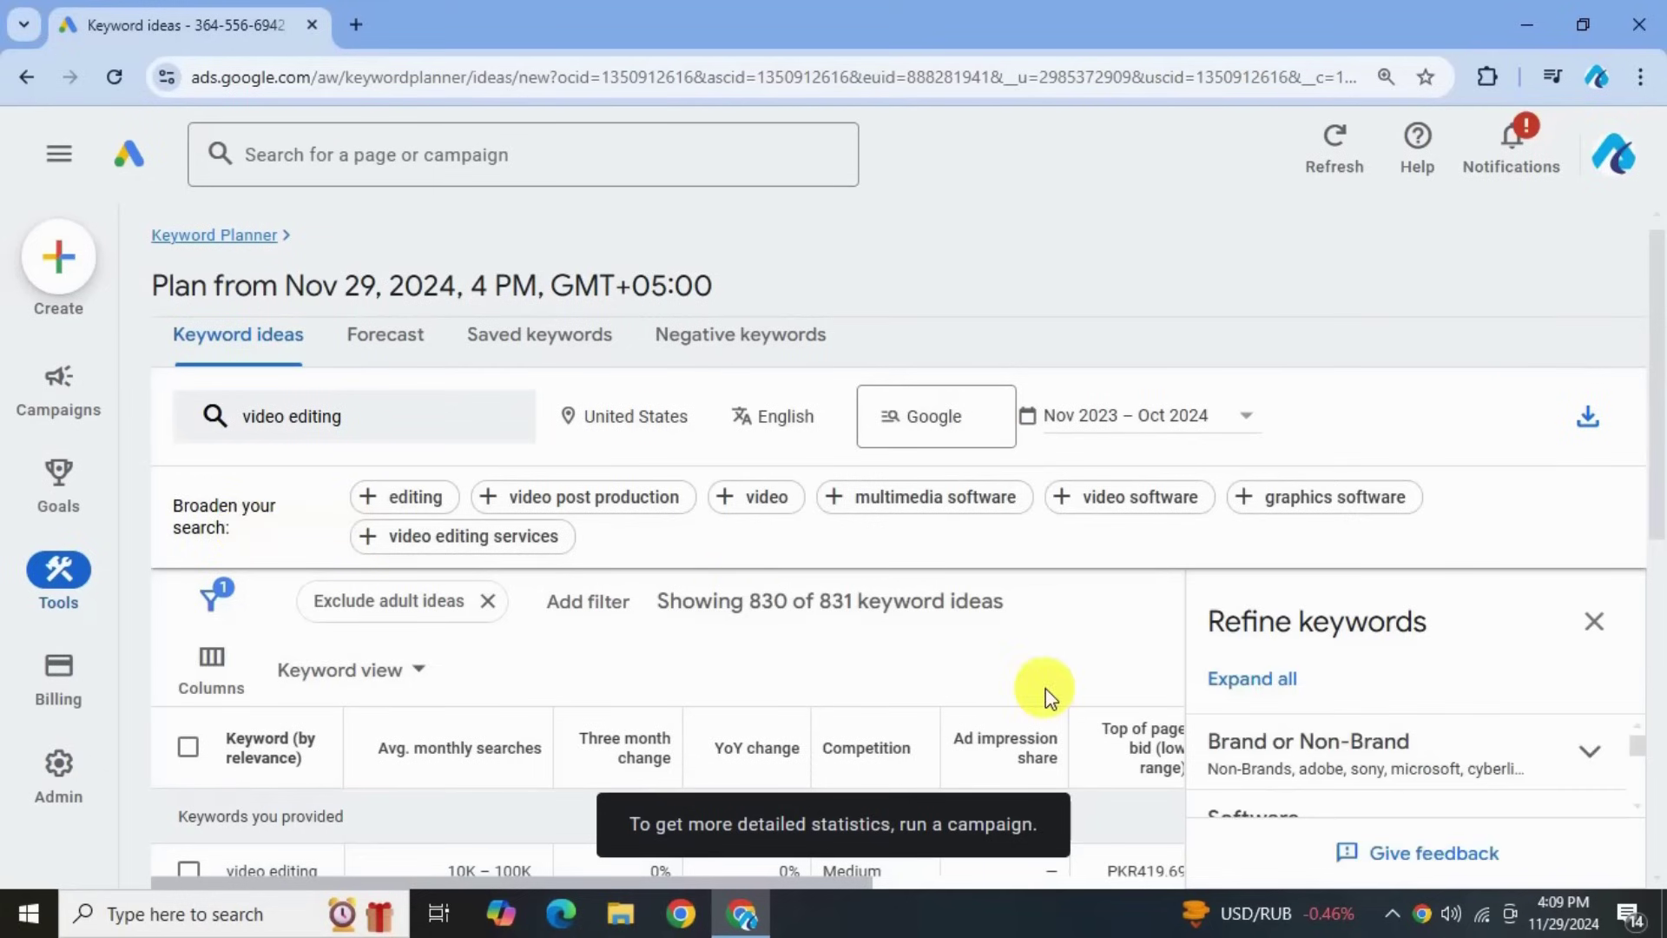
key("ctrl+minus")
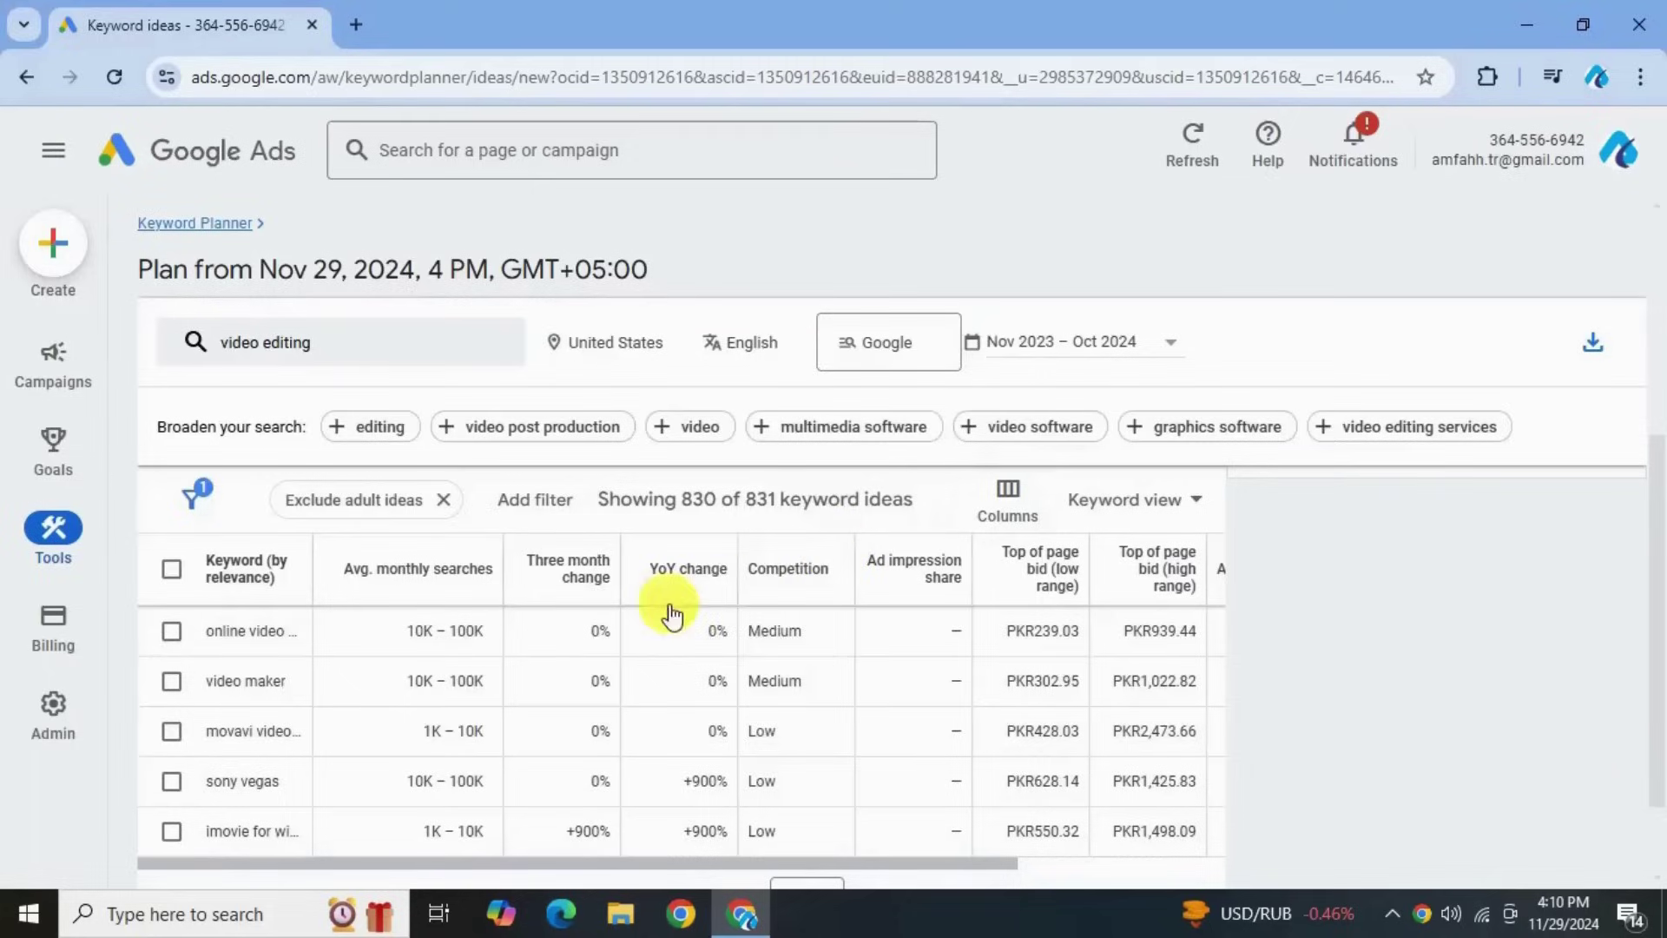
- Review the average monthly searches of the keyword ideas and switch the list to grouped view
scroll(451, 512, "up", 1)
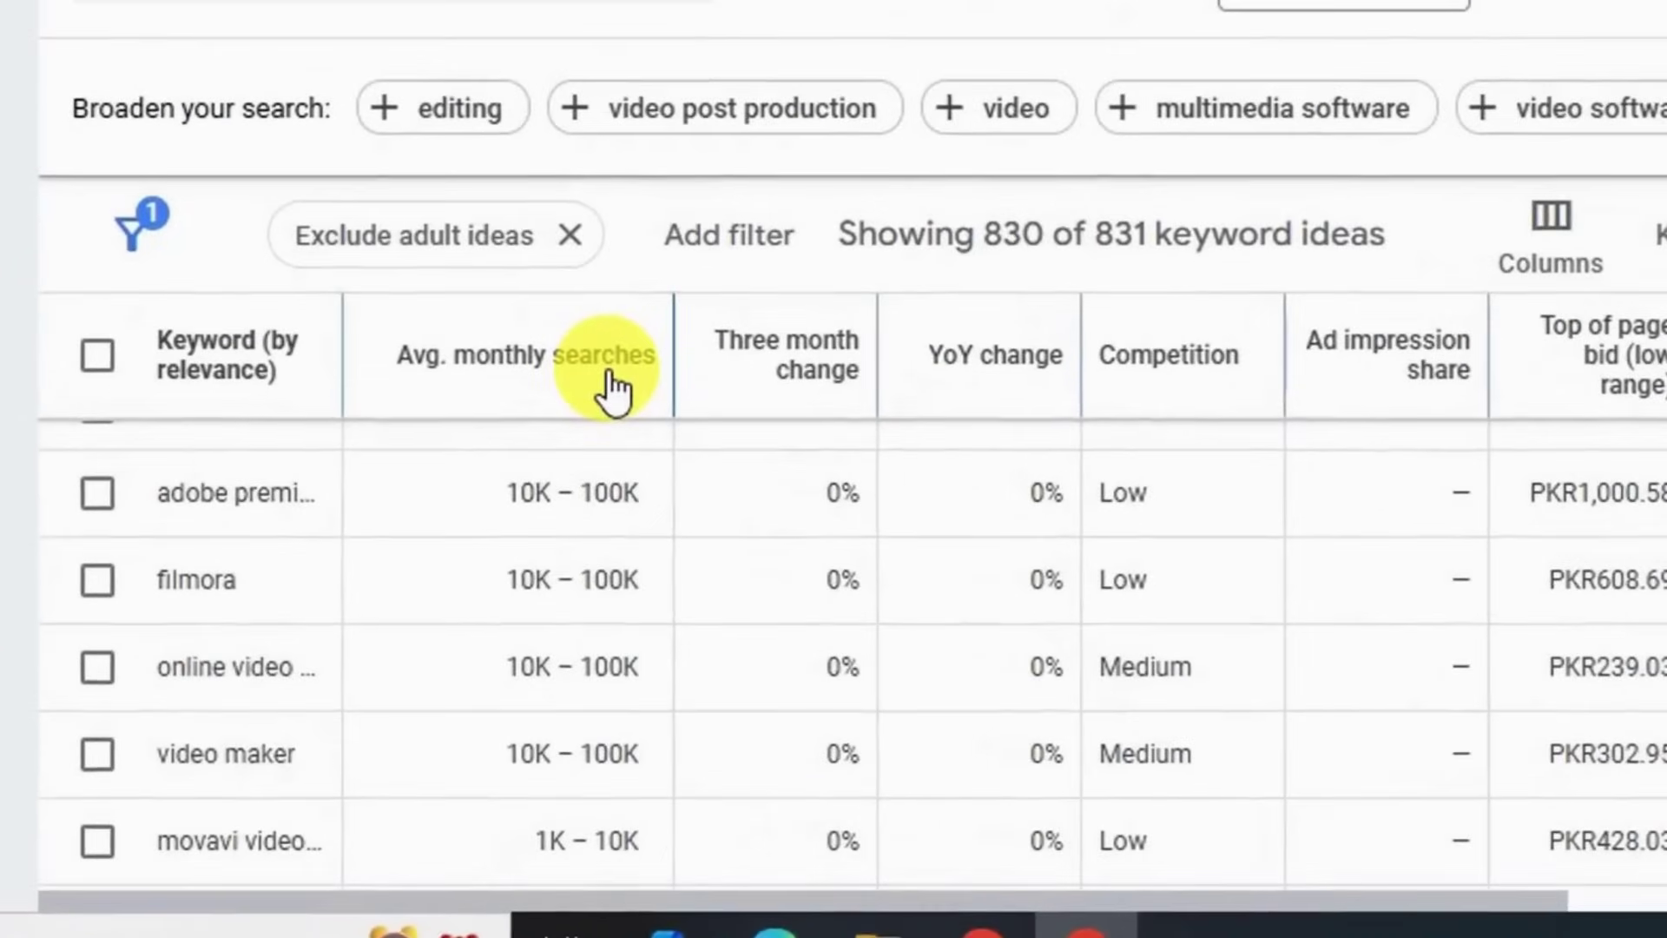
mouse_move(512, 515)
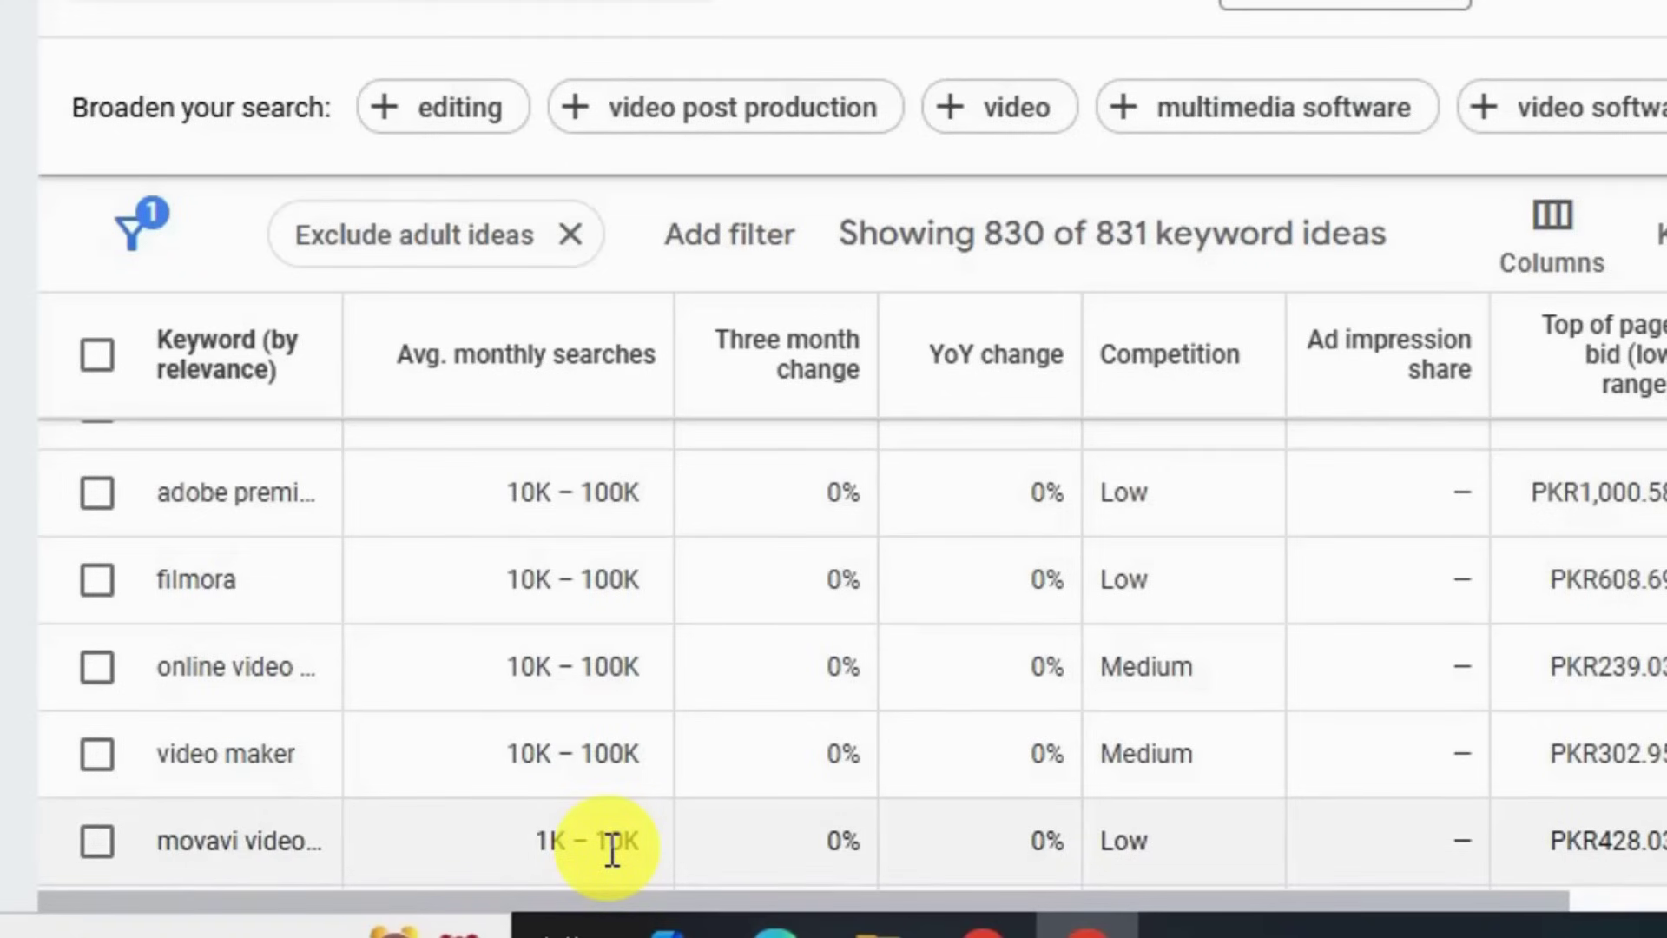
scroll(420, 573, "up", 1)
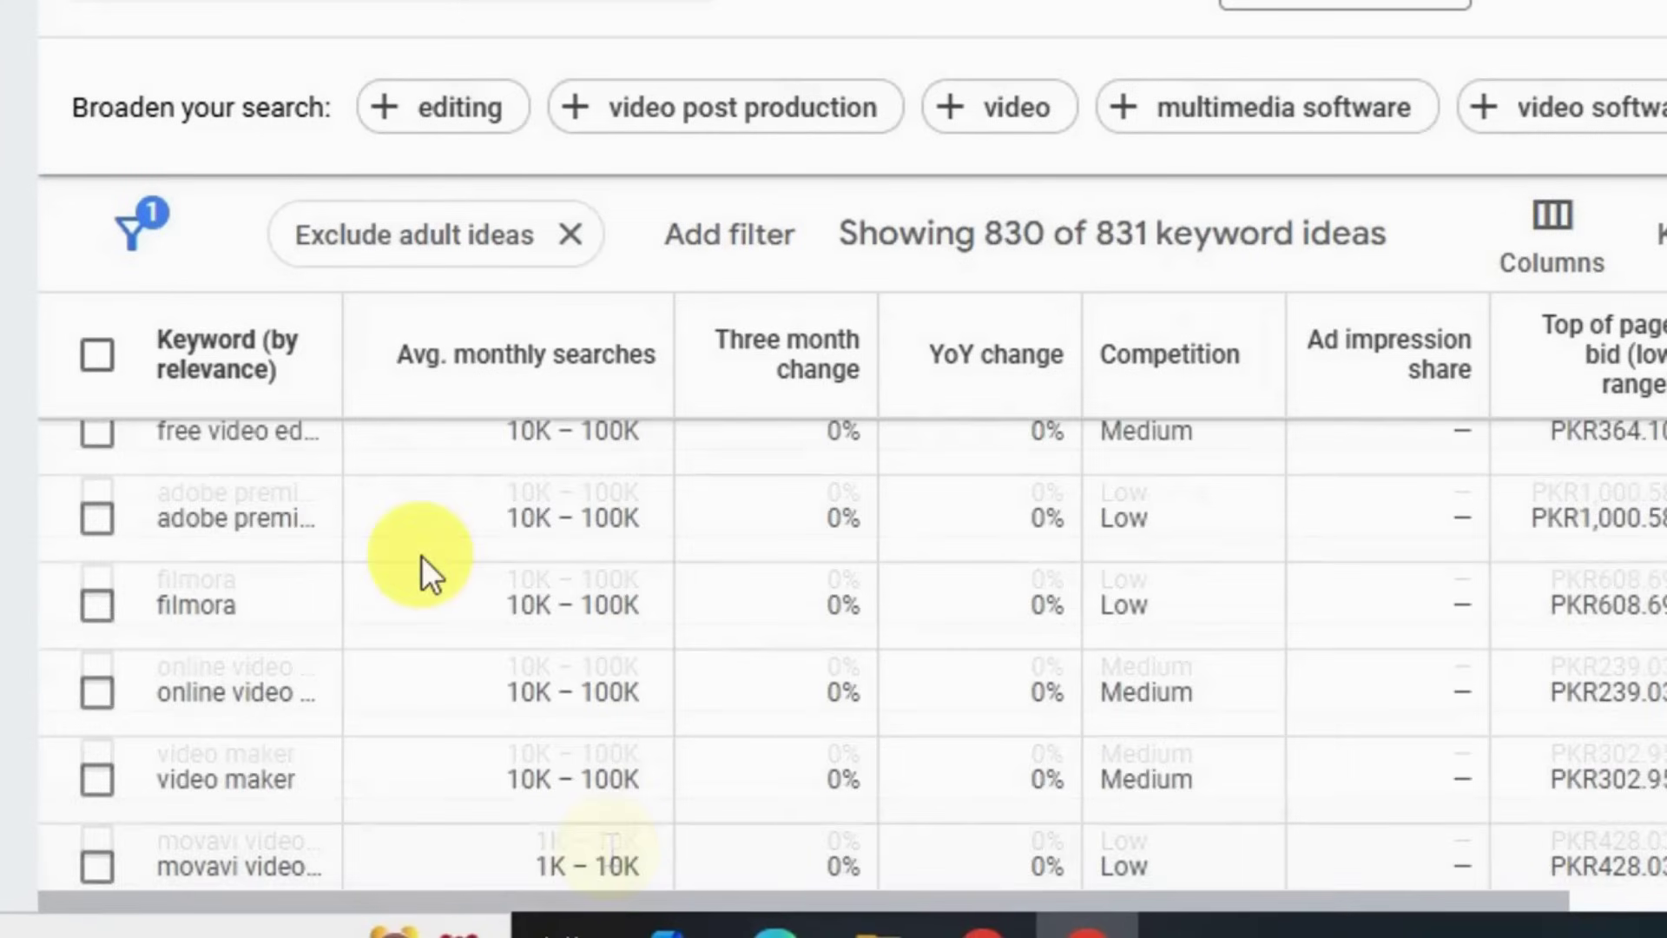
scroll(421, 574, "up", 5)
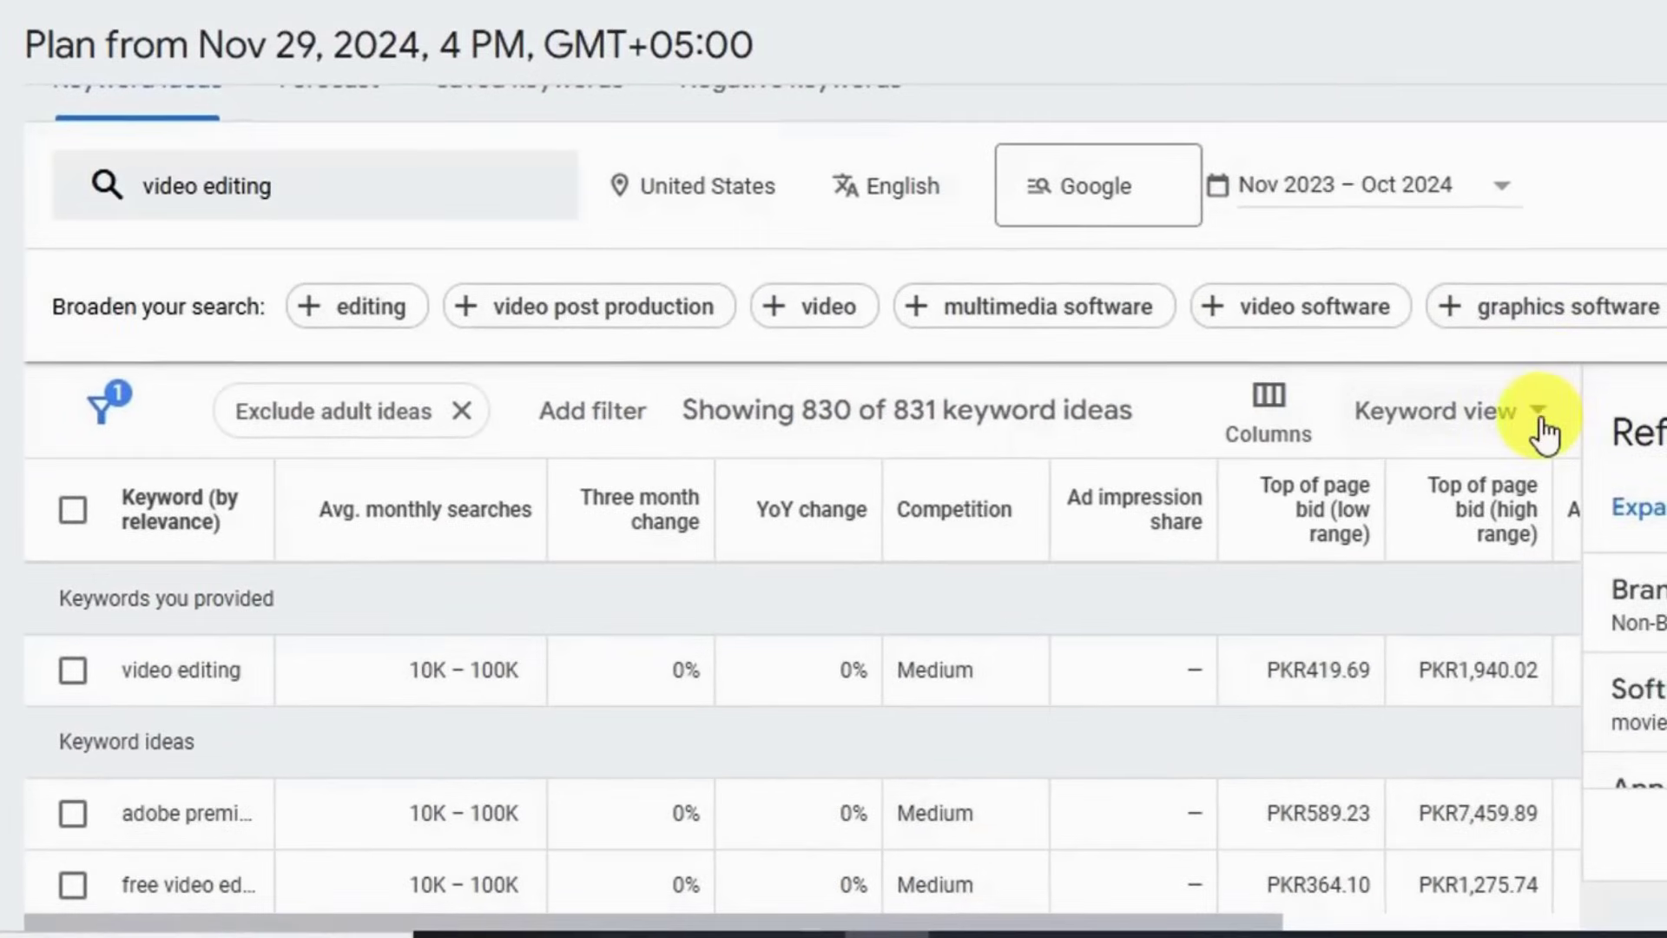
left_click(1551, 406)
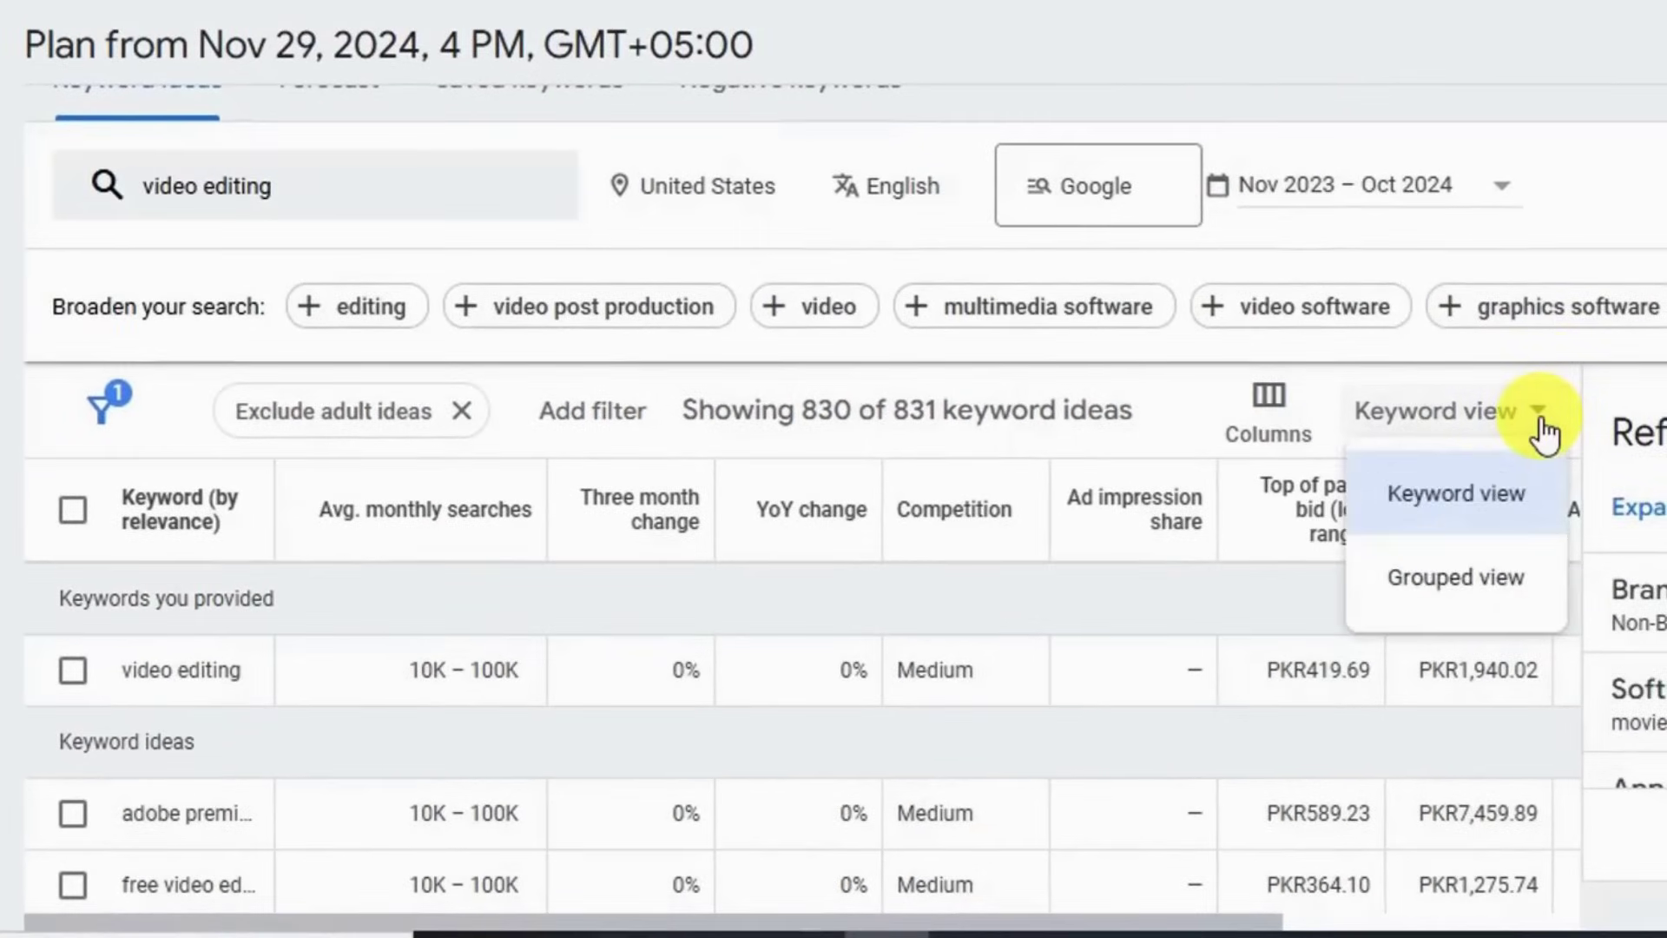
left_click(1479, 599)
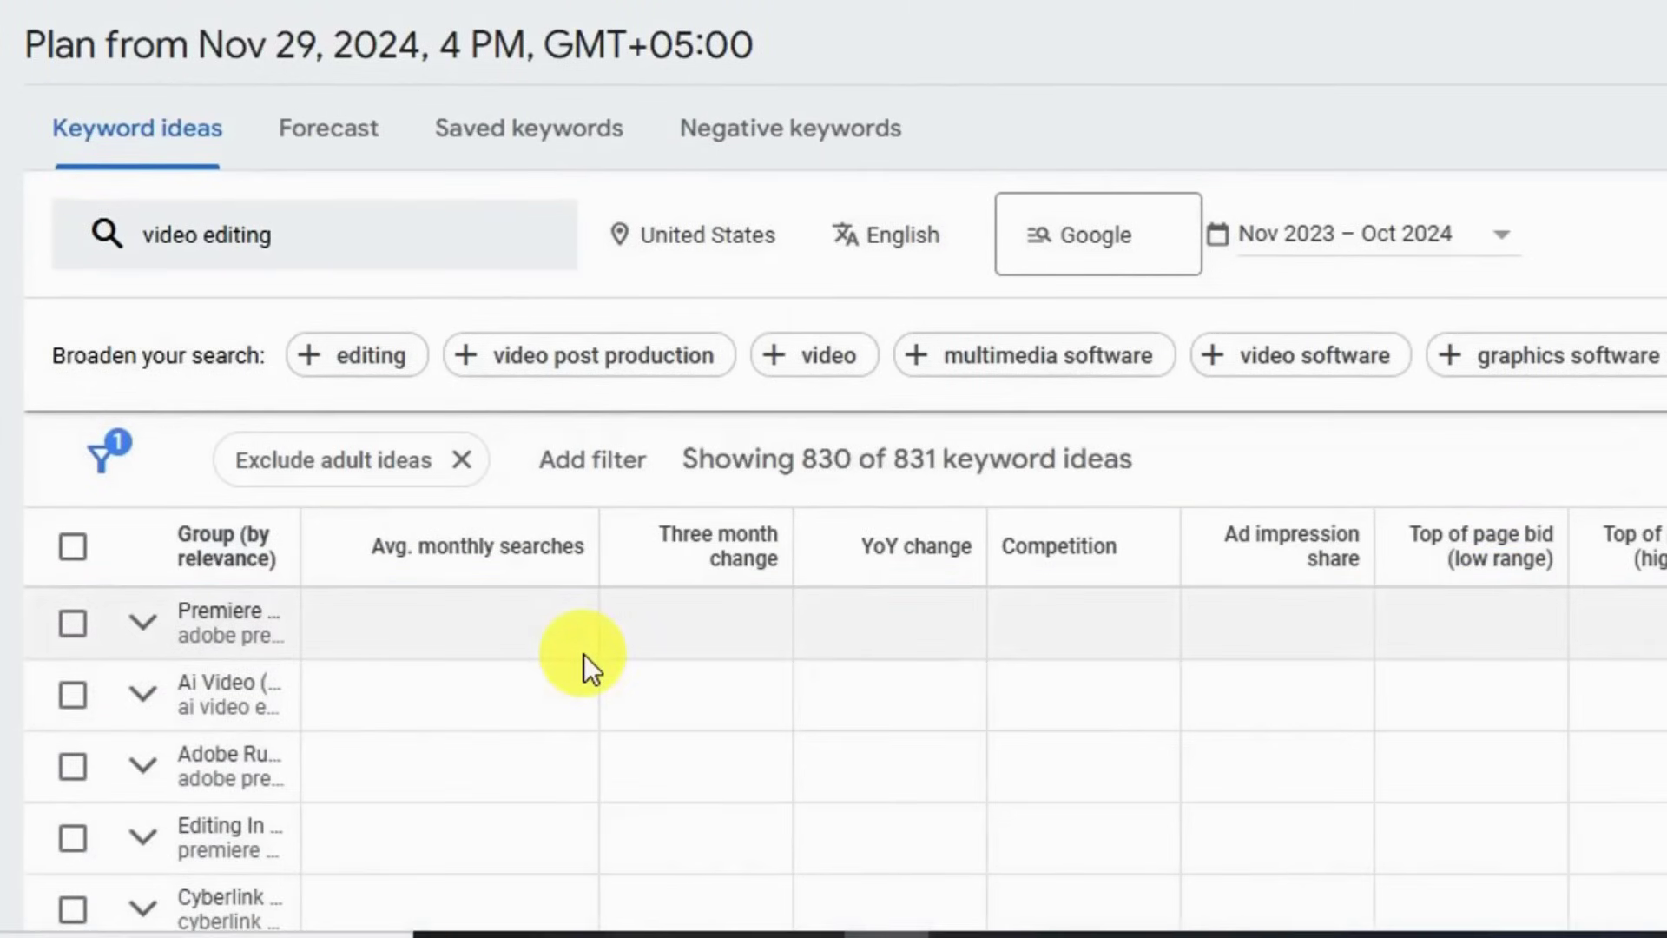
- Expand the Editor For Mac group and widen the group column to read its full keywords
scroll(584, 654, "down", 6)
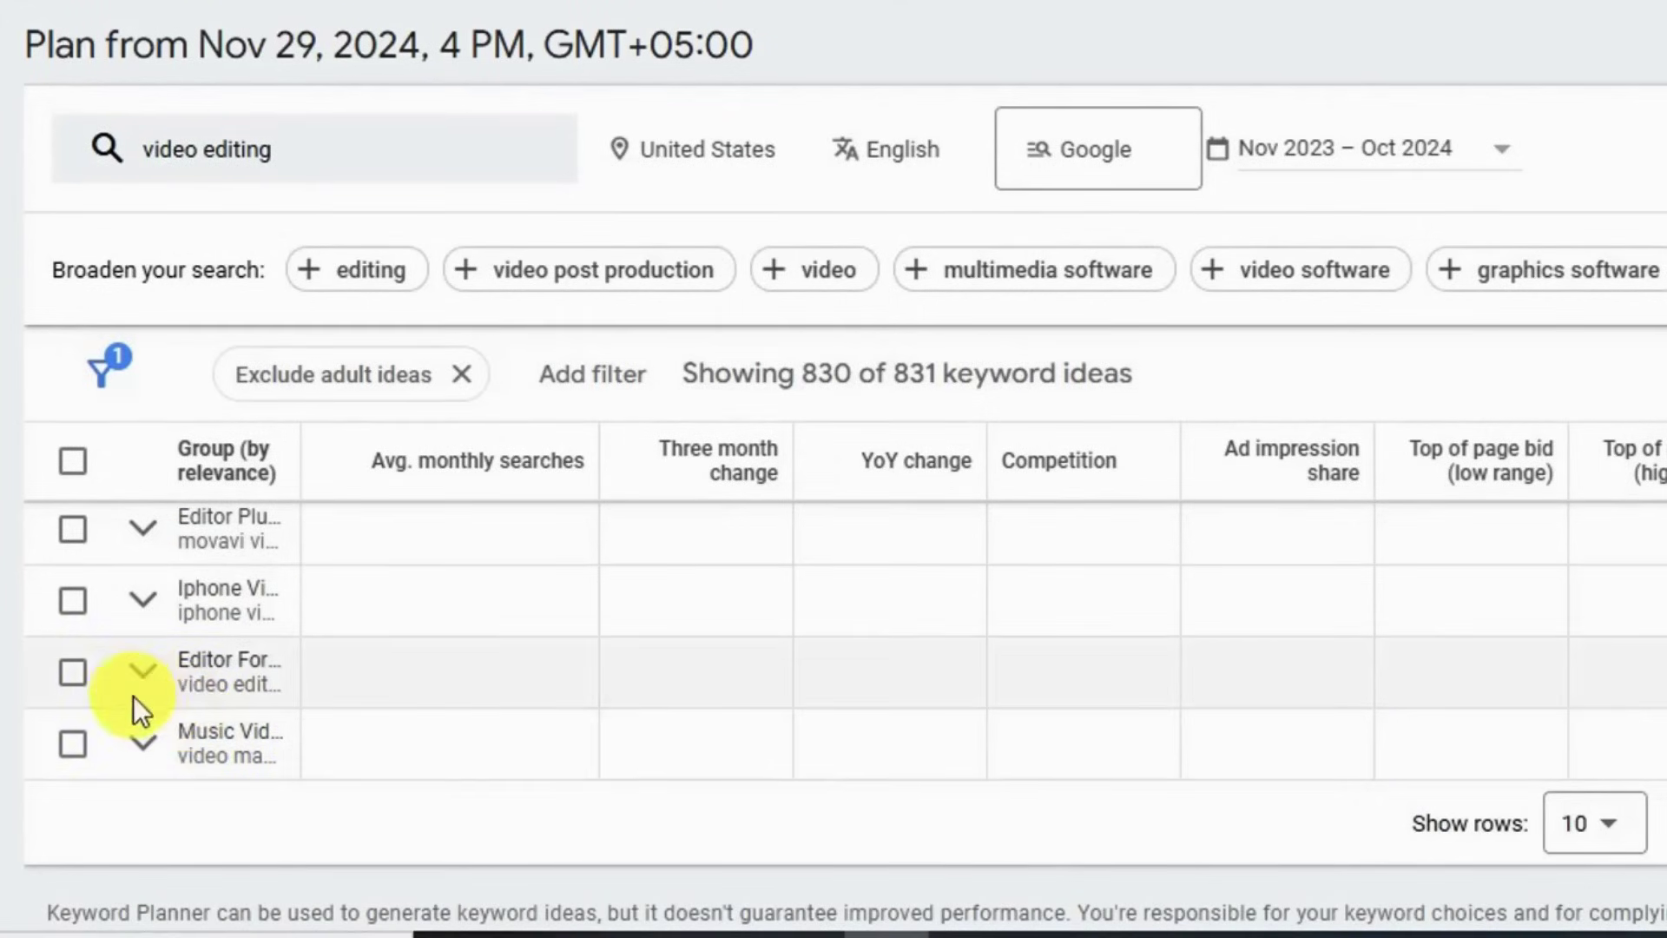
left_click(146, 681)
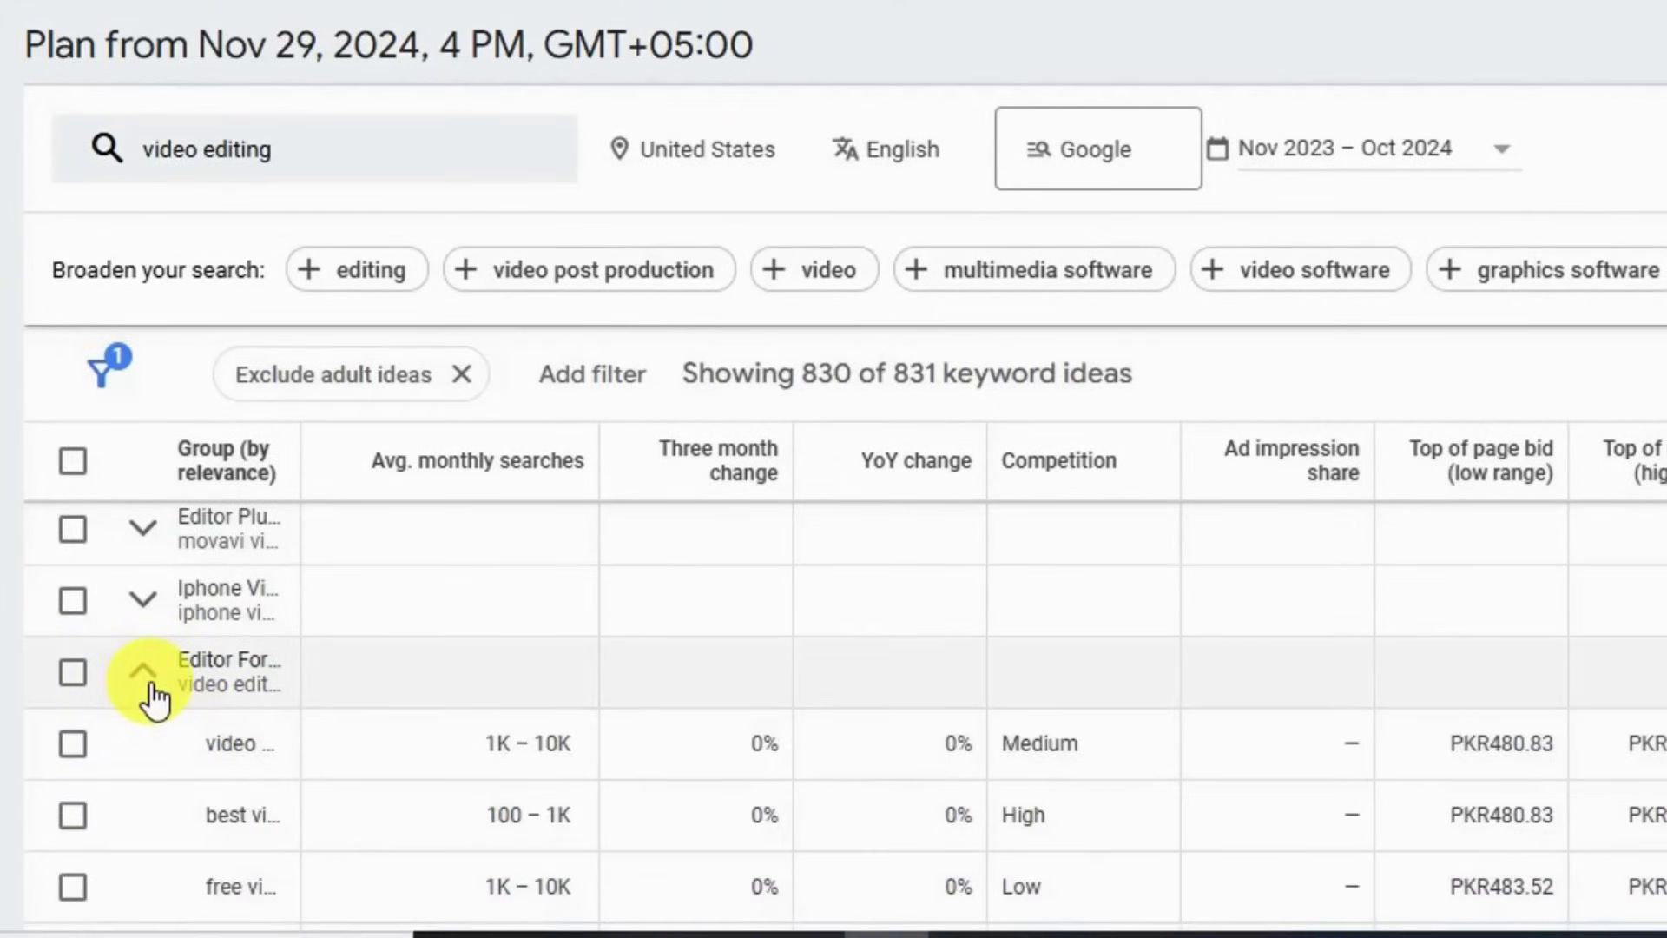
left_click_drag(303, 444, 1048, 469)
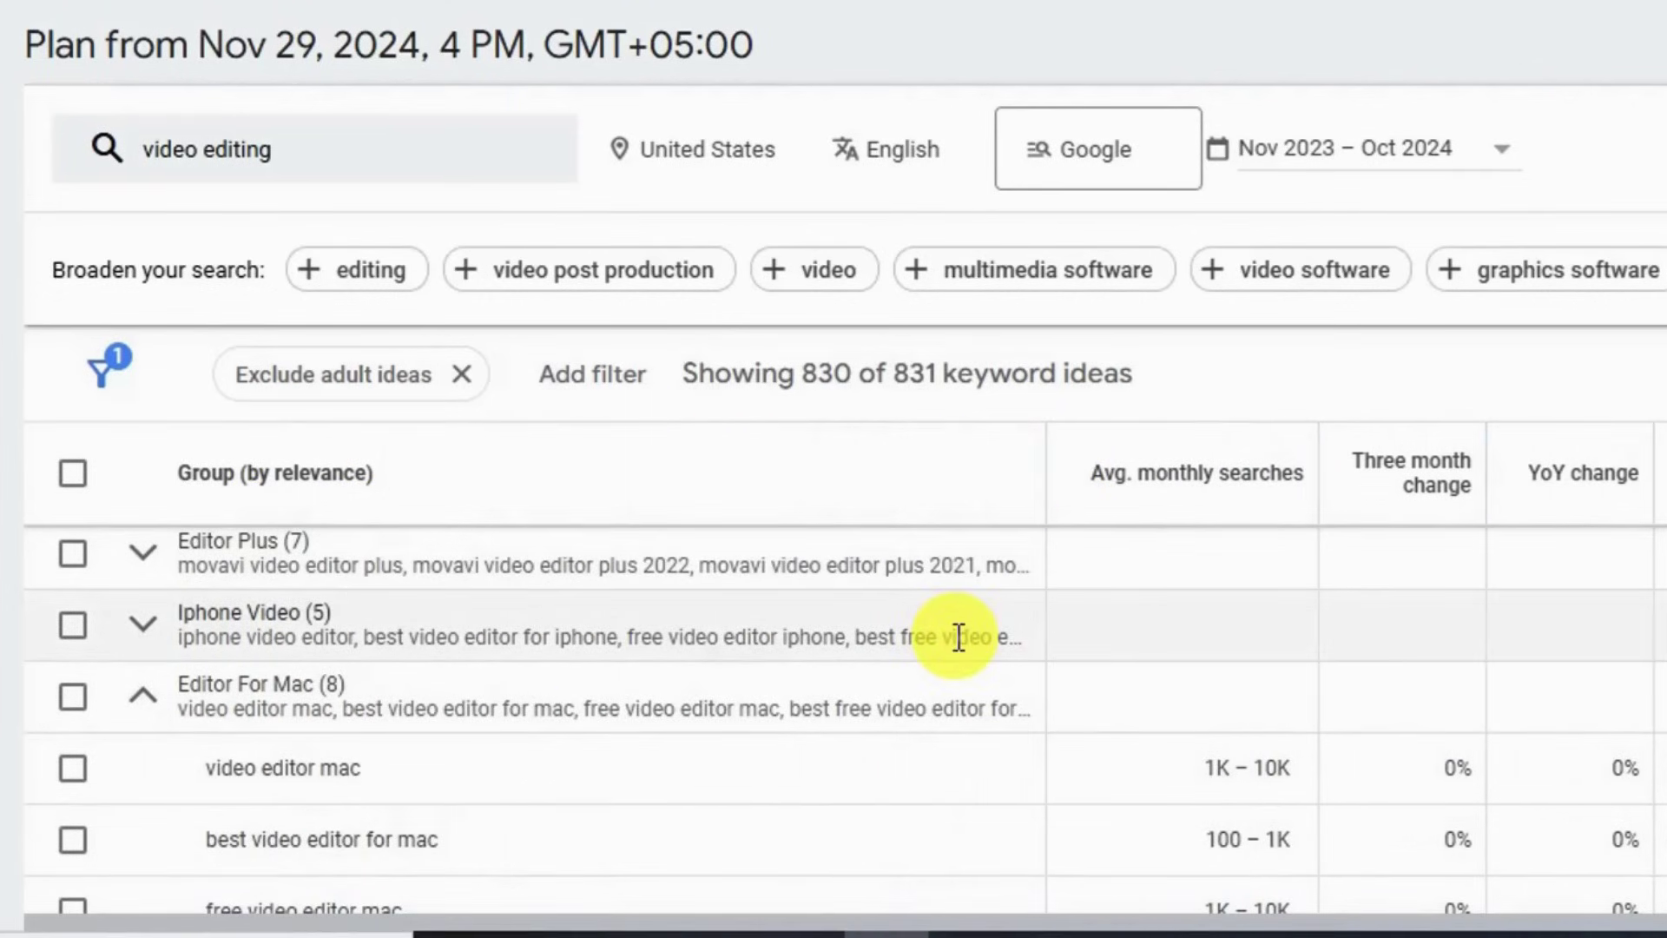
scroll(957, 637, "down", 5)
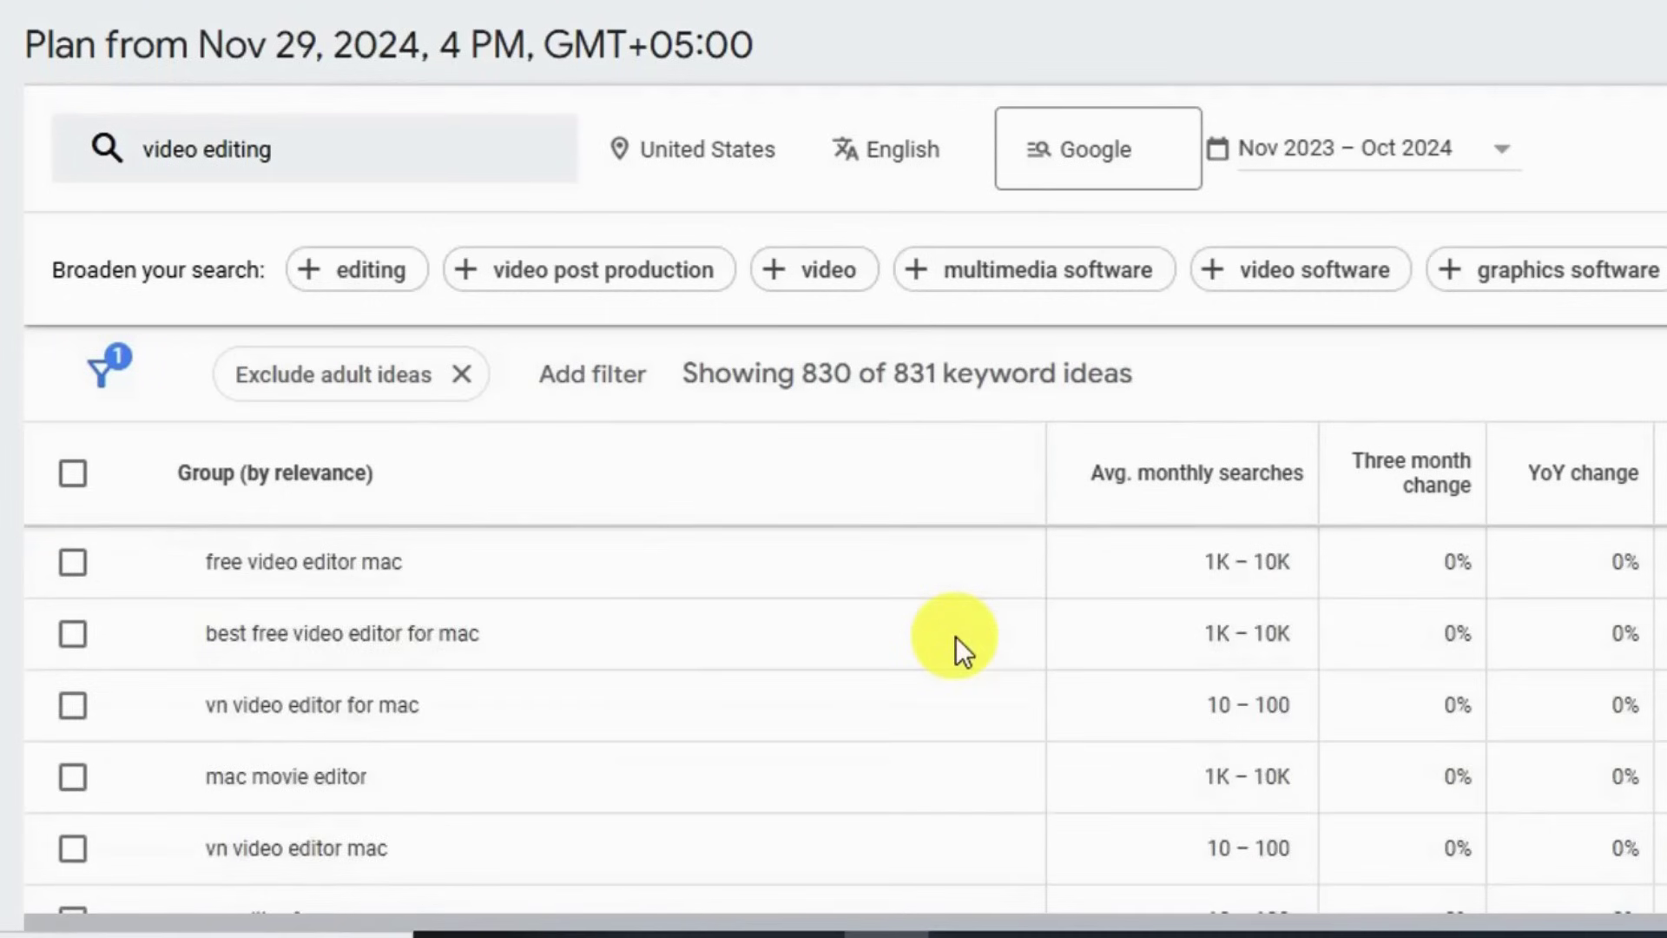
scroll(955, 637, "up", 5)
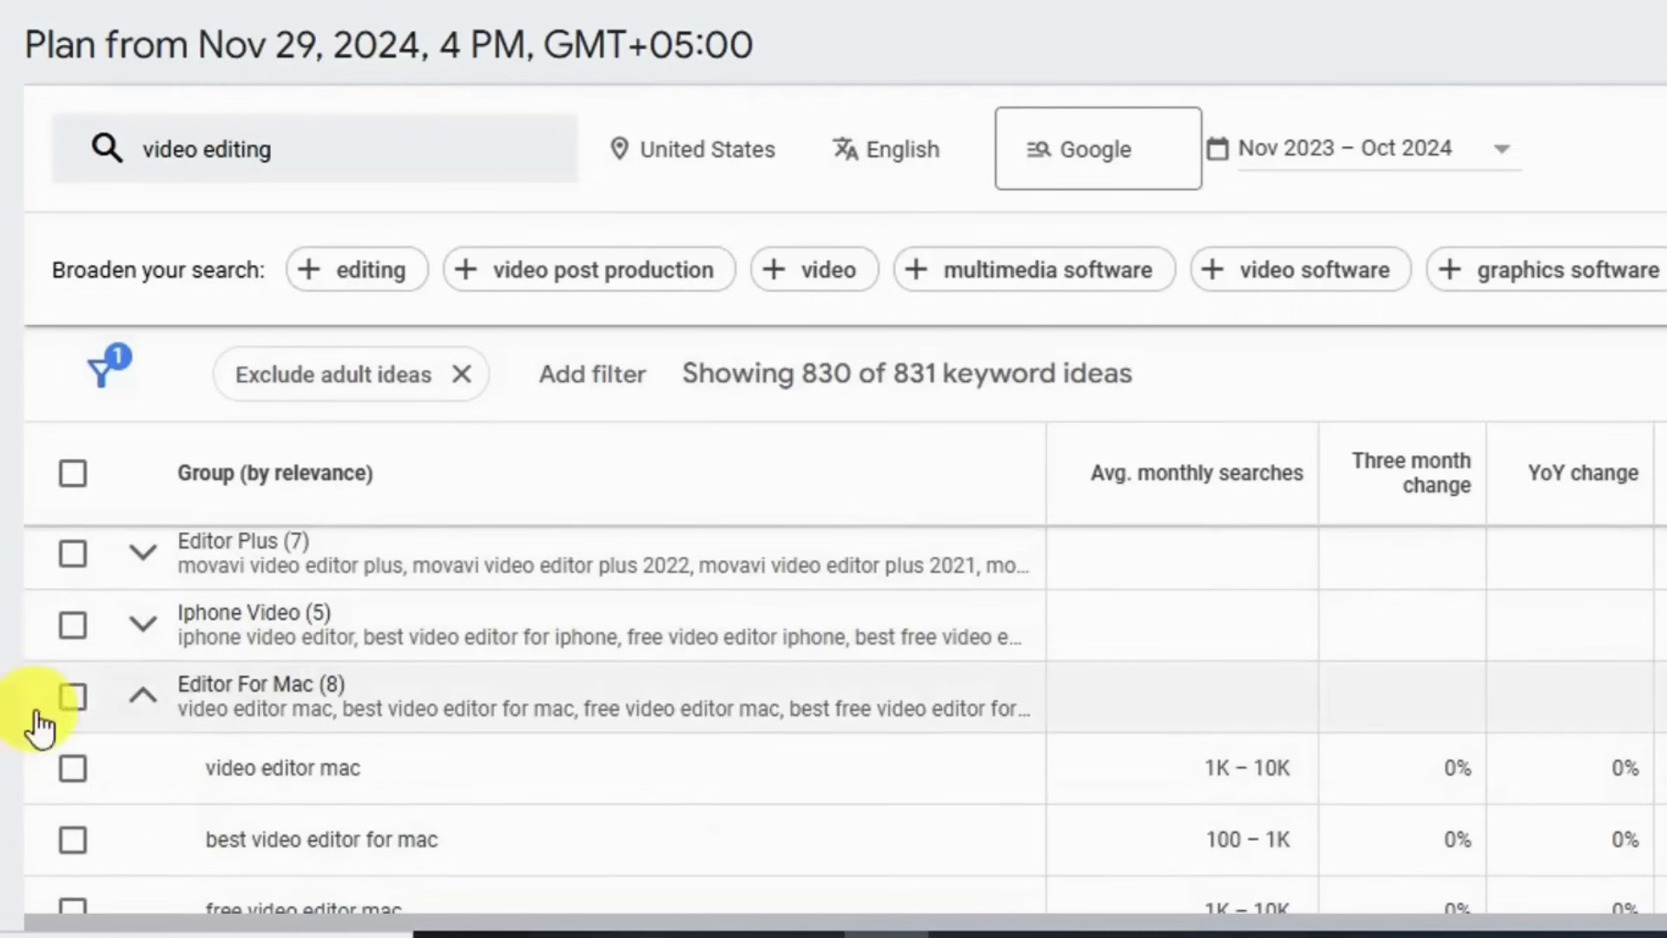
- Collapse the Editor For Mac group and return the keyword ideas to keyword view
left_click(143, 699)
scroll(1033, 794, "up", 10)
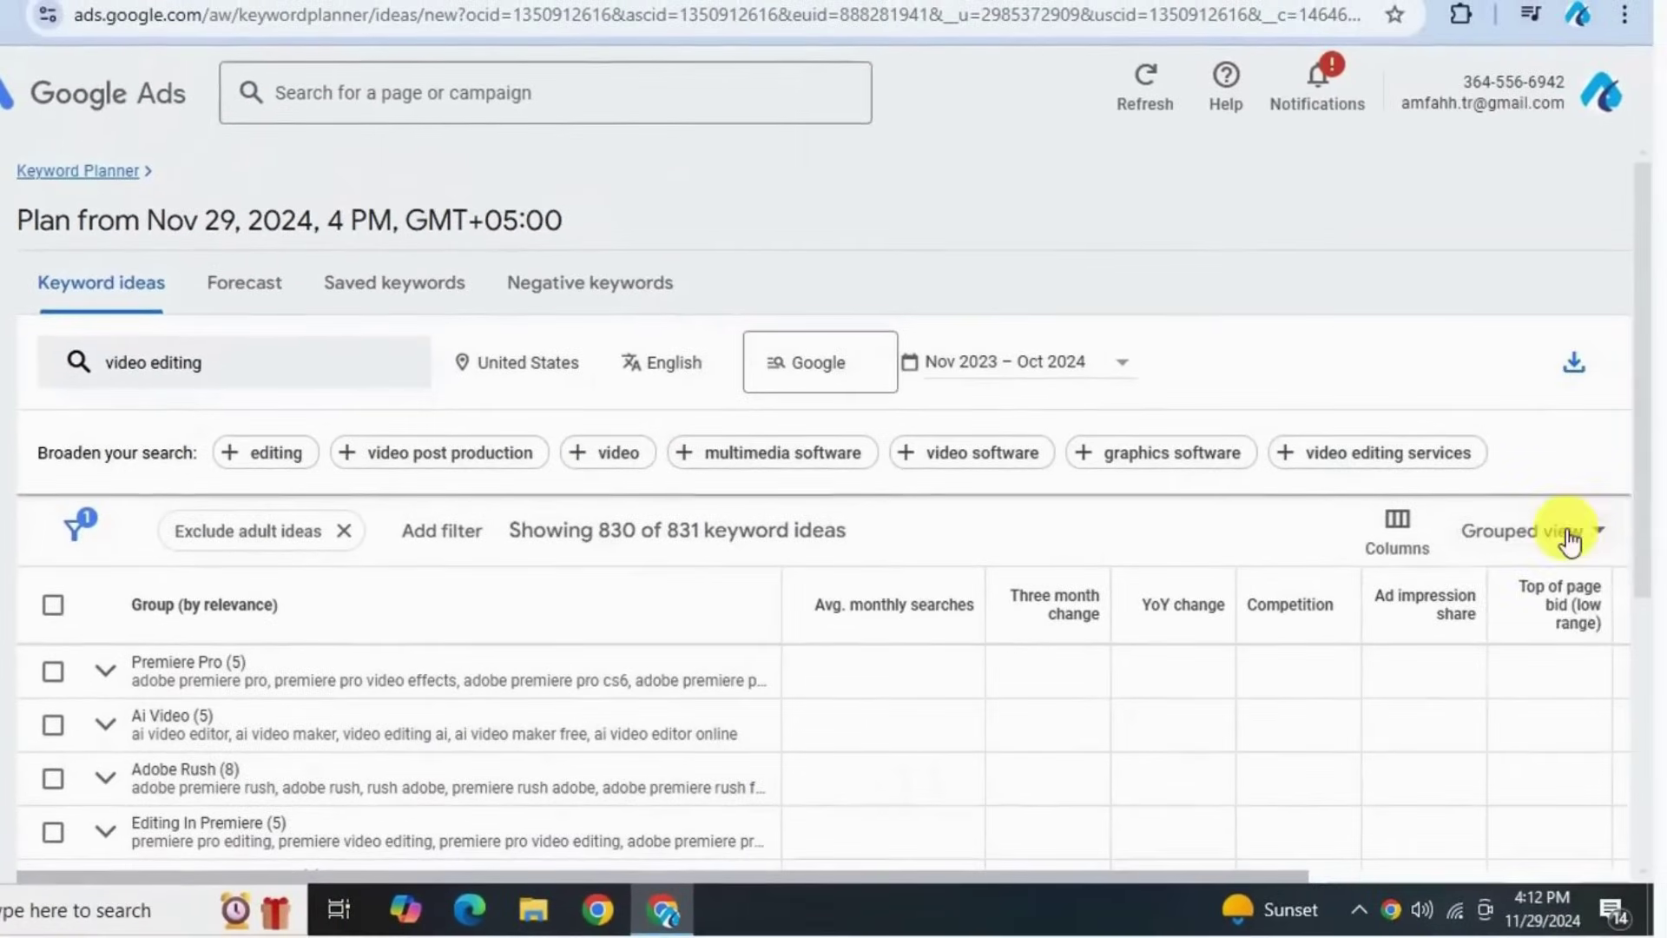
left_click(1563, 532)
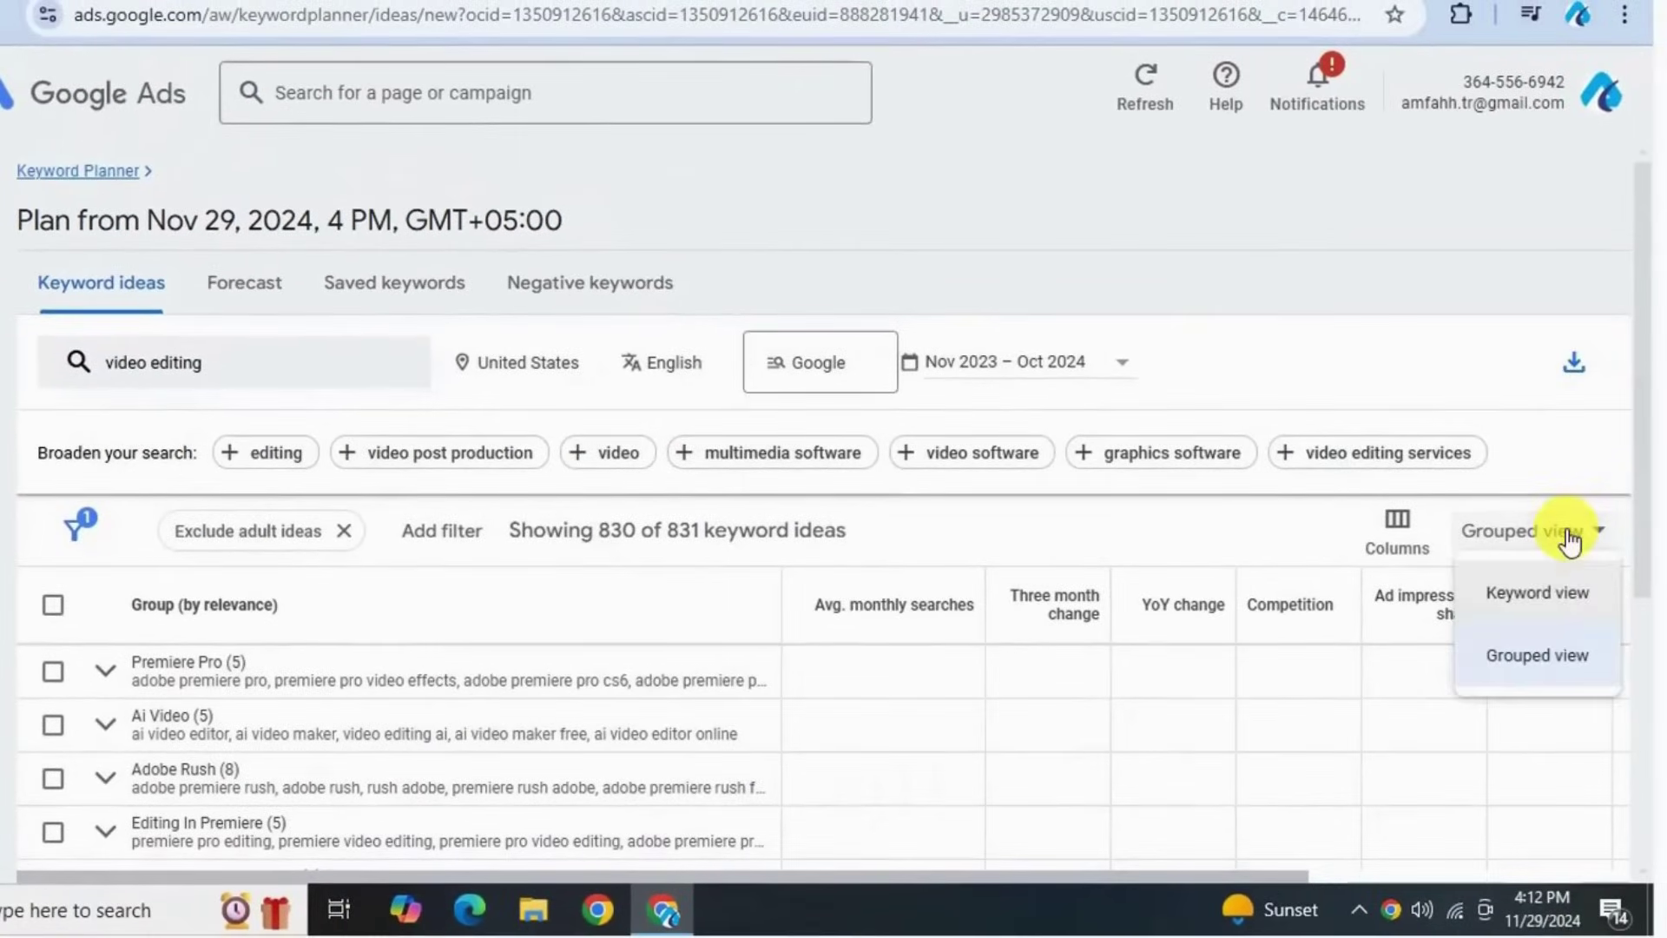
left_click(1554, 596)
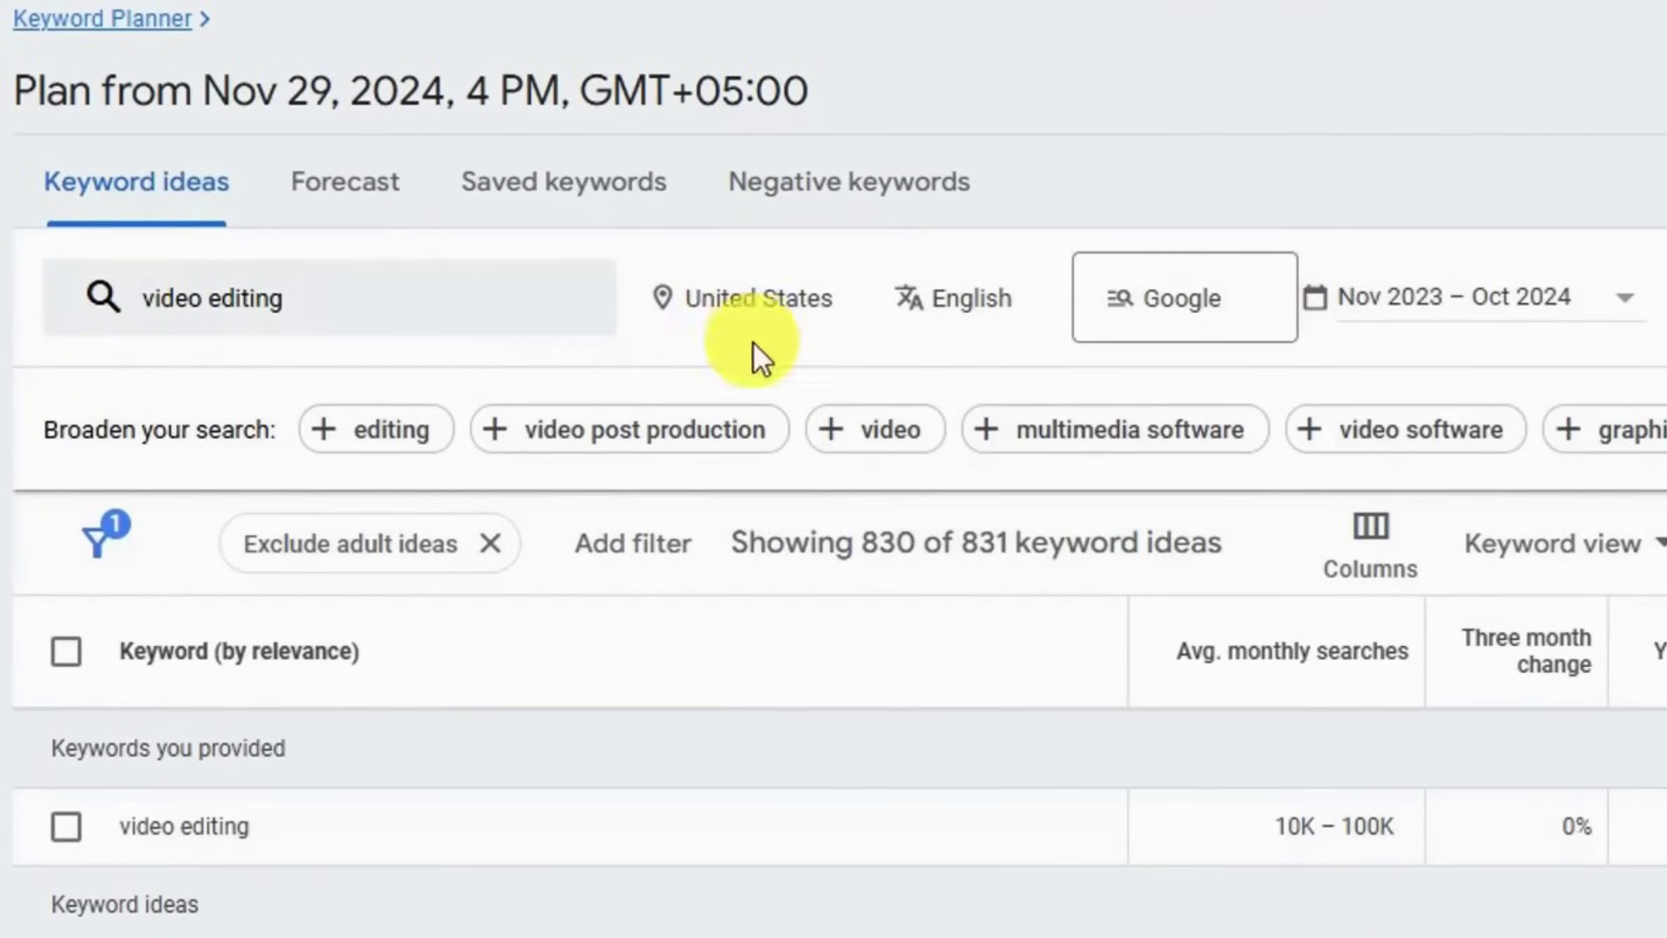
mouse_move(785, 314)
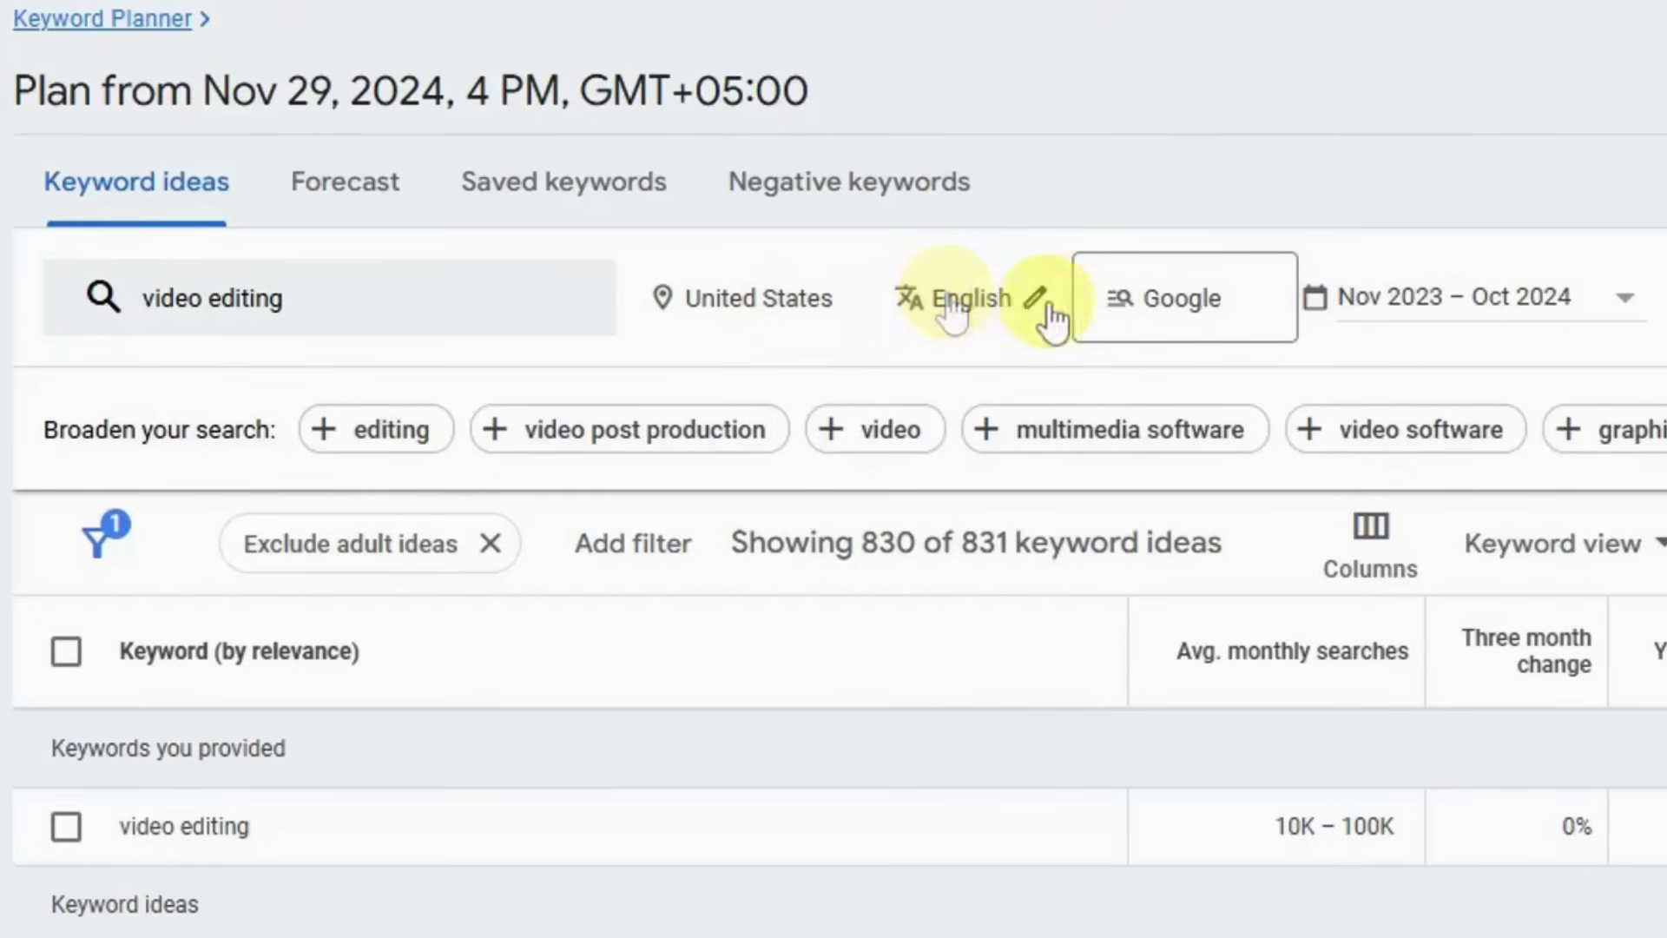
- Set the search network to Google and search partners and look through the keyword ideas for "video editing"
left_click(1166, 328)
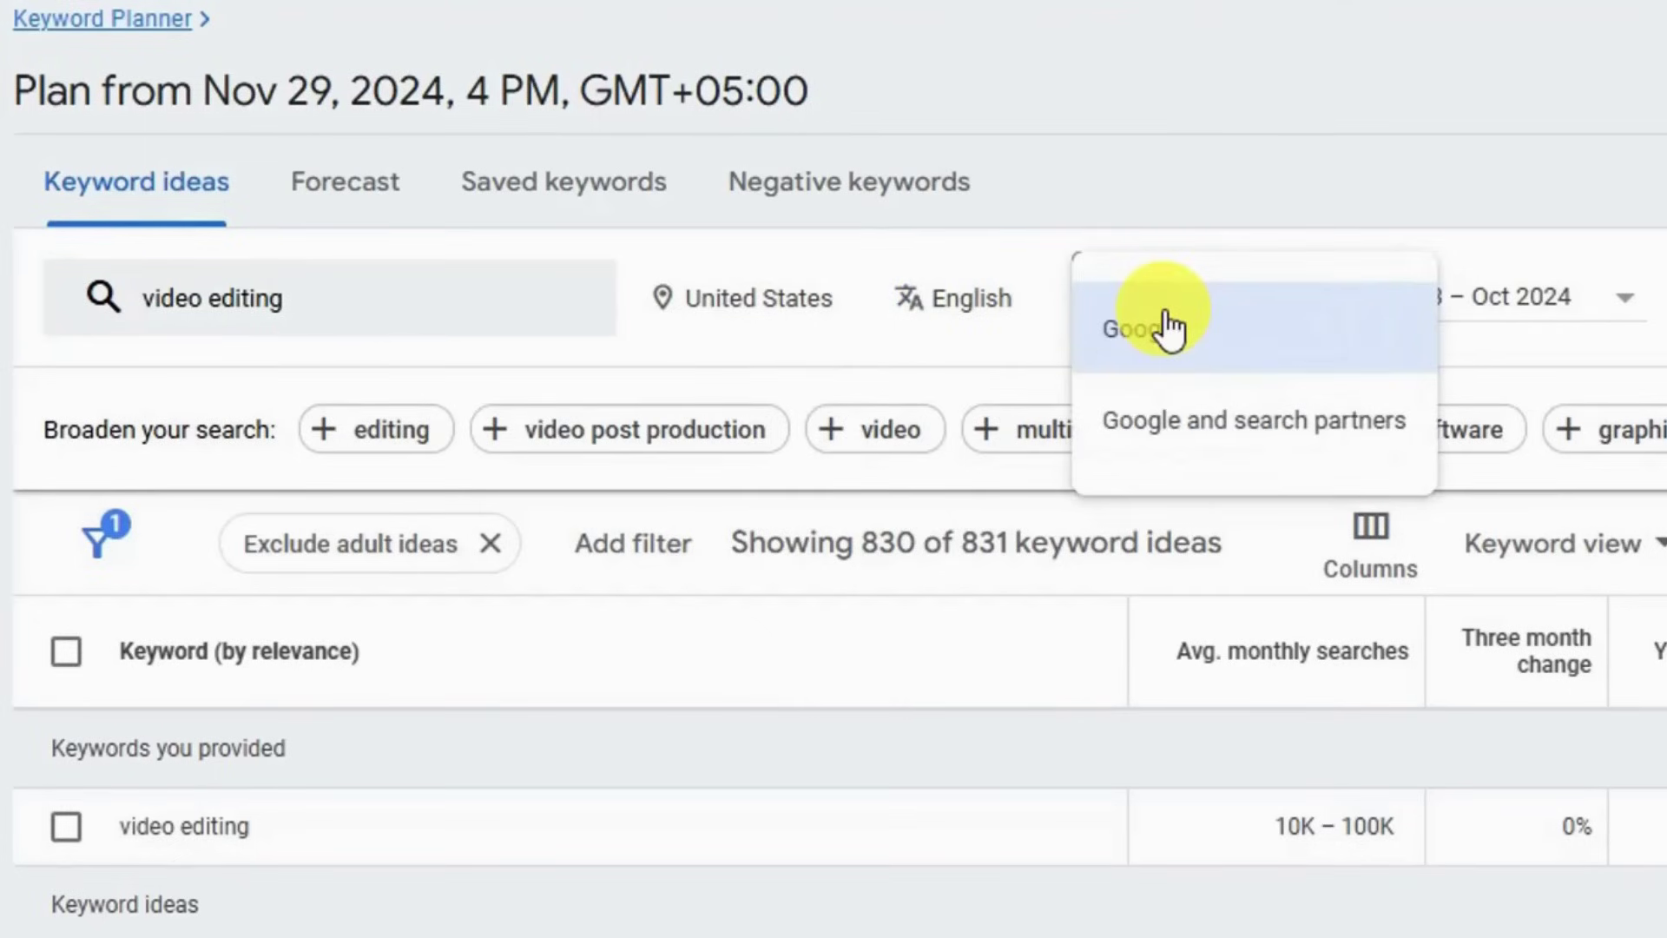
left_click(1193, 434)
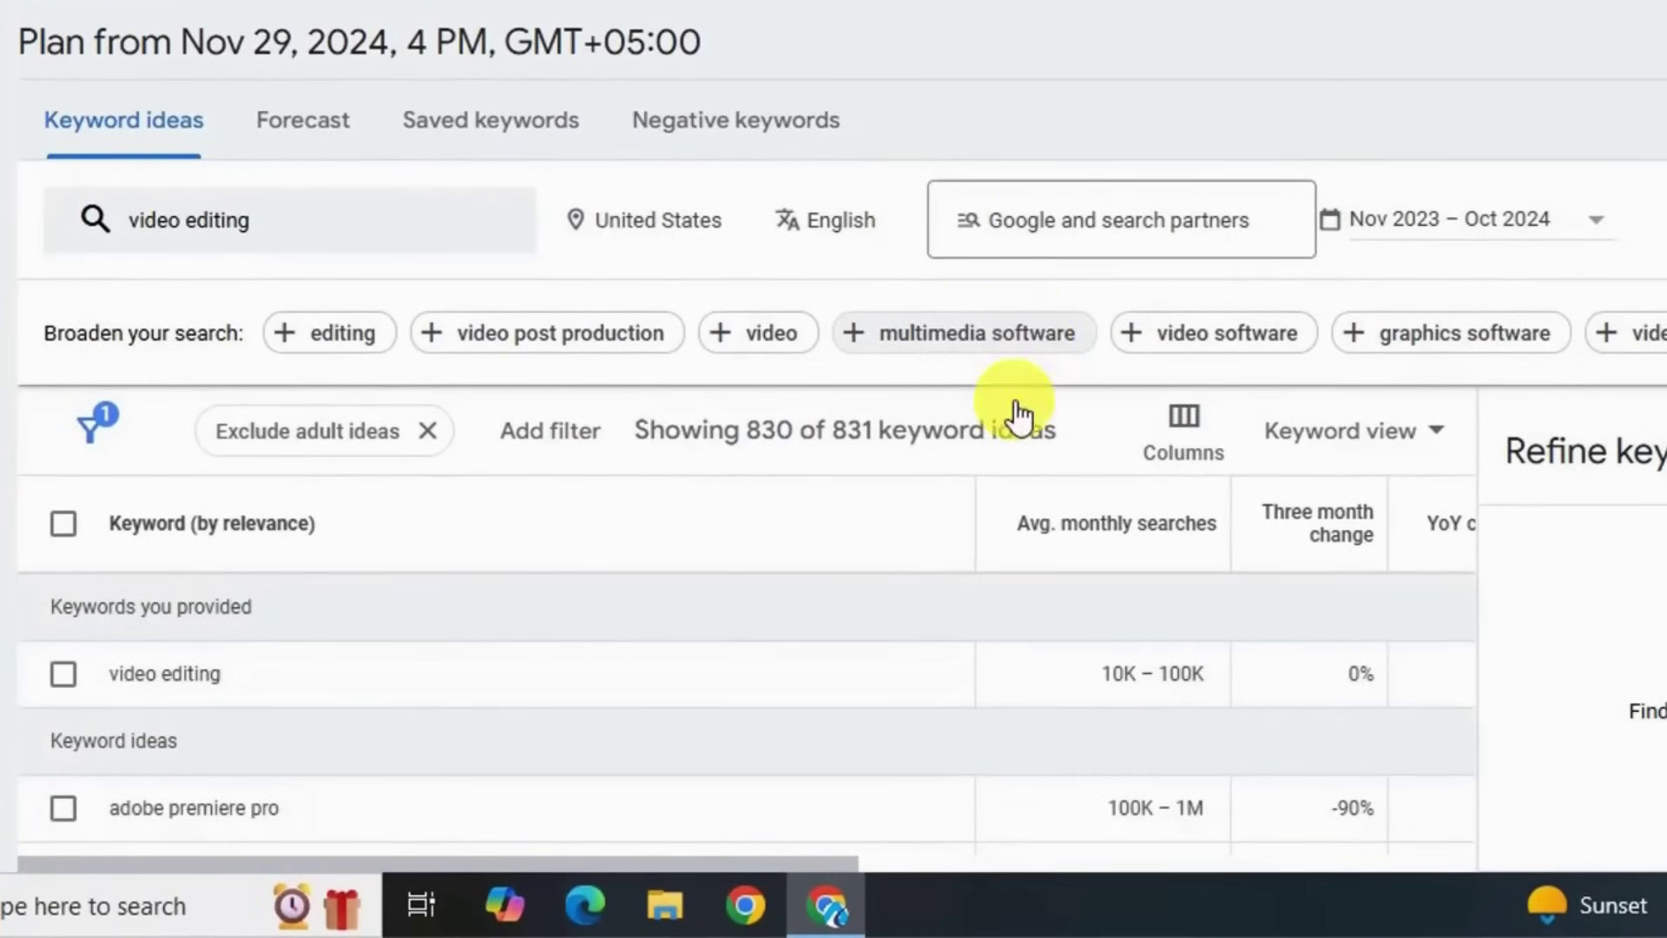
scroll(1016, 612, "down", 1)
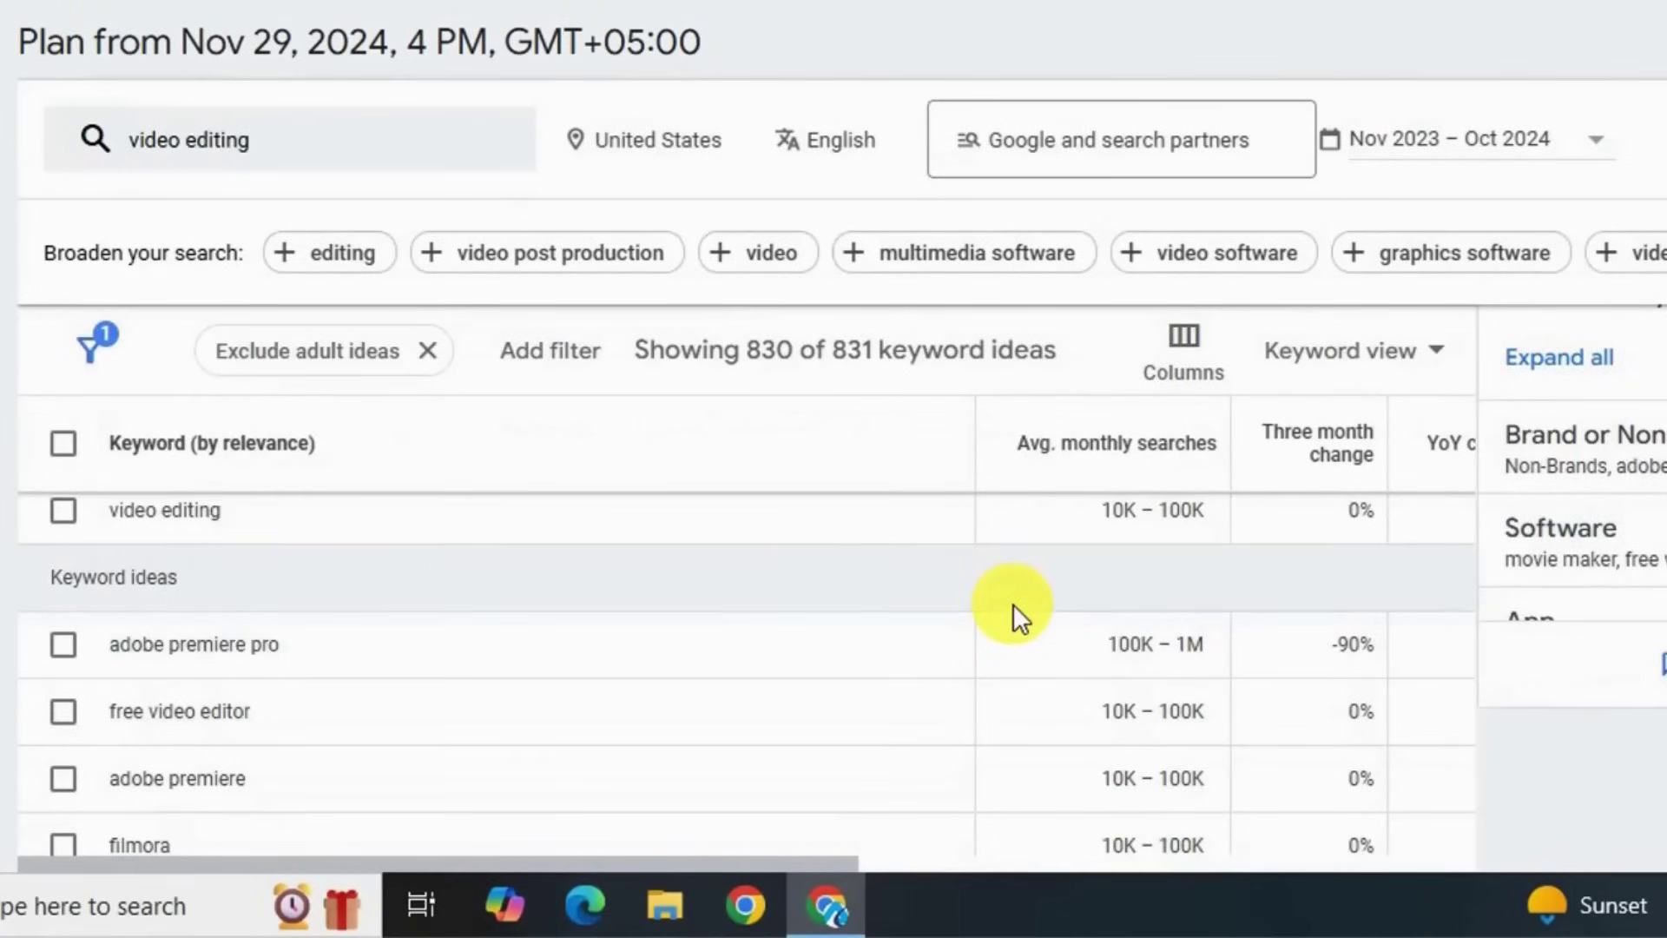
scroll(1013, 602, "down", 8)
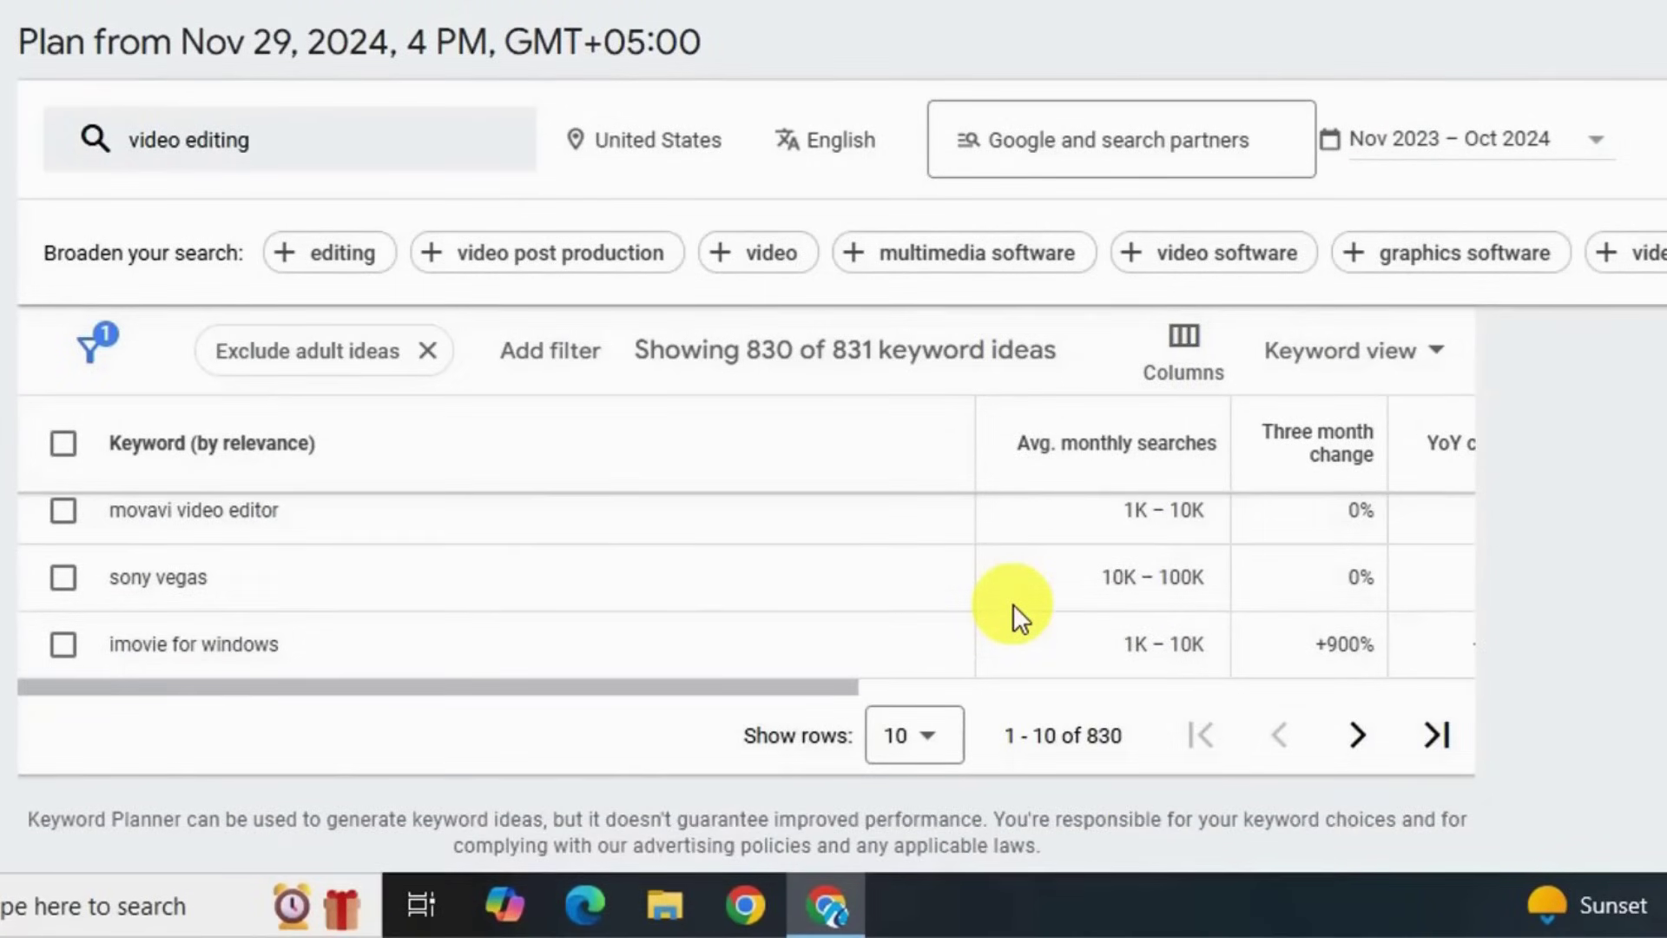
scroll(1012, 602, "up", 8)
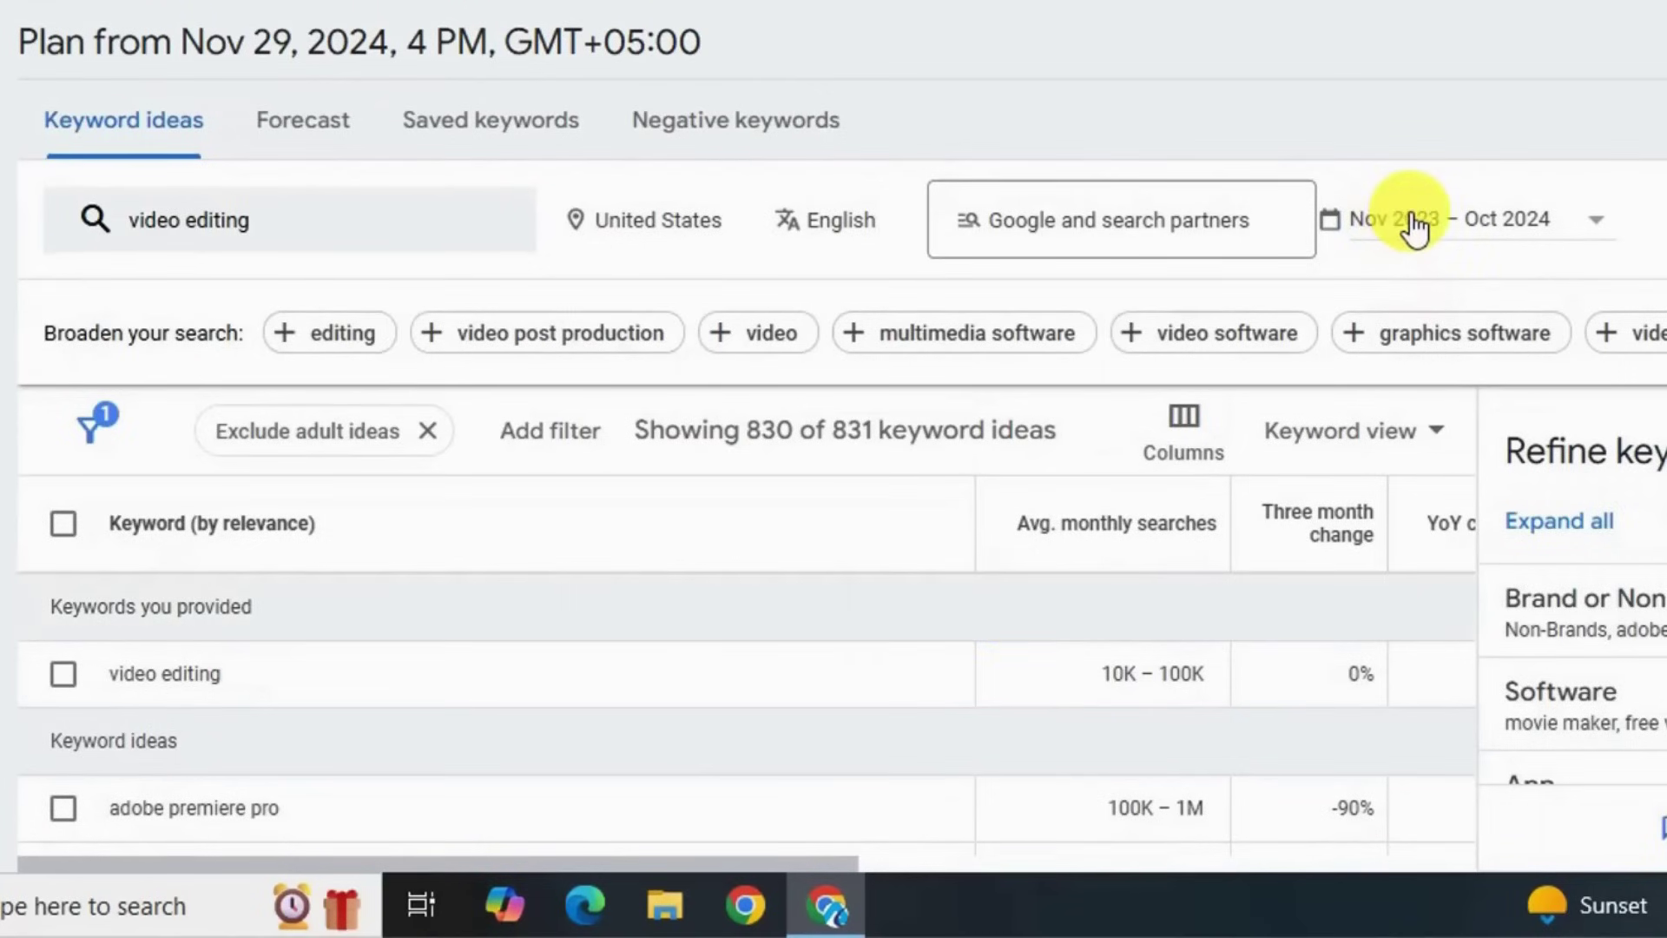
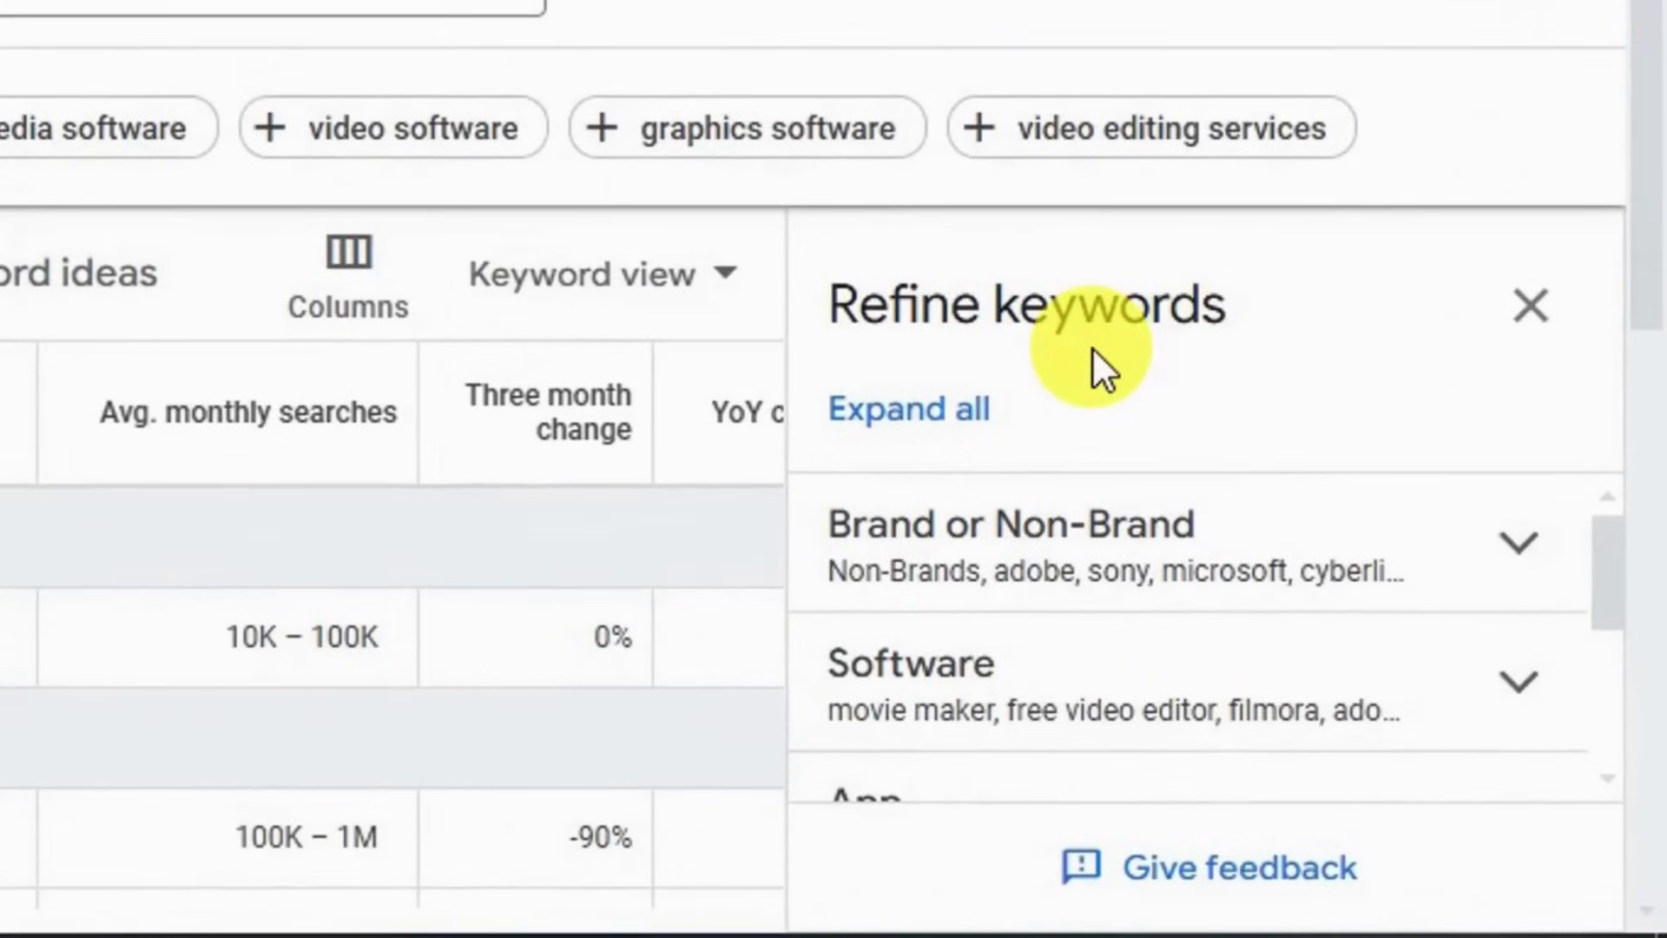
- Expand the Brand or Non-Brand category of the keyword refinements and try excluding the magix and apple companies
scroll(1095, 374, "down", 2)
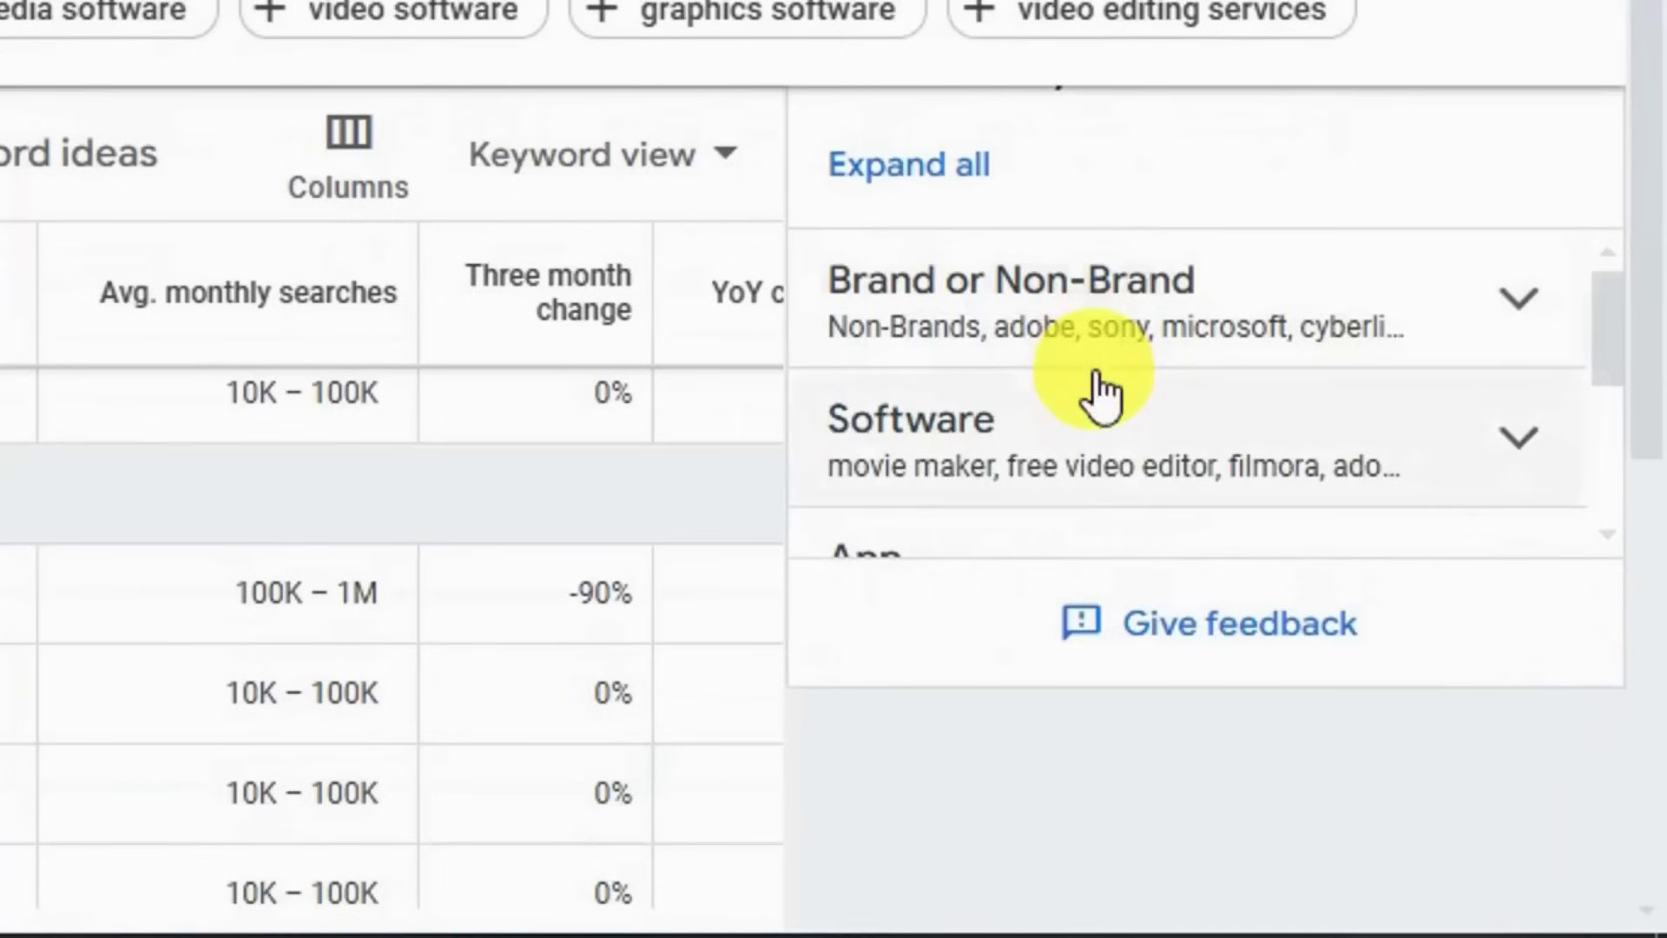
left_click(1104, 317)
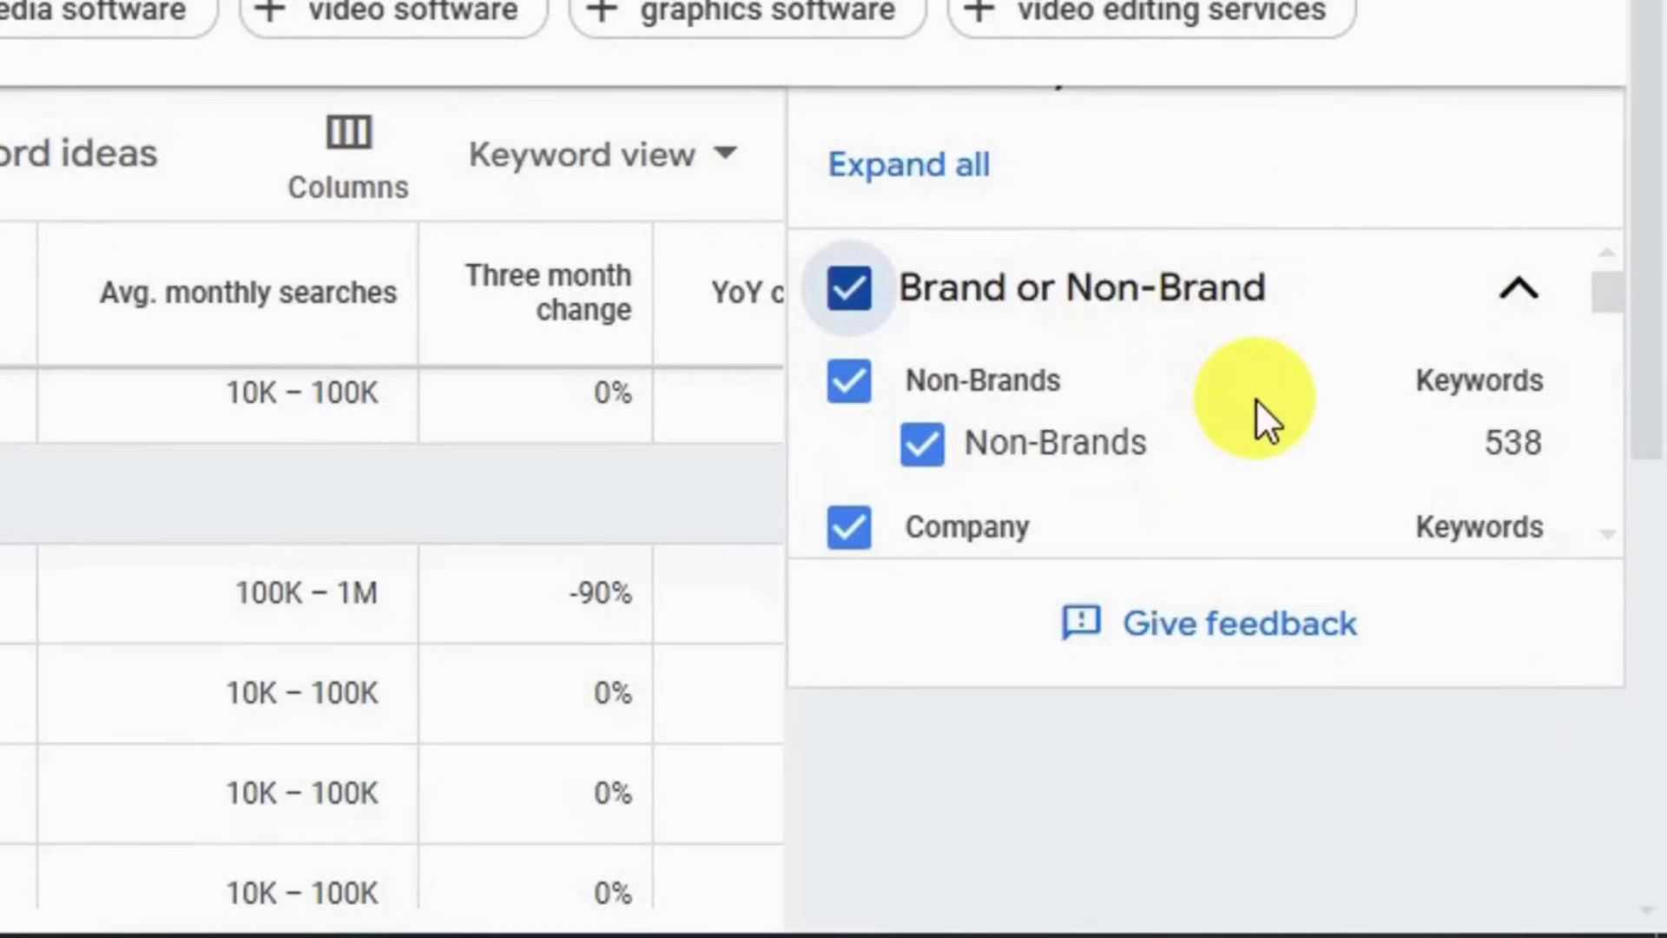
scroll(1260, 417, "down", 2)
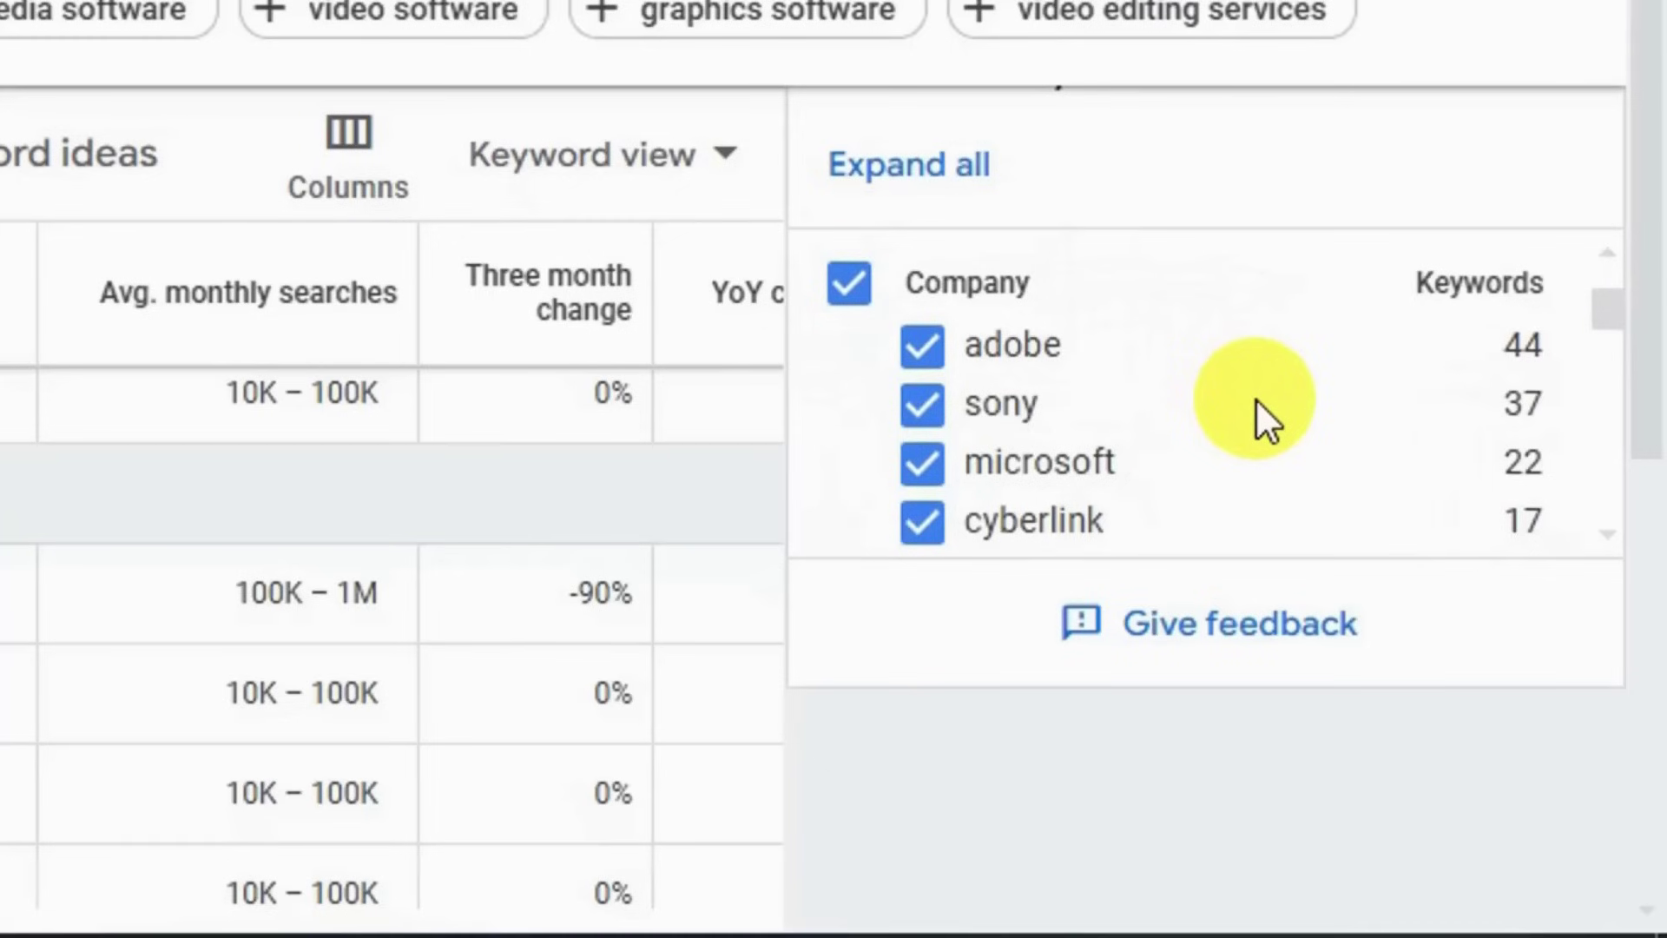
scroll(1257, 398, "down", 3)
scroll(1256, 398, "down", 2)
scroll(1382, 550, "up", 8)
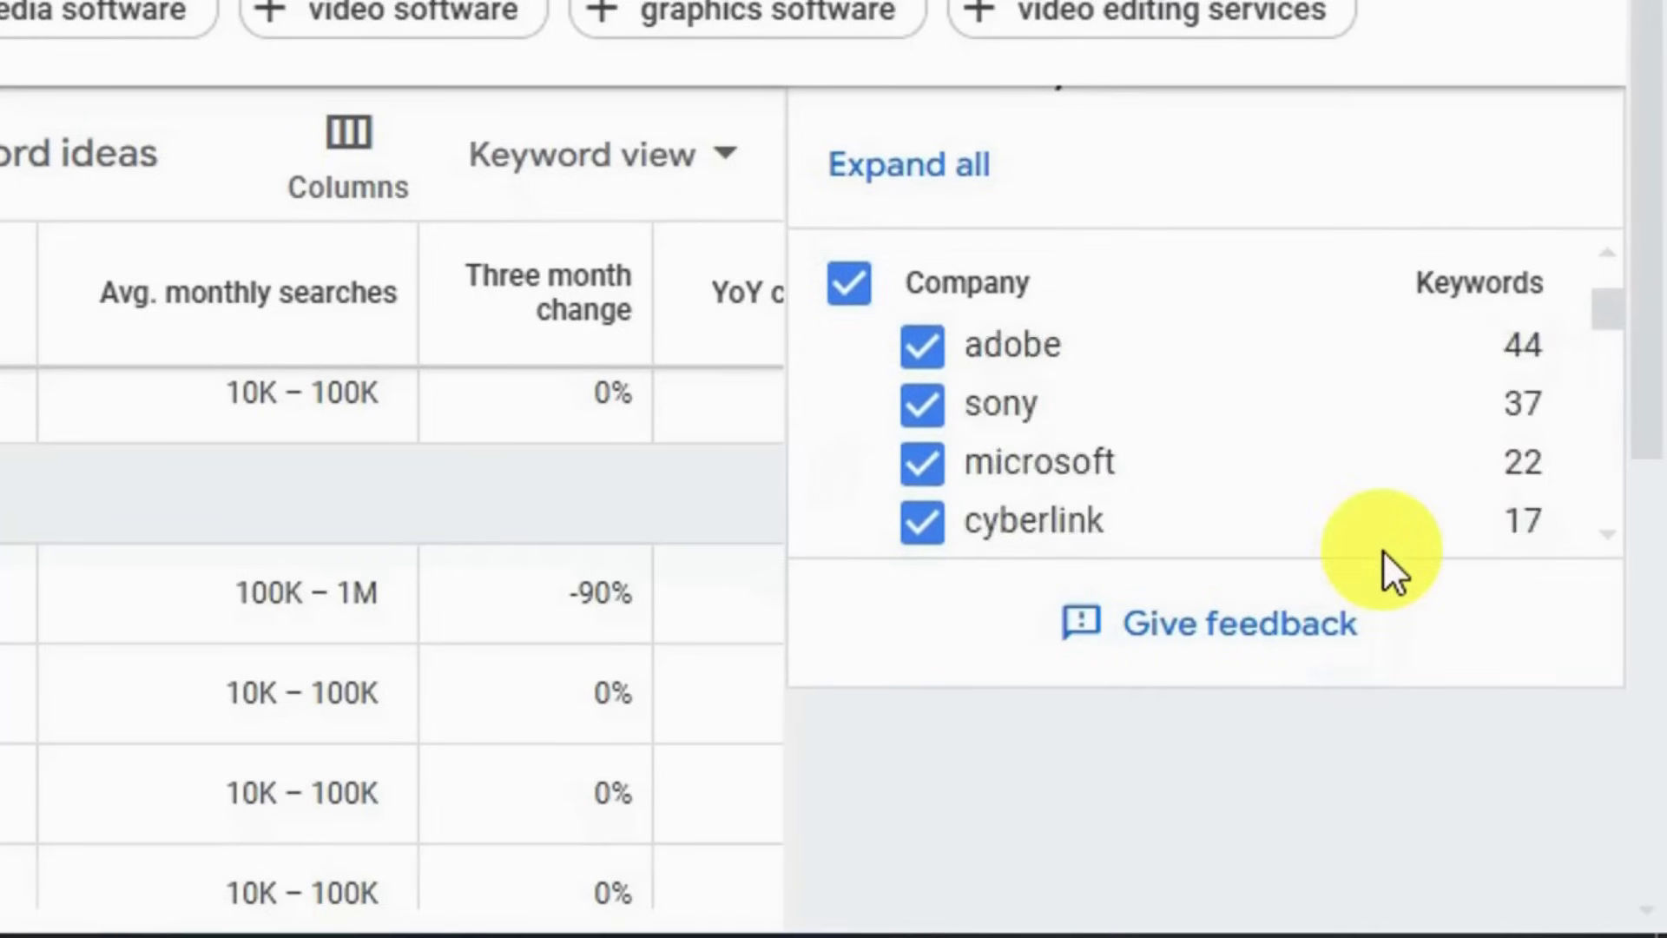
scroll(1382, 549, "down", 2)
scroll(1133, 686, "down", 5)
scroll(1133, 687, "up", 2)
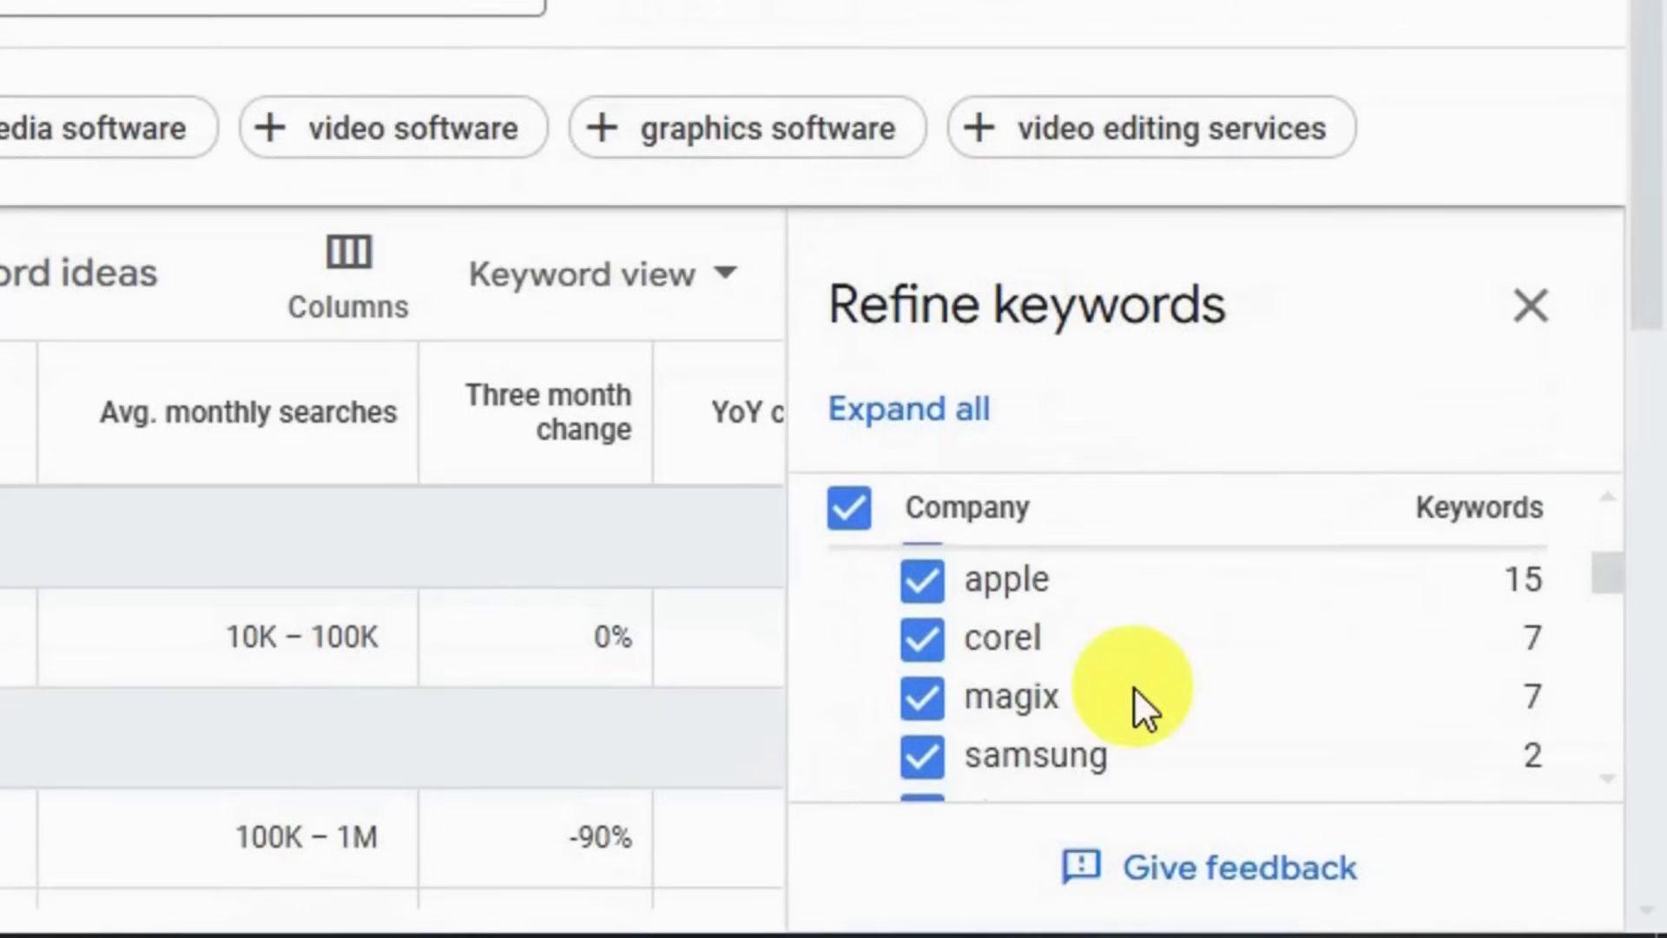
left_click(923, 697)
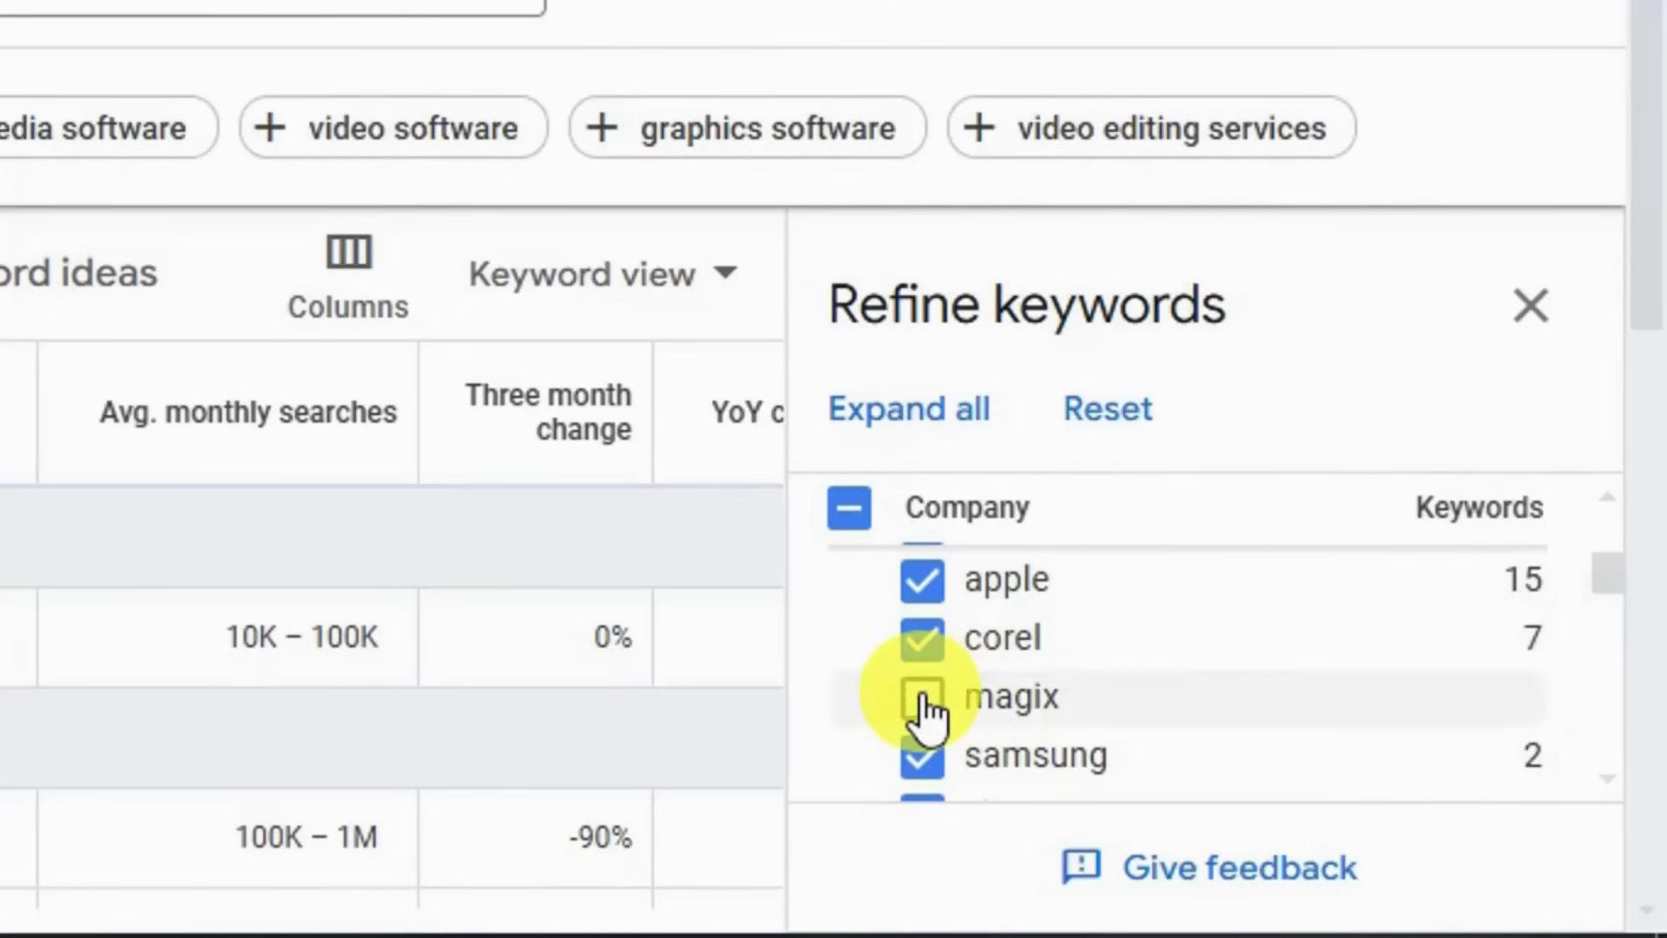
left_click(923, 580)
- Expand the Others category of the keyword refinements and exclude the keywords related to 2022 and 2023
scroll(919, 691, "down", 2)
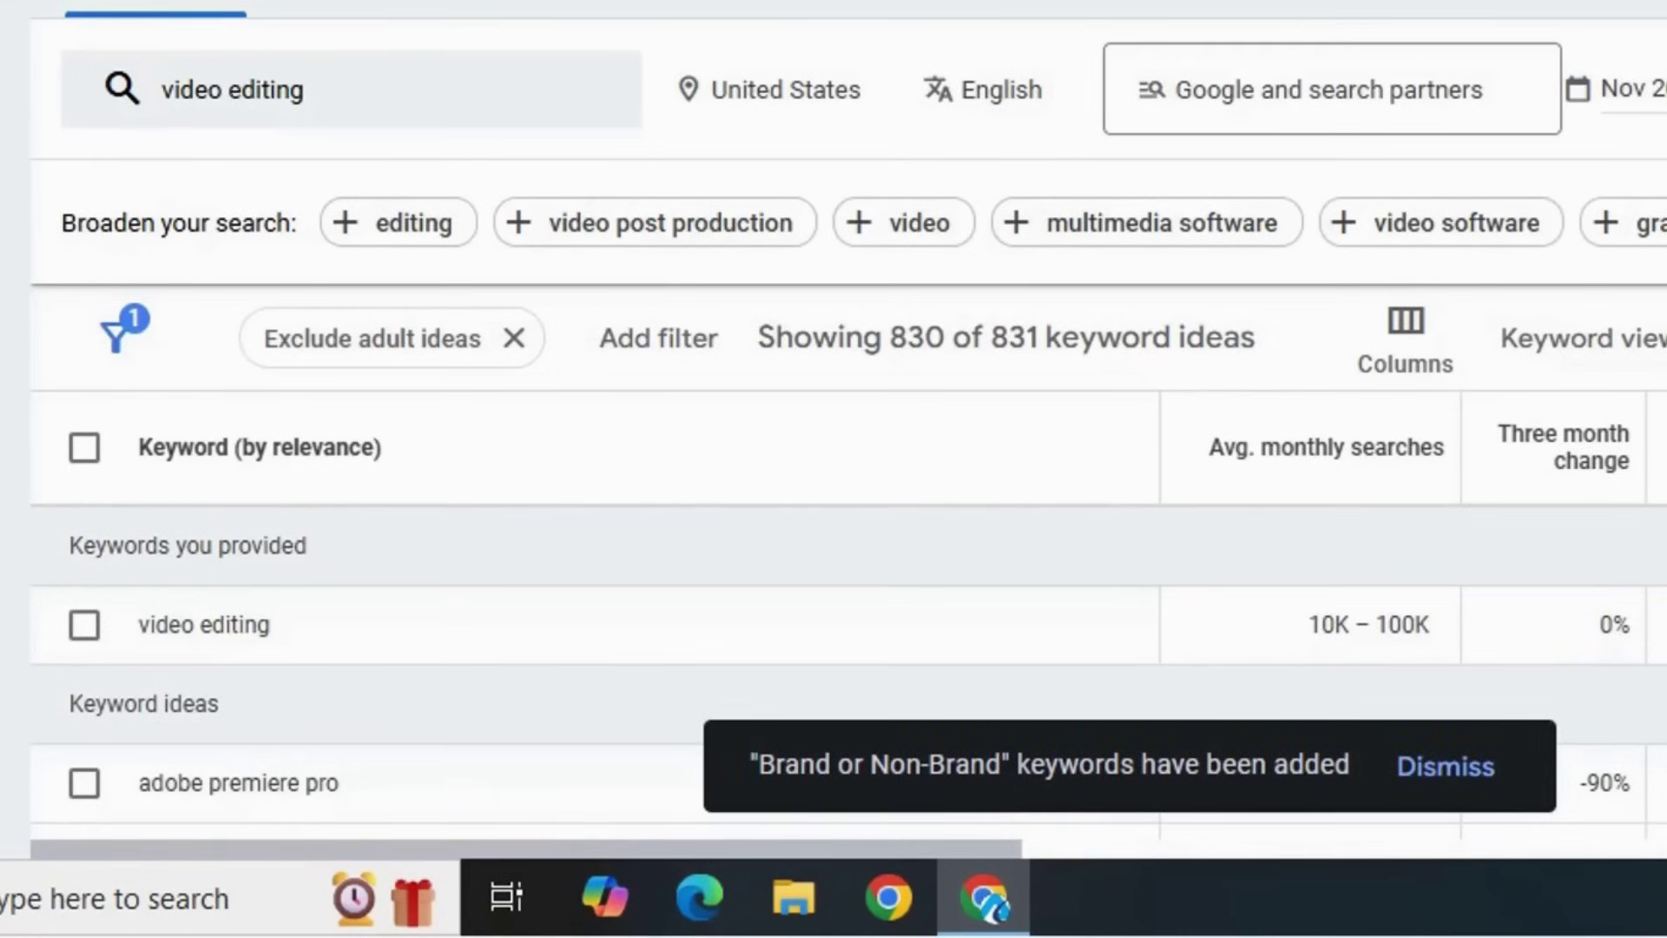
scroll(834, 609, "down", 5)
scroll(834, 608, "up", 2)
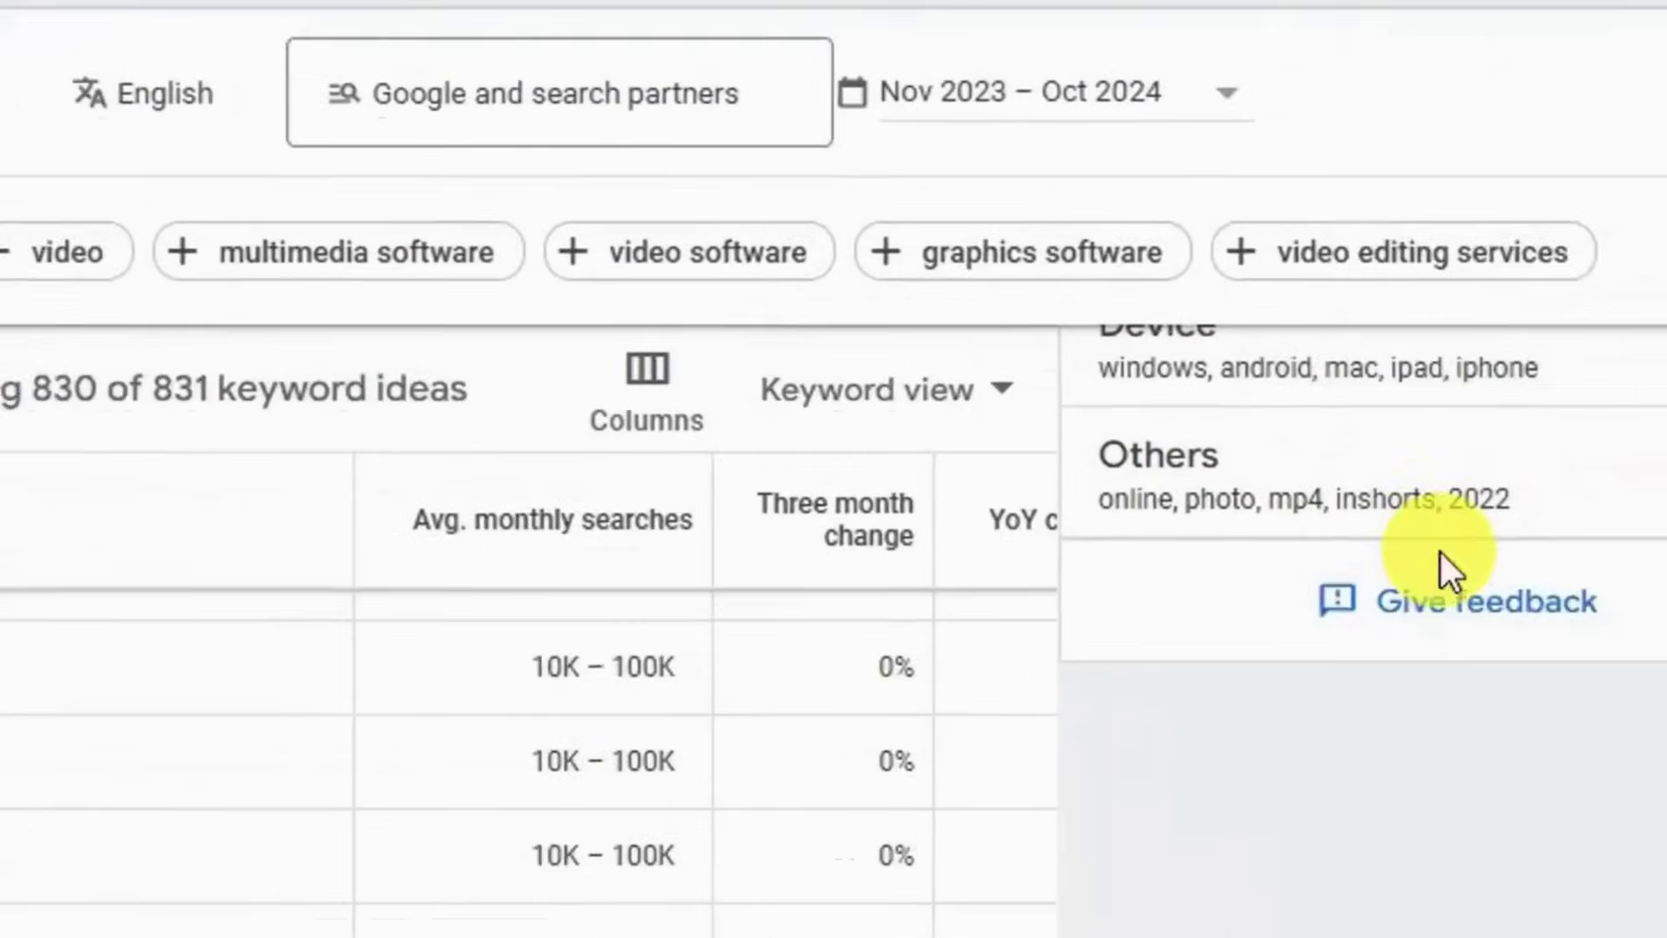
left_click(1244, 589)
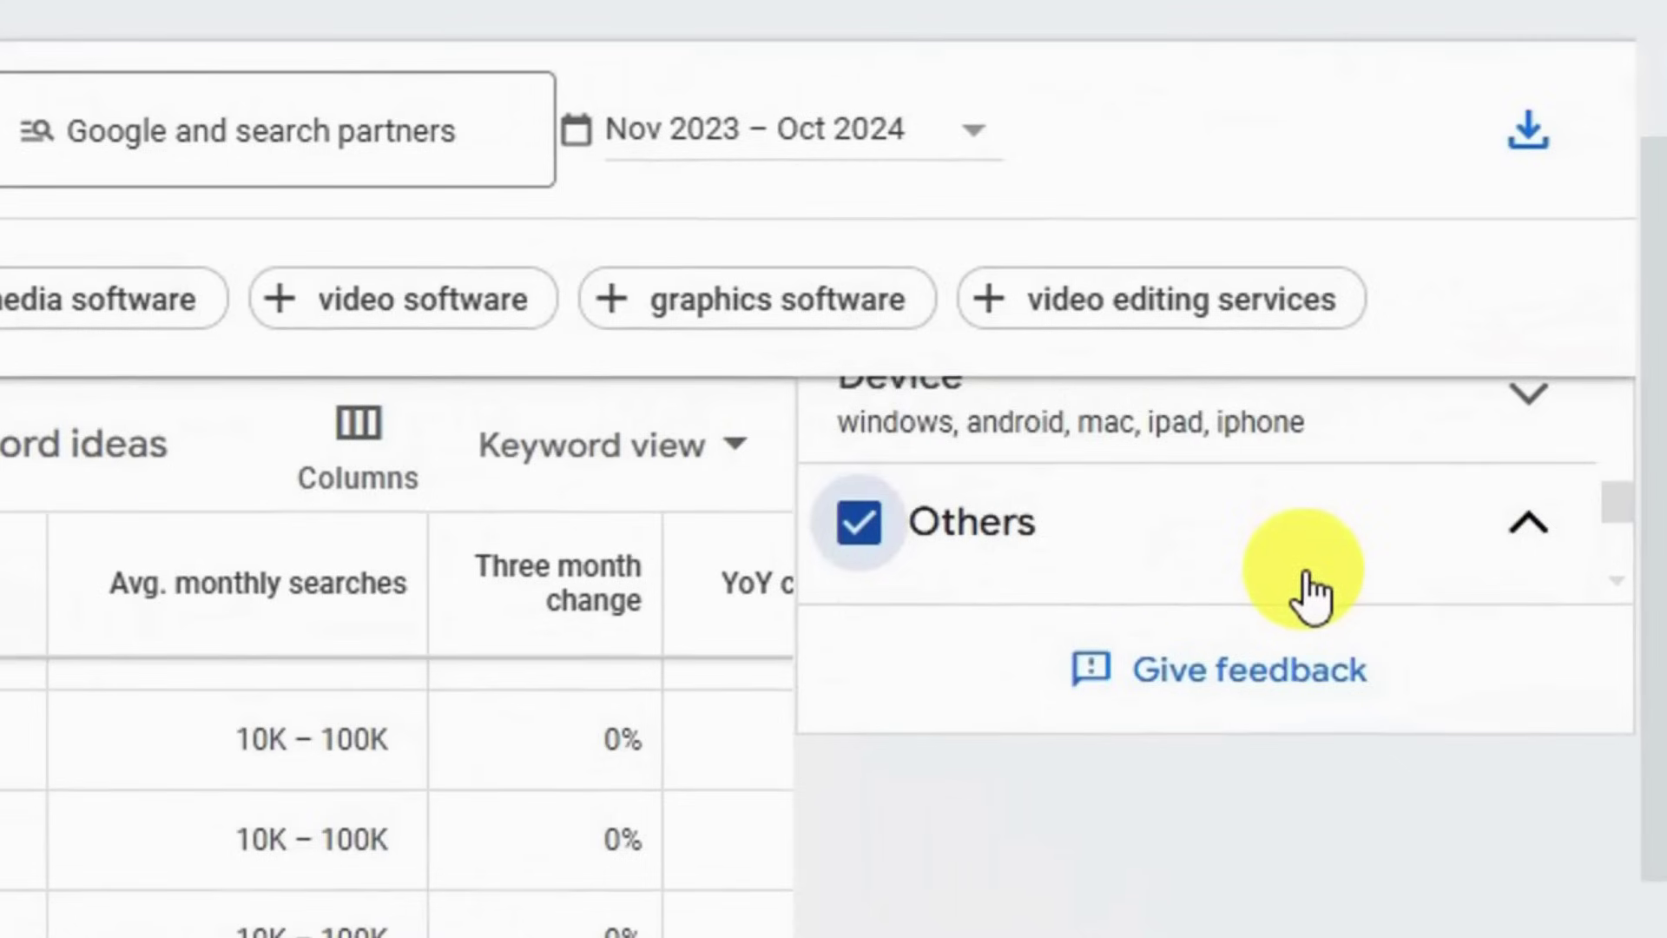
scroll(1507, 583, "down", 5)
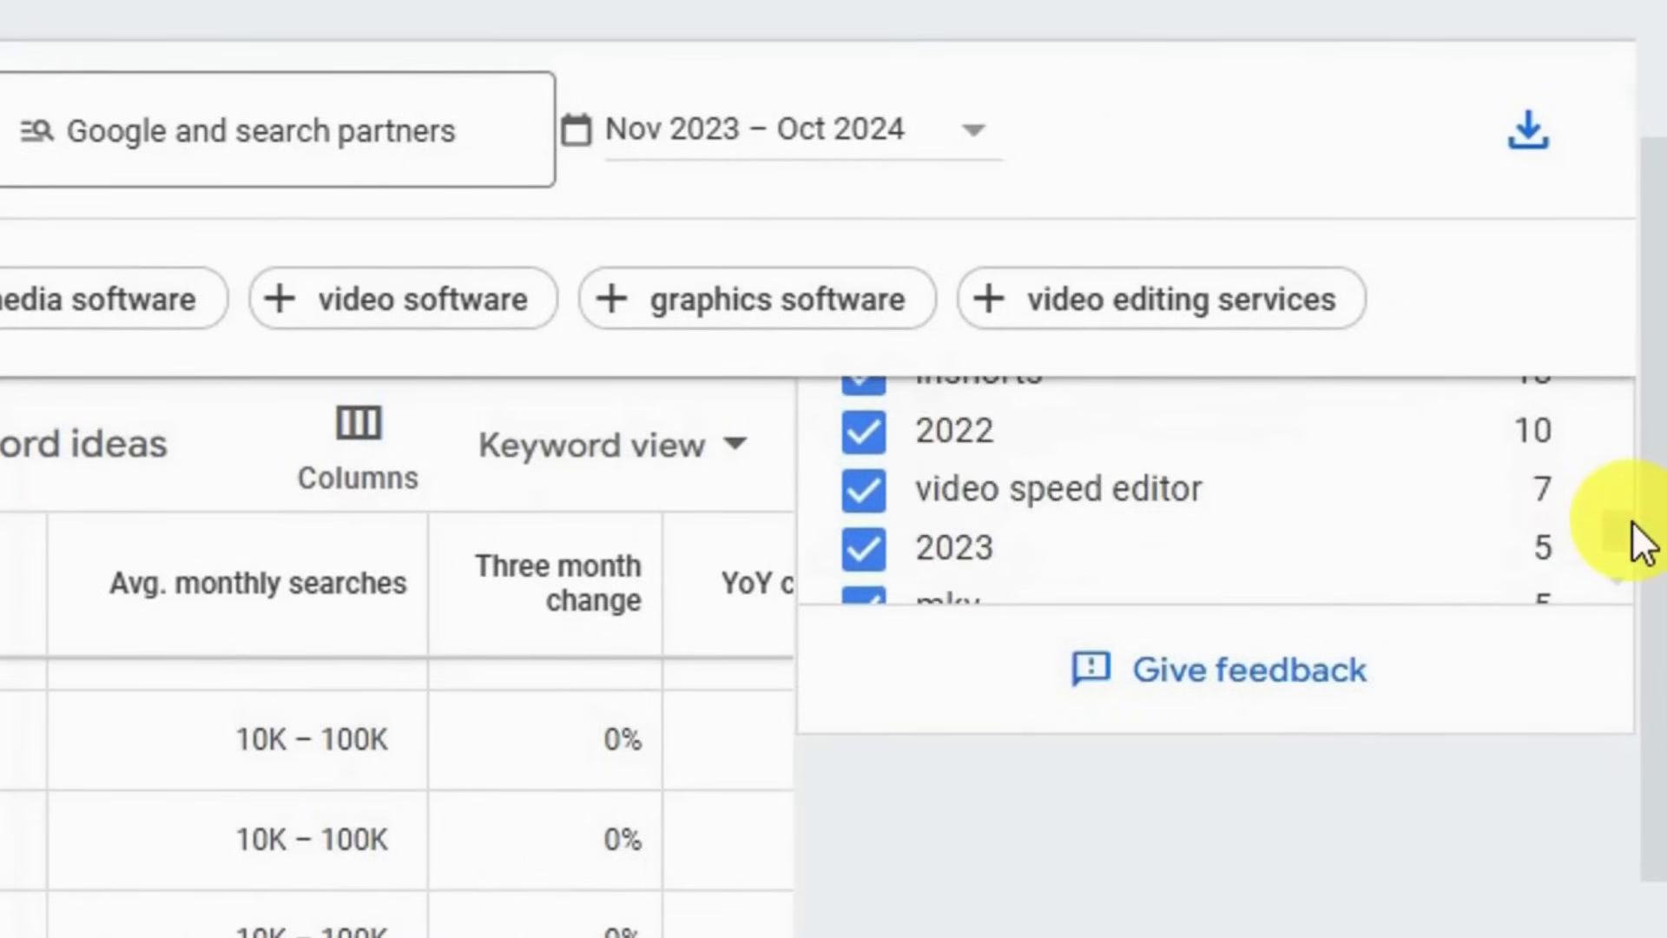
left_click(863, 440)
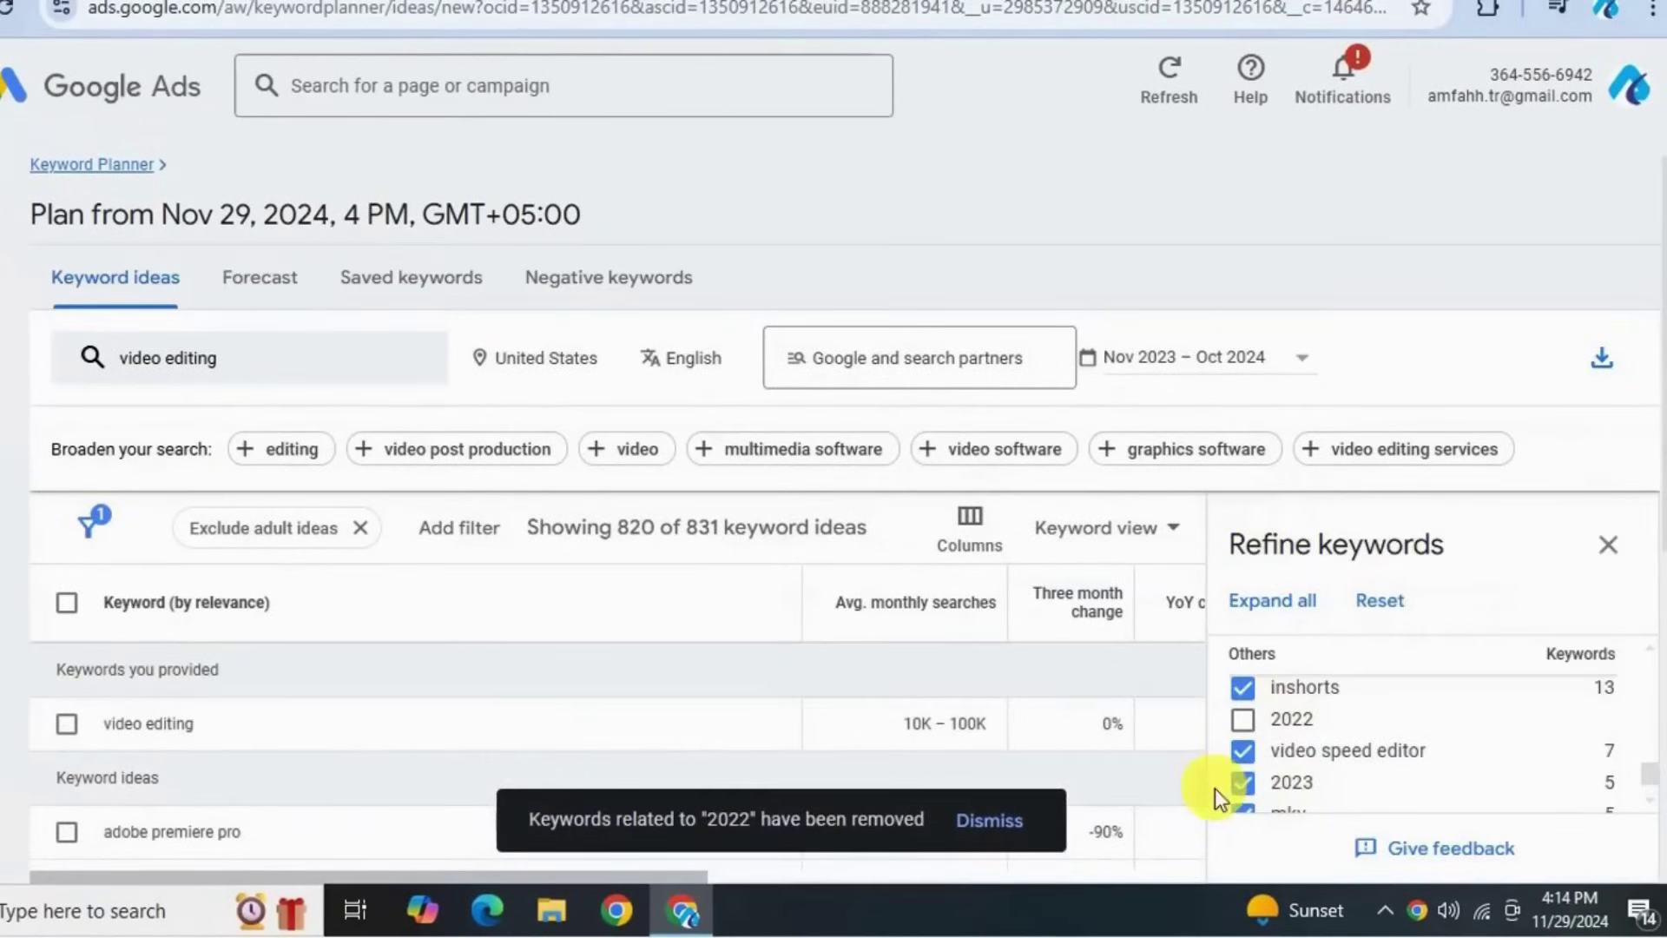
left_click(1245, 784)
- Review the remaining refinement categories, including the site brands, and the filtered list of keyword ideas
scroll(1309, 773, "down", 1)
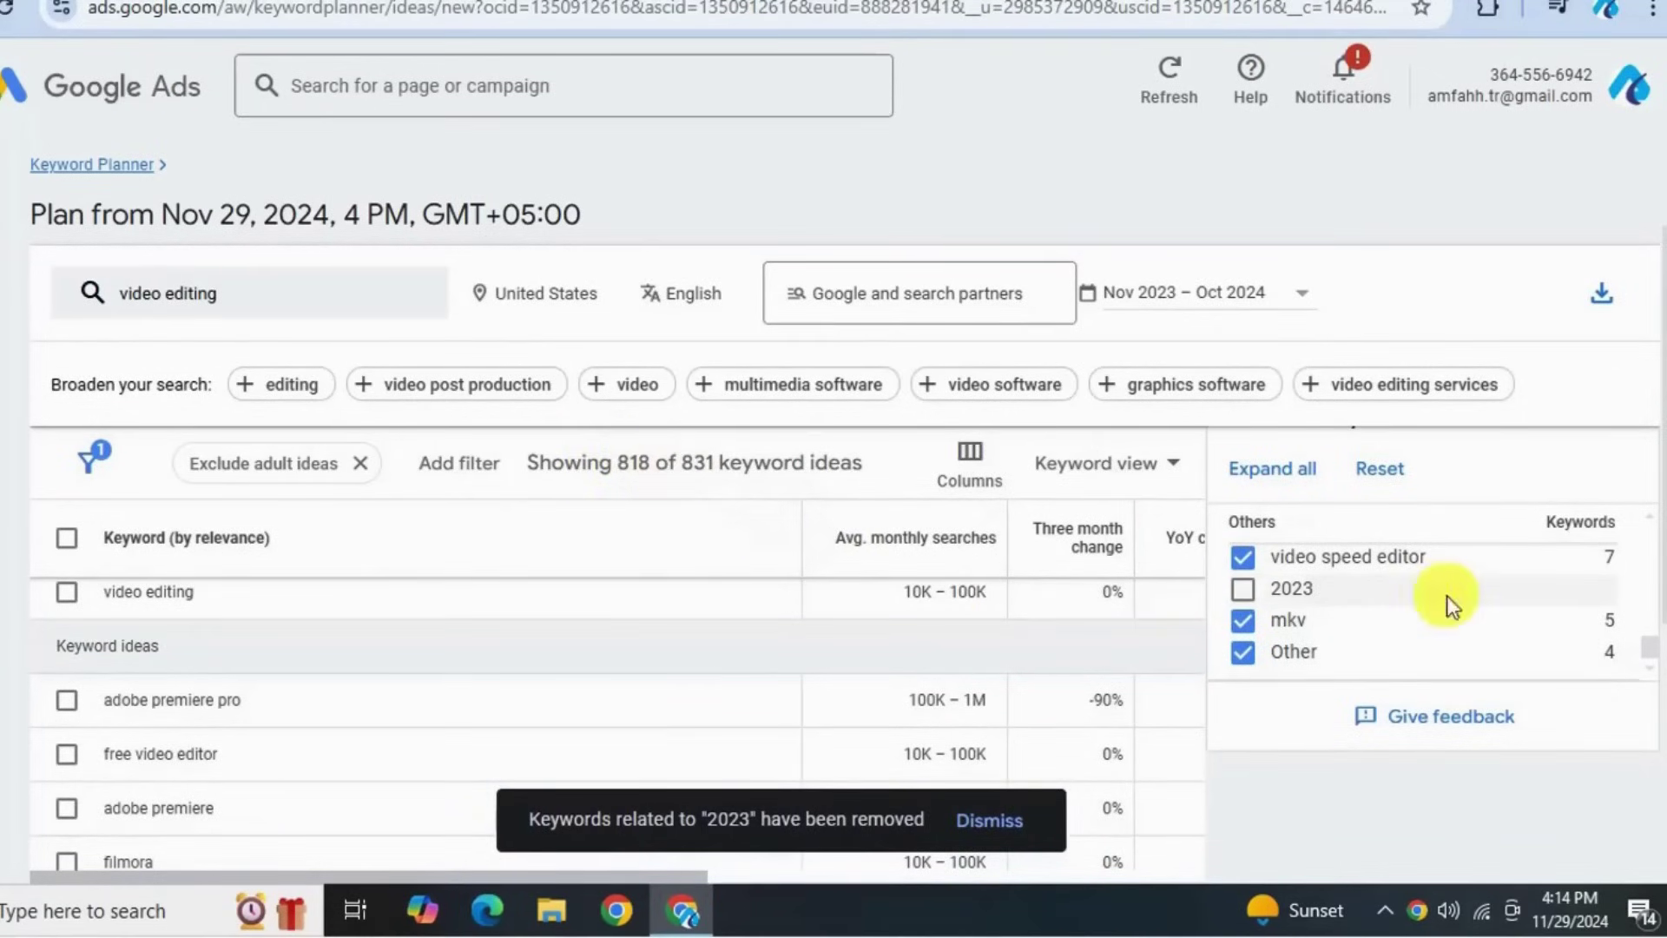
scroll(1454, 653, "up", 5)
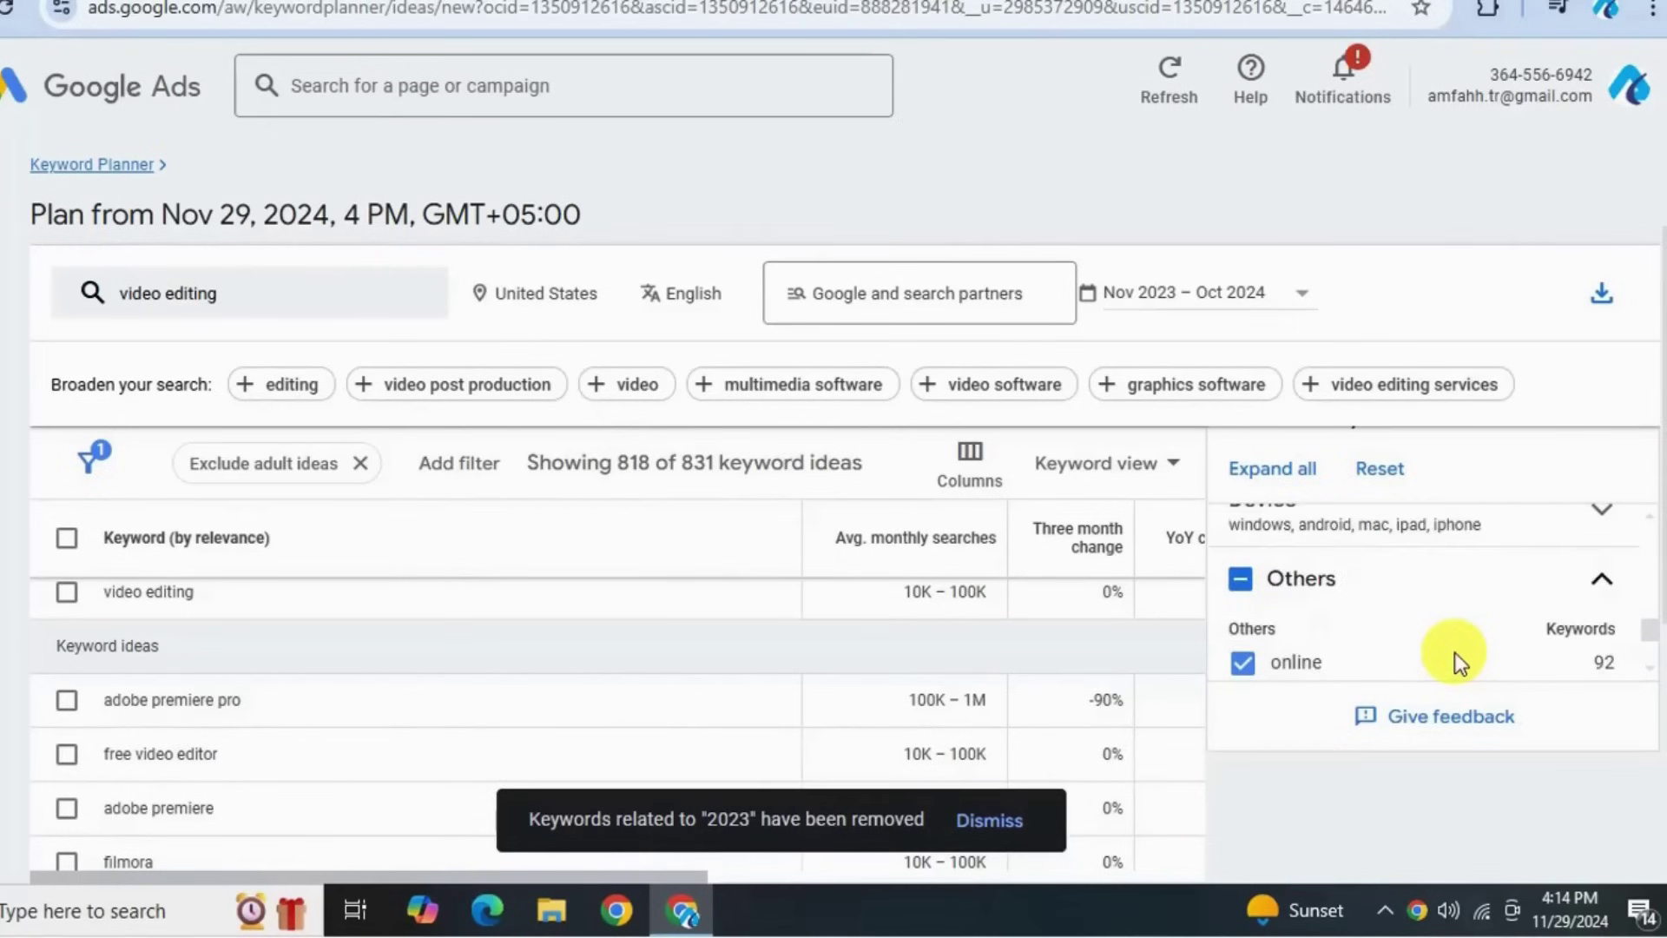
scroll(1455, 652, "up", 5)
scroll(1456, 653, "up", 4)
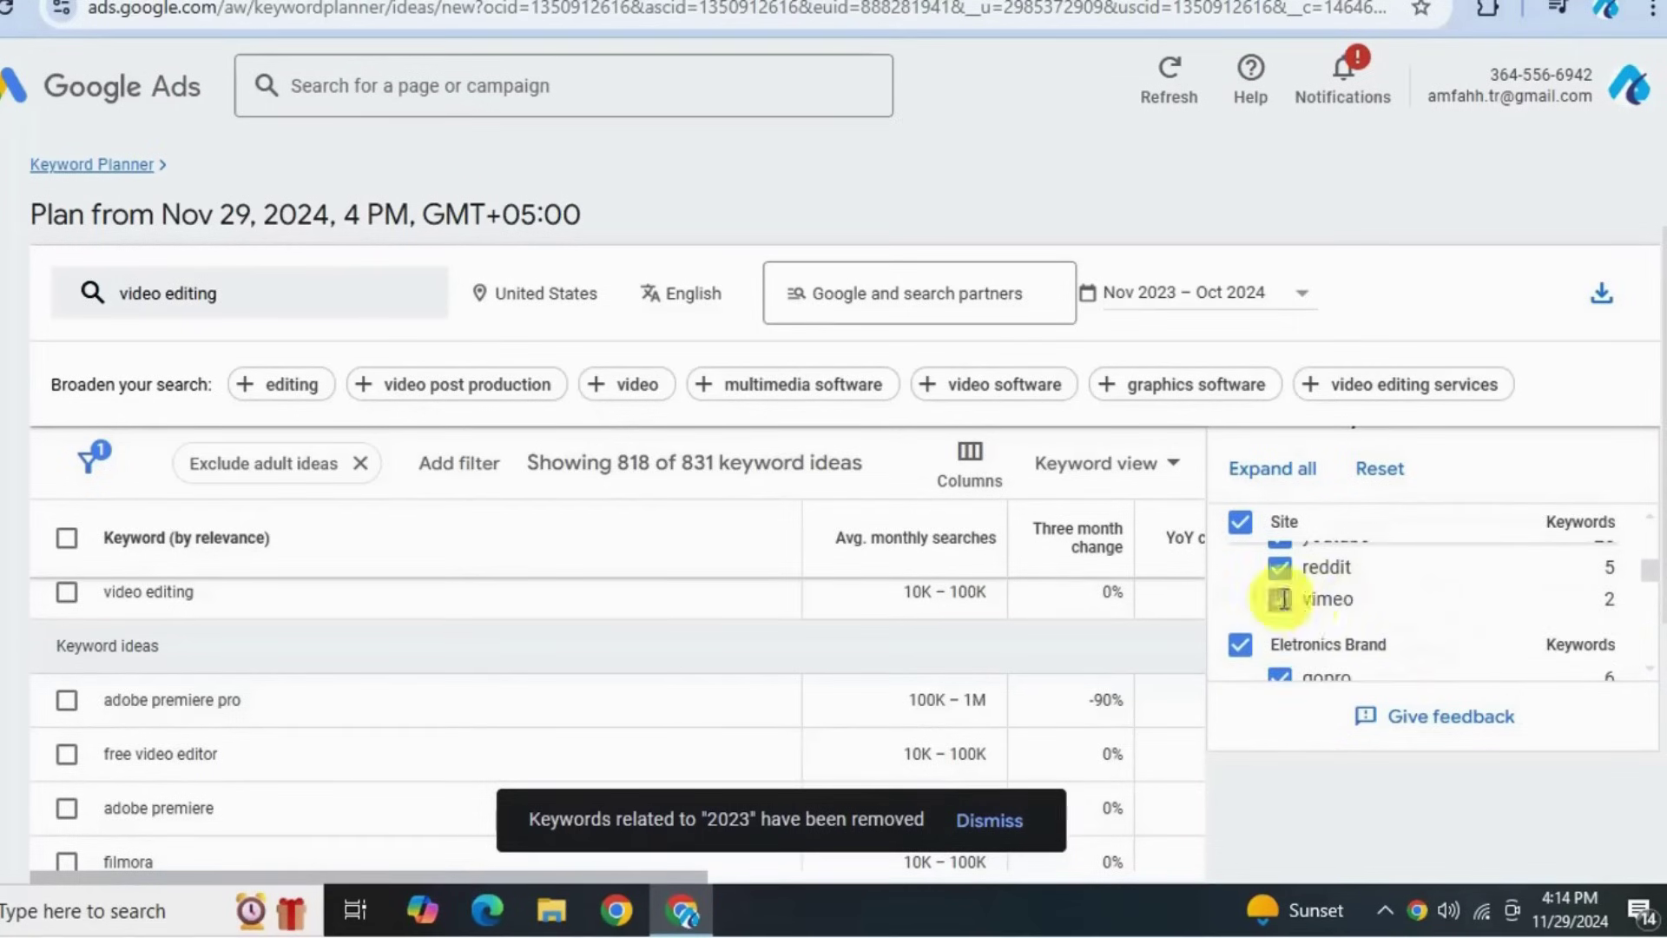
scroll(479, 739, "down", 5)
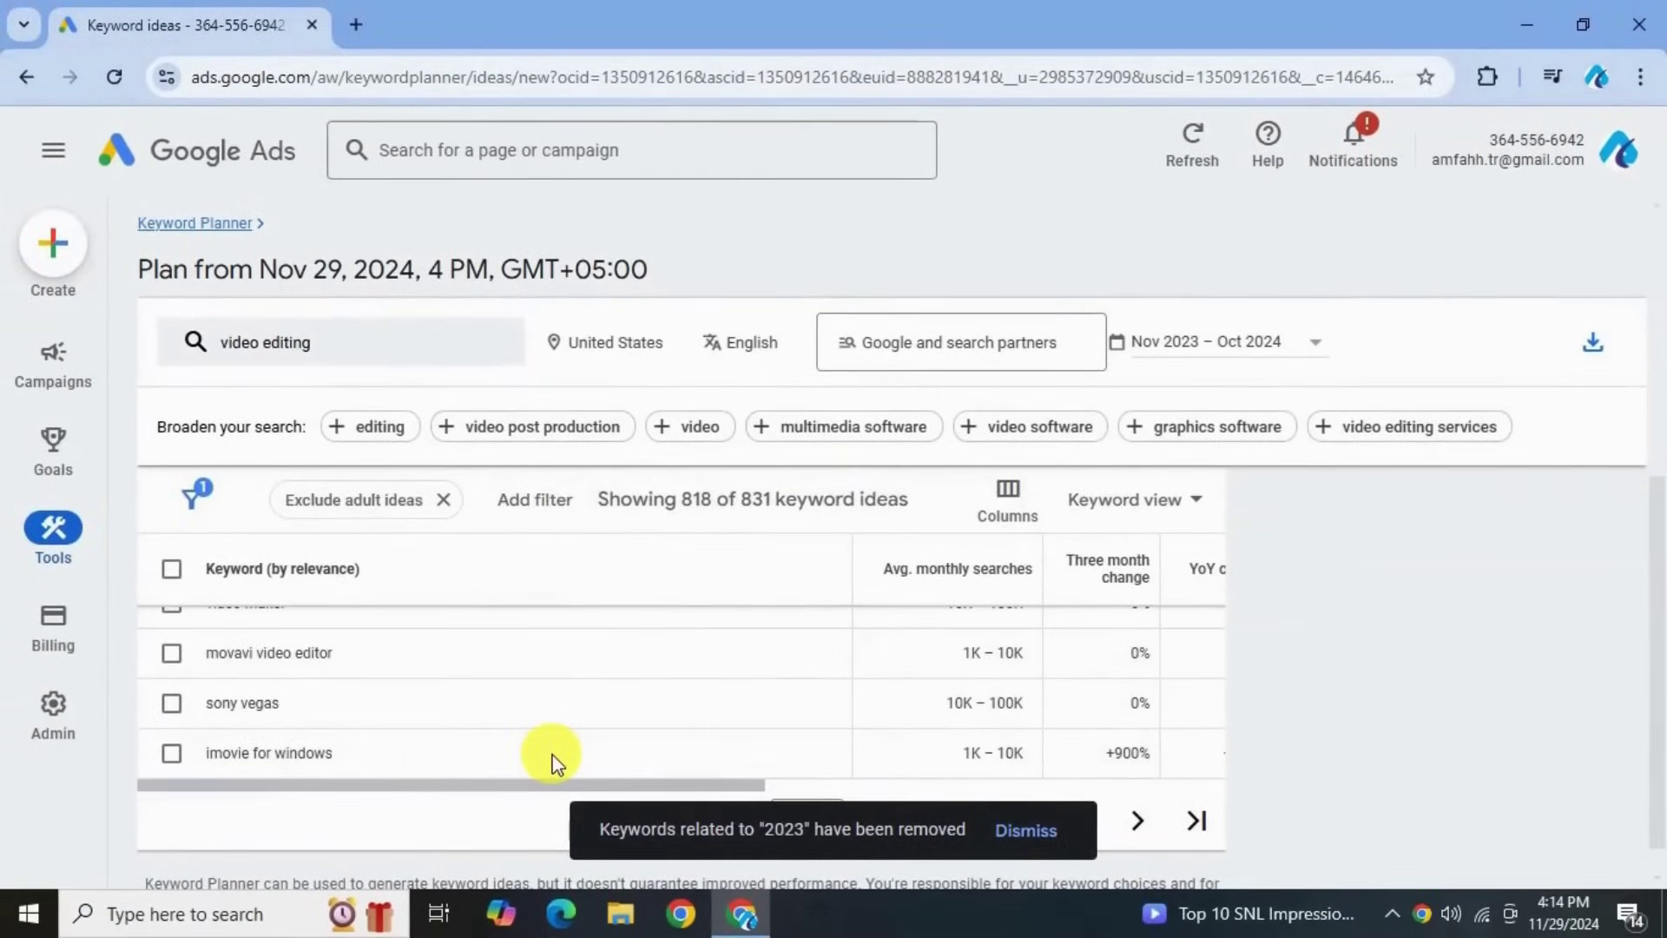
scroll(555, 765, "up", 10)
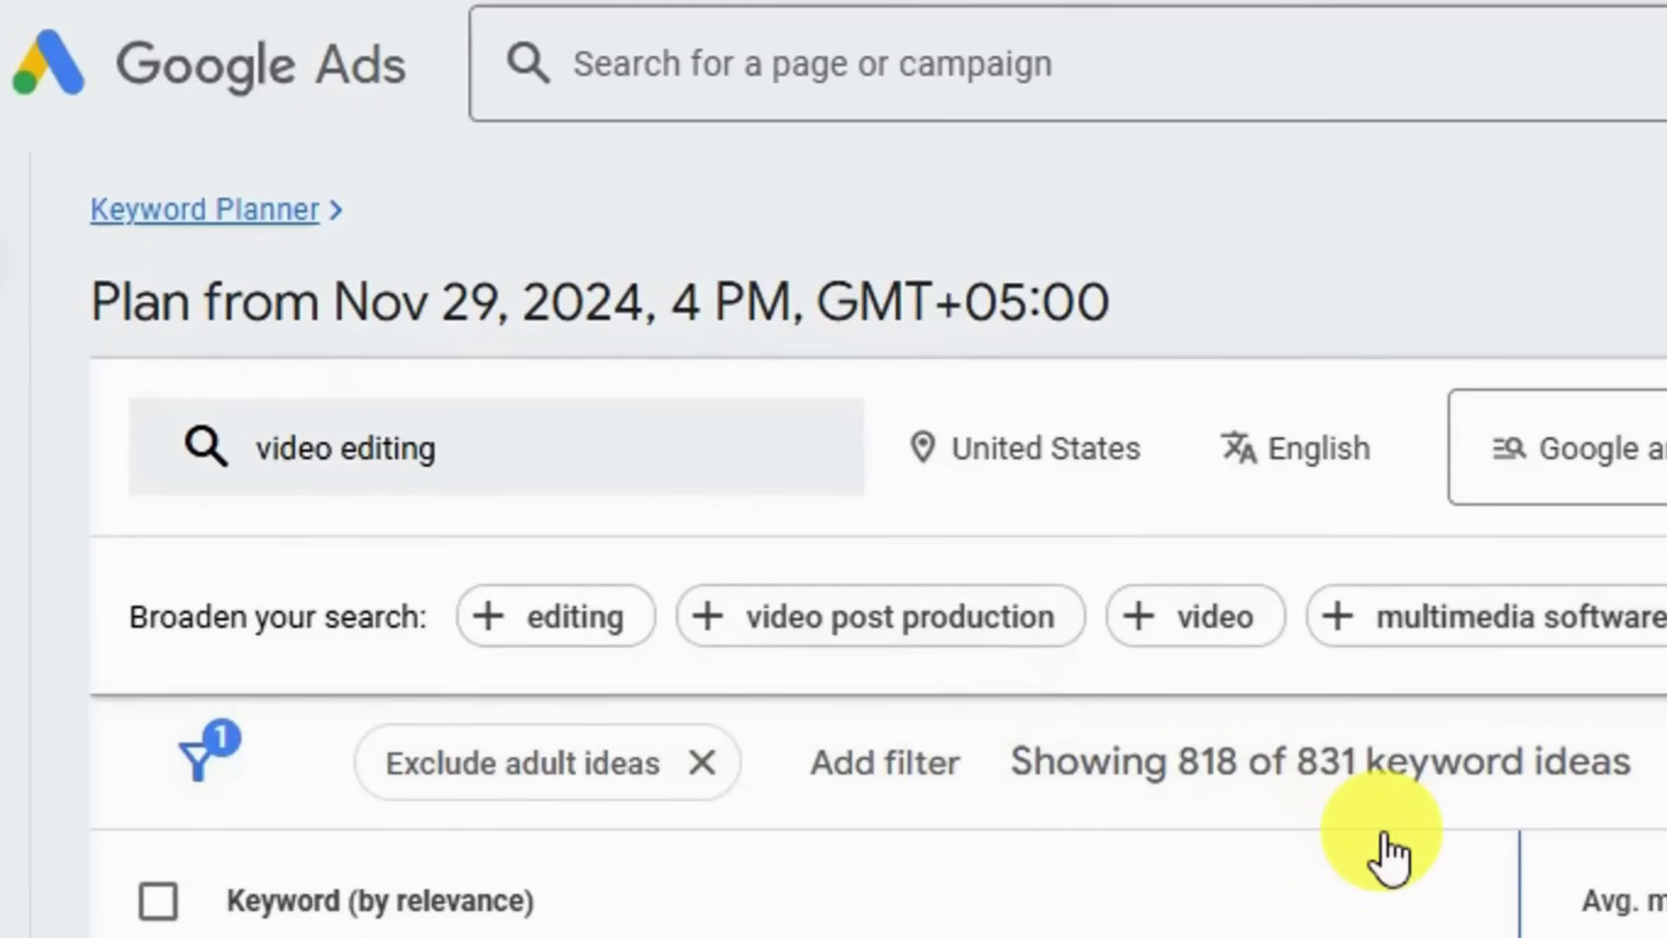
- Return to the Keyword Planner home and get new keyword results from the website laps.edu.pk, using the entire site
scroll(205, 346, "up", 2)
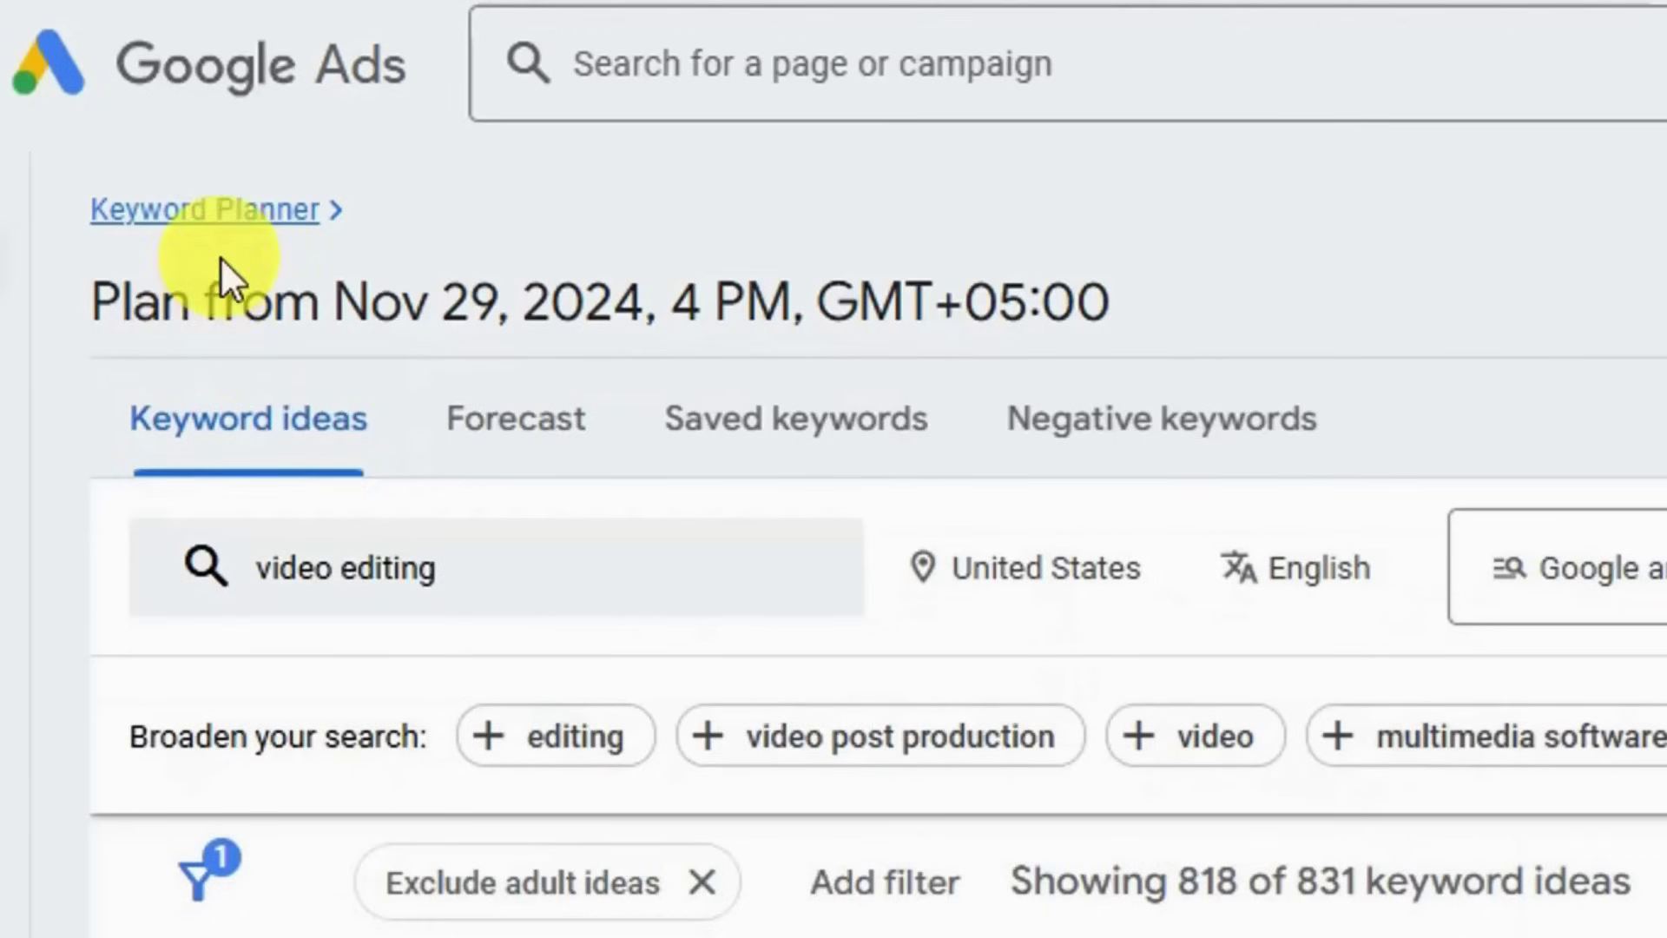
left_click(269, 228)
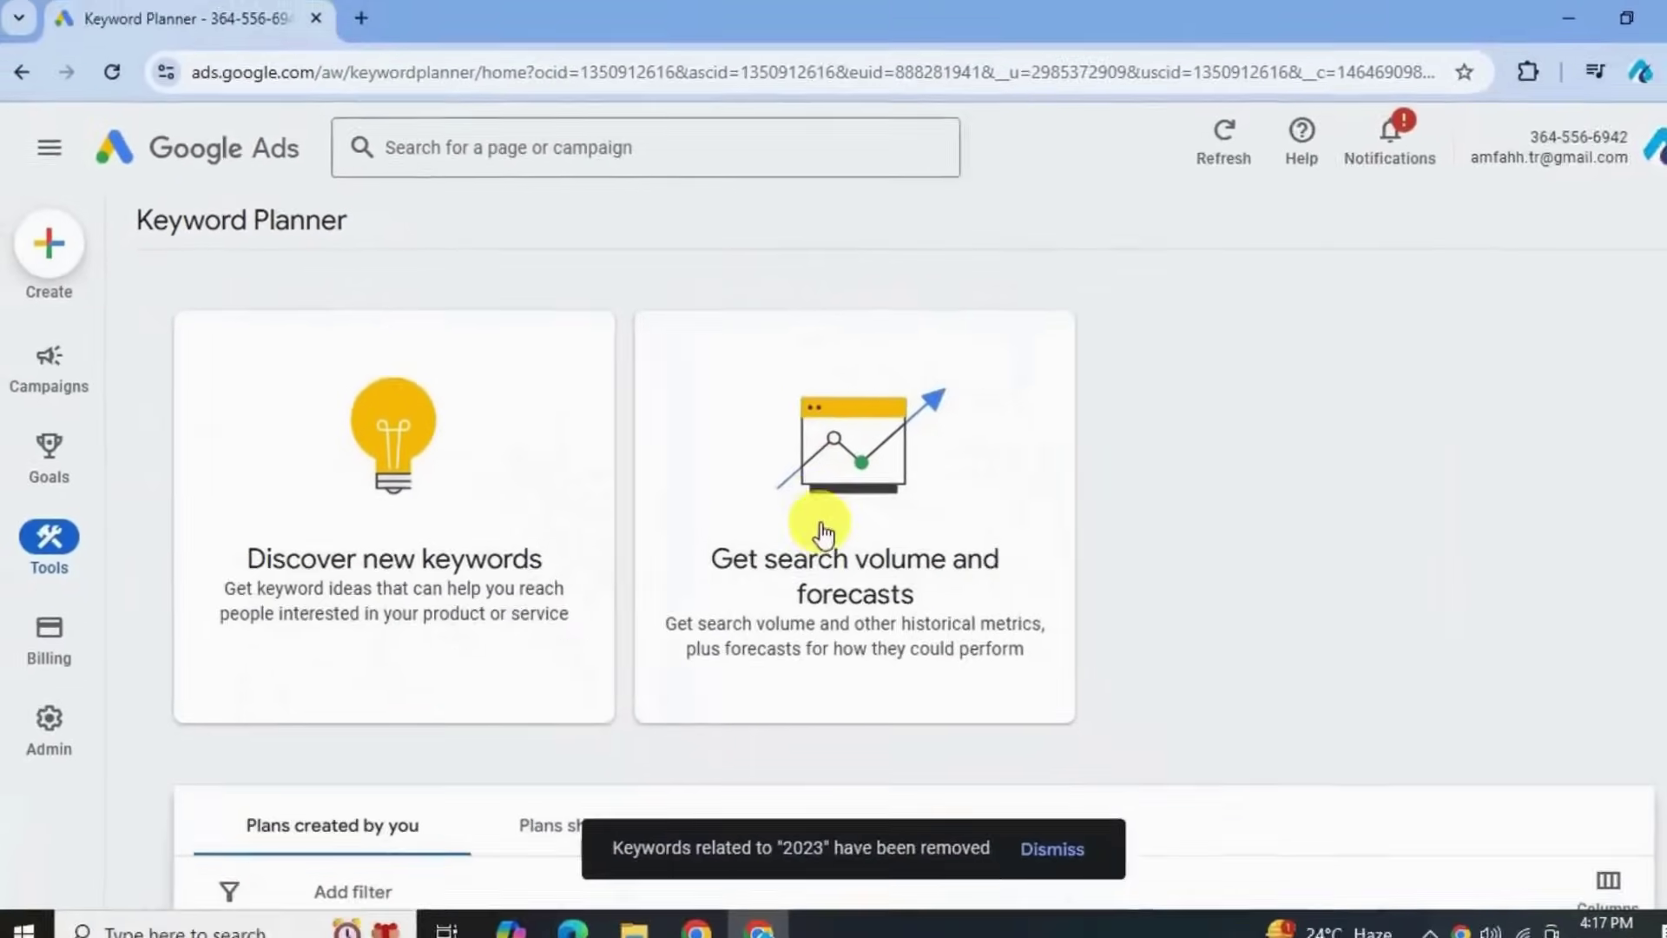
left_click(307, 500)
left_click(815, 387)
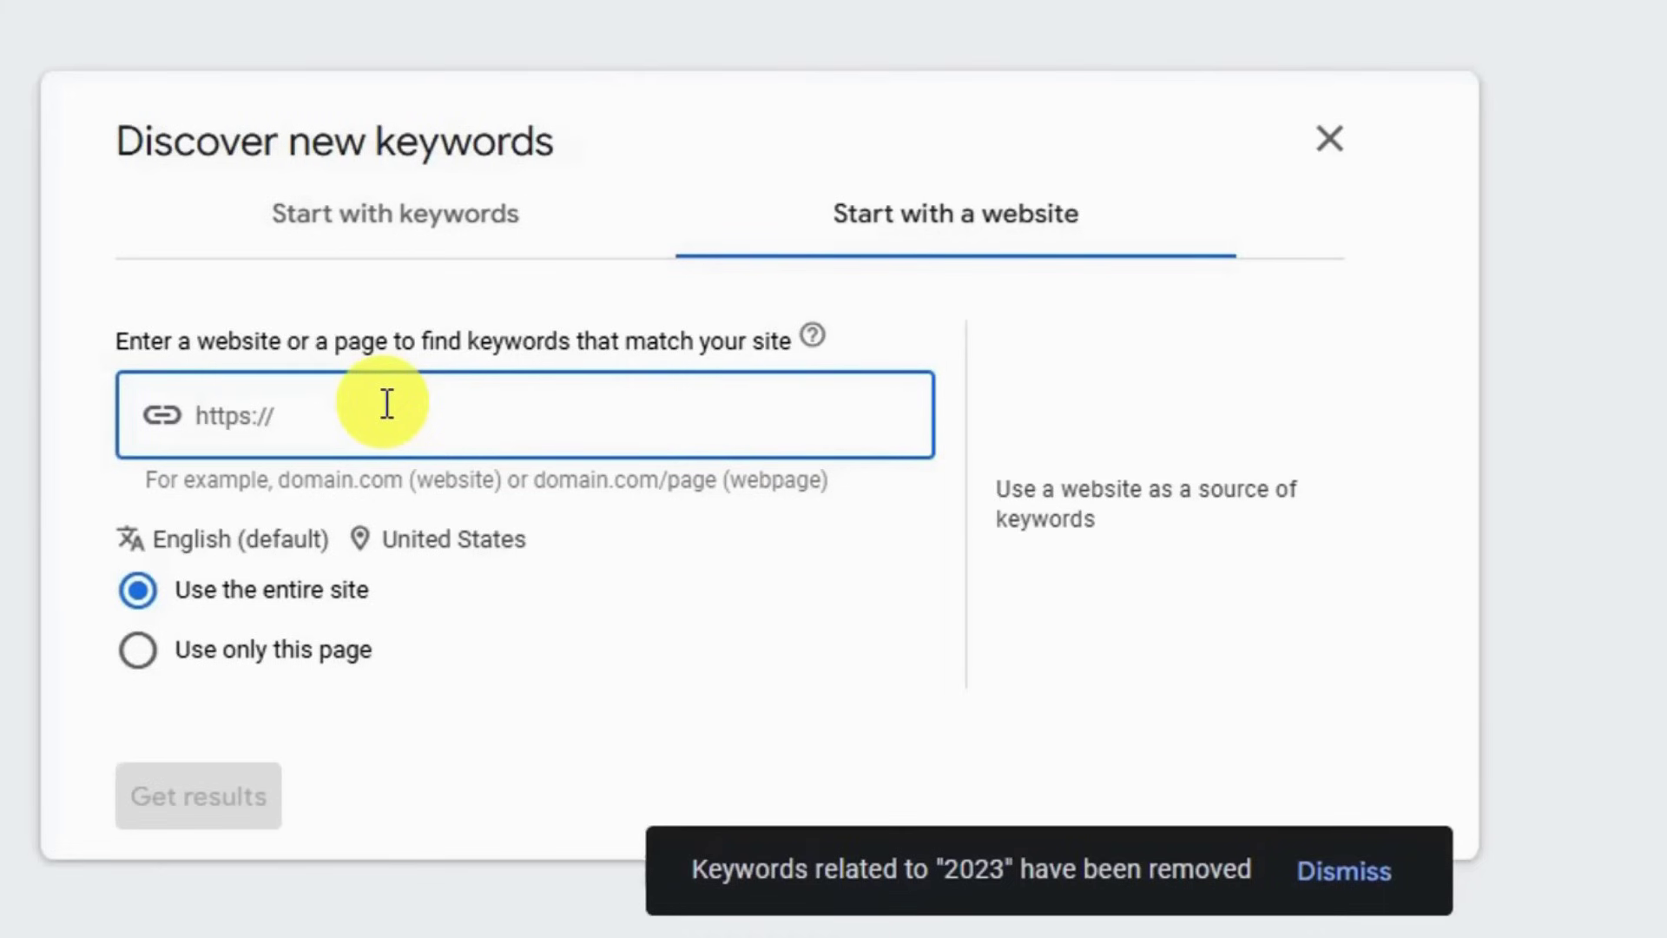
type("laps")
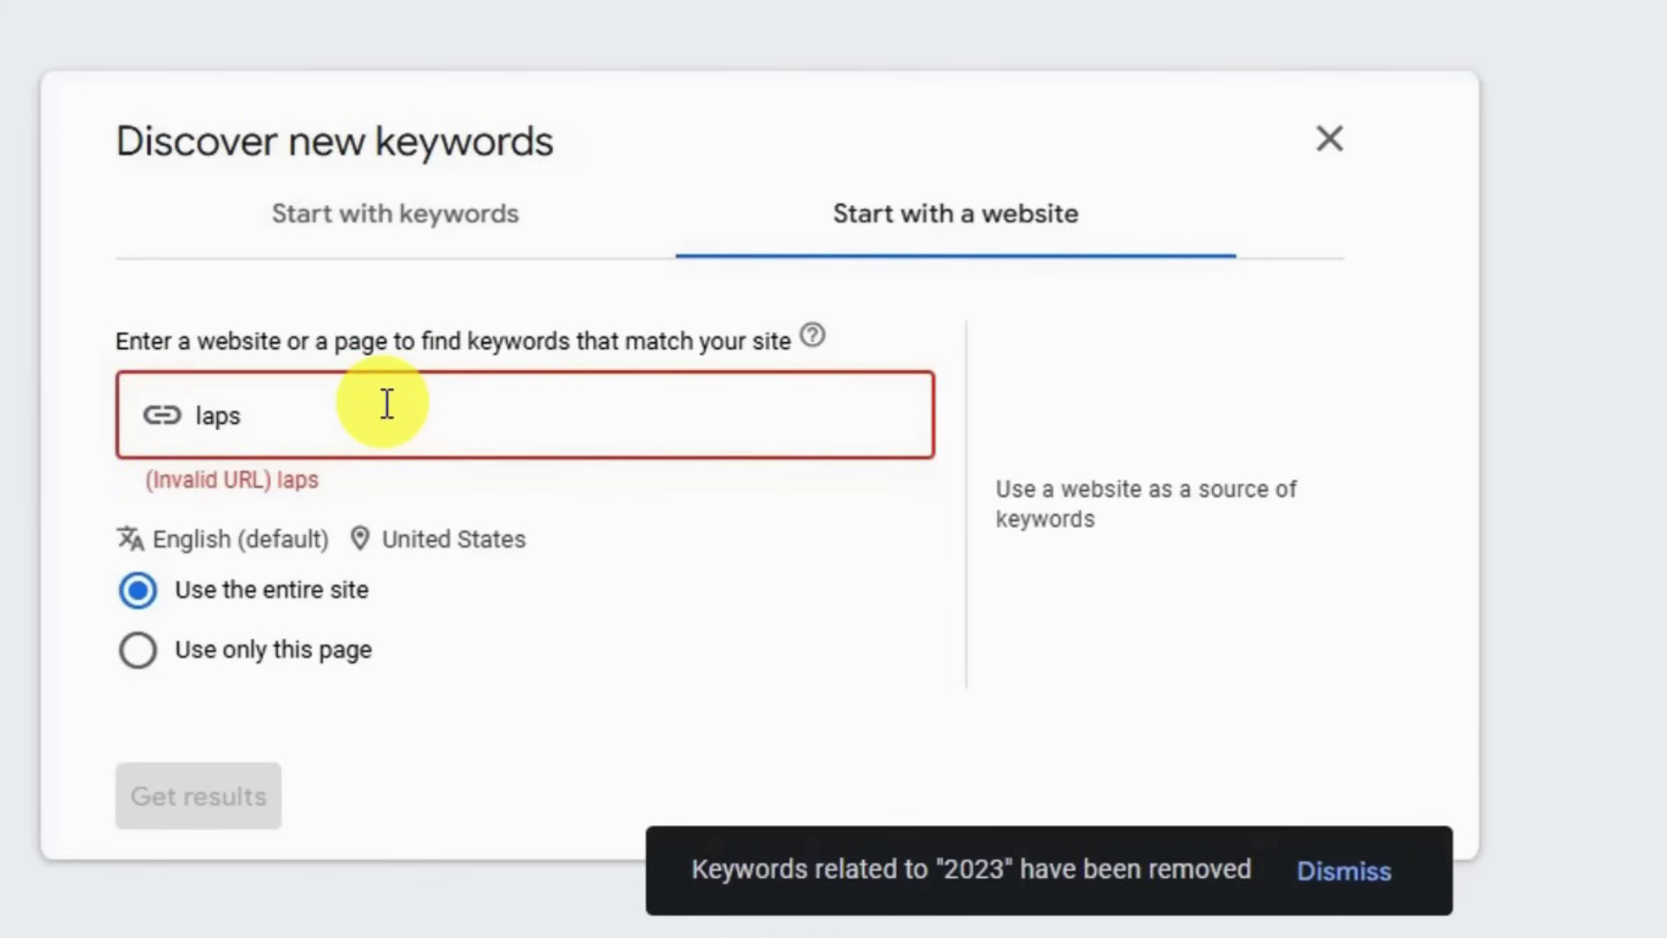
type(".edu.pk")
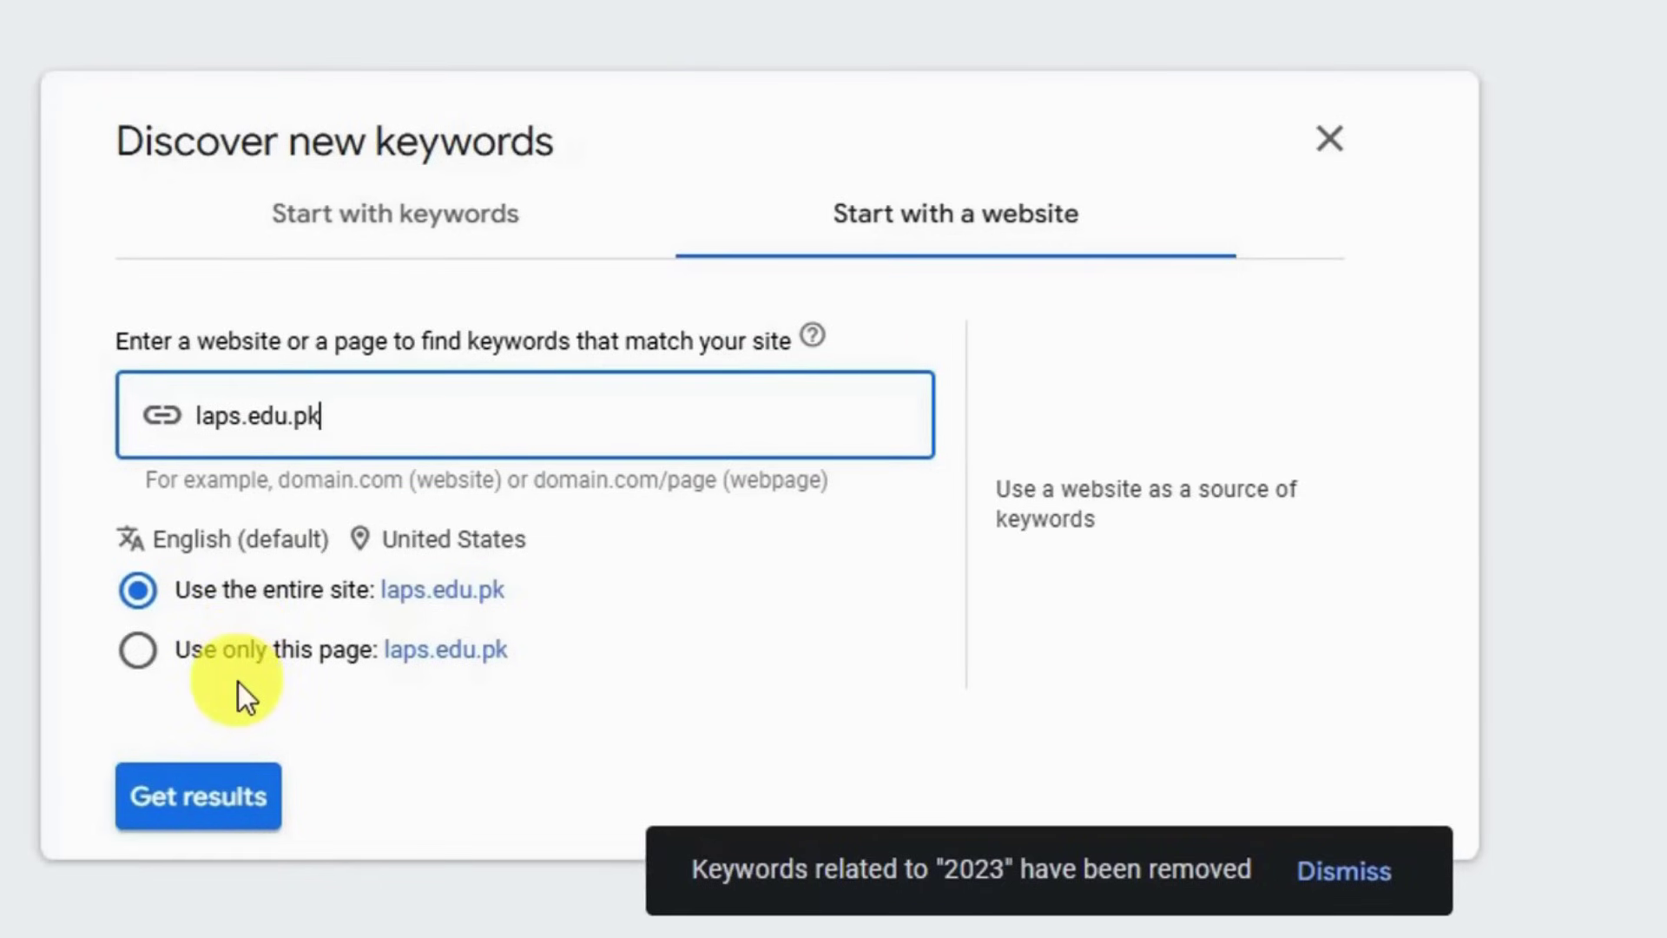
left_click(204, 816)
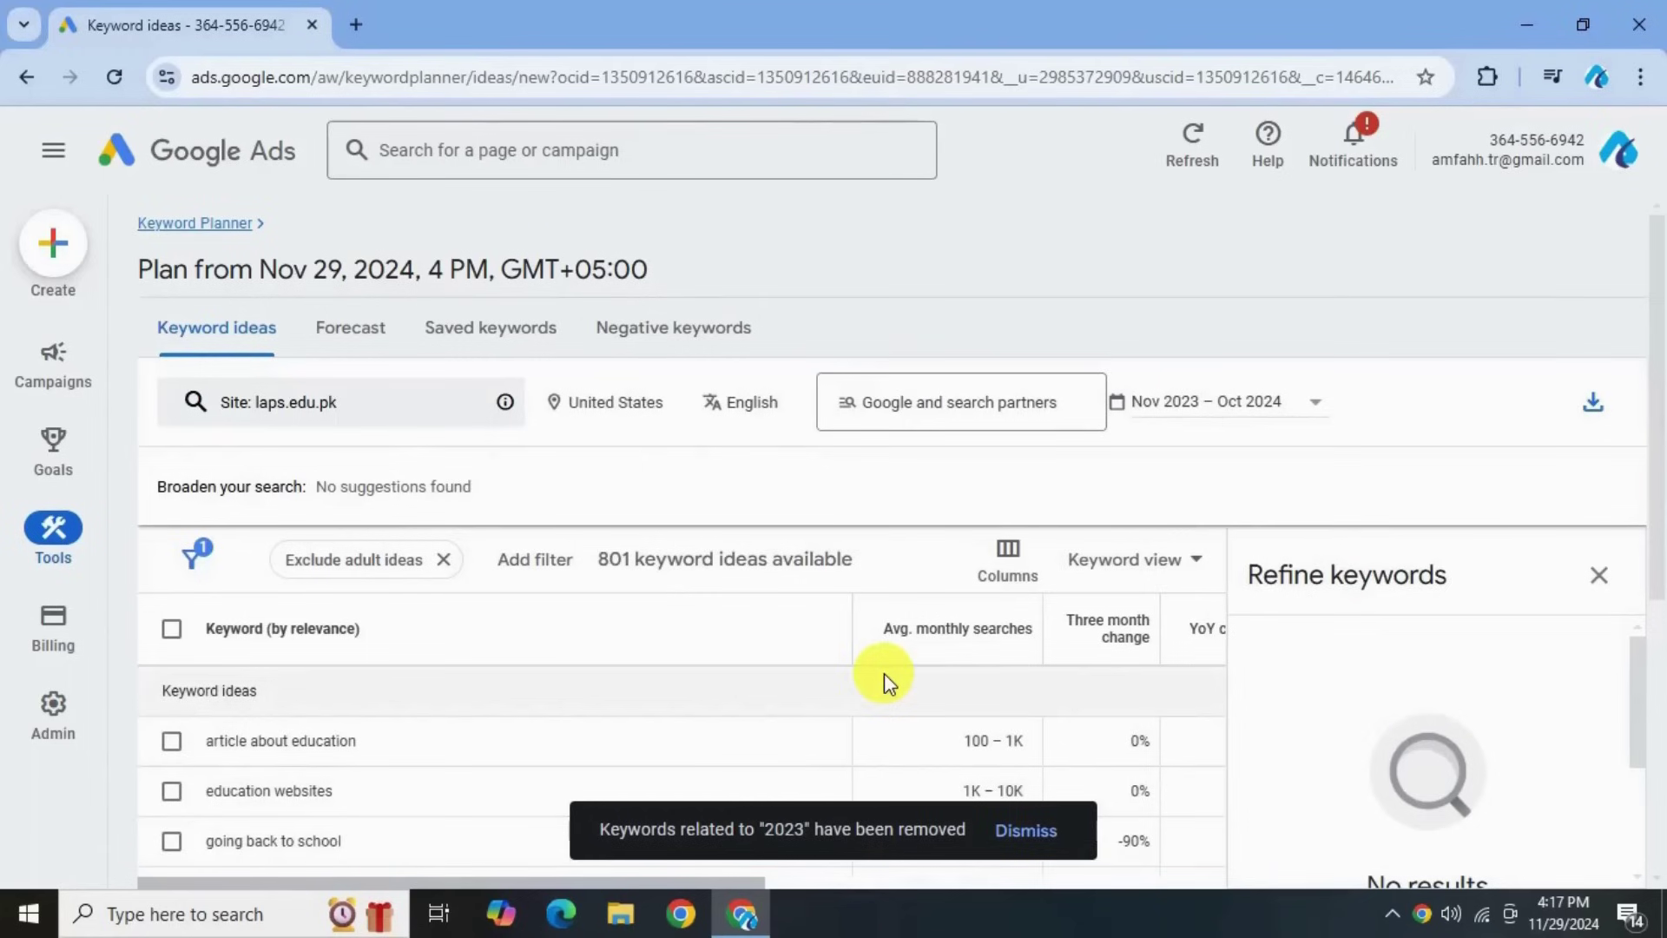
- Review the keyword ideas and average monthly searches for laps.edu.pk and minimize the browser window
scroll(885, 673, "down", 5)
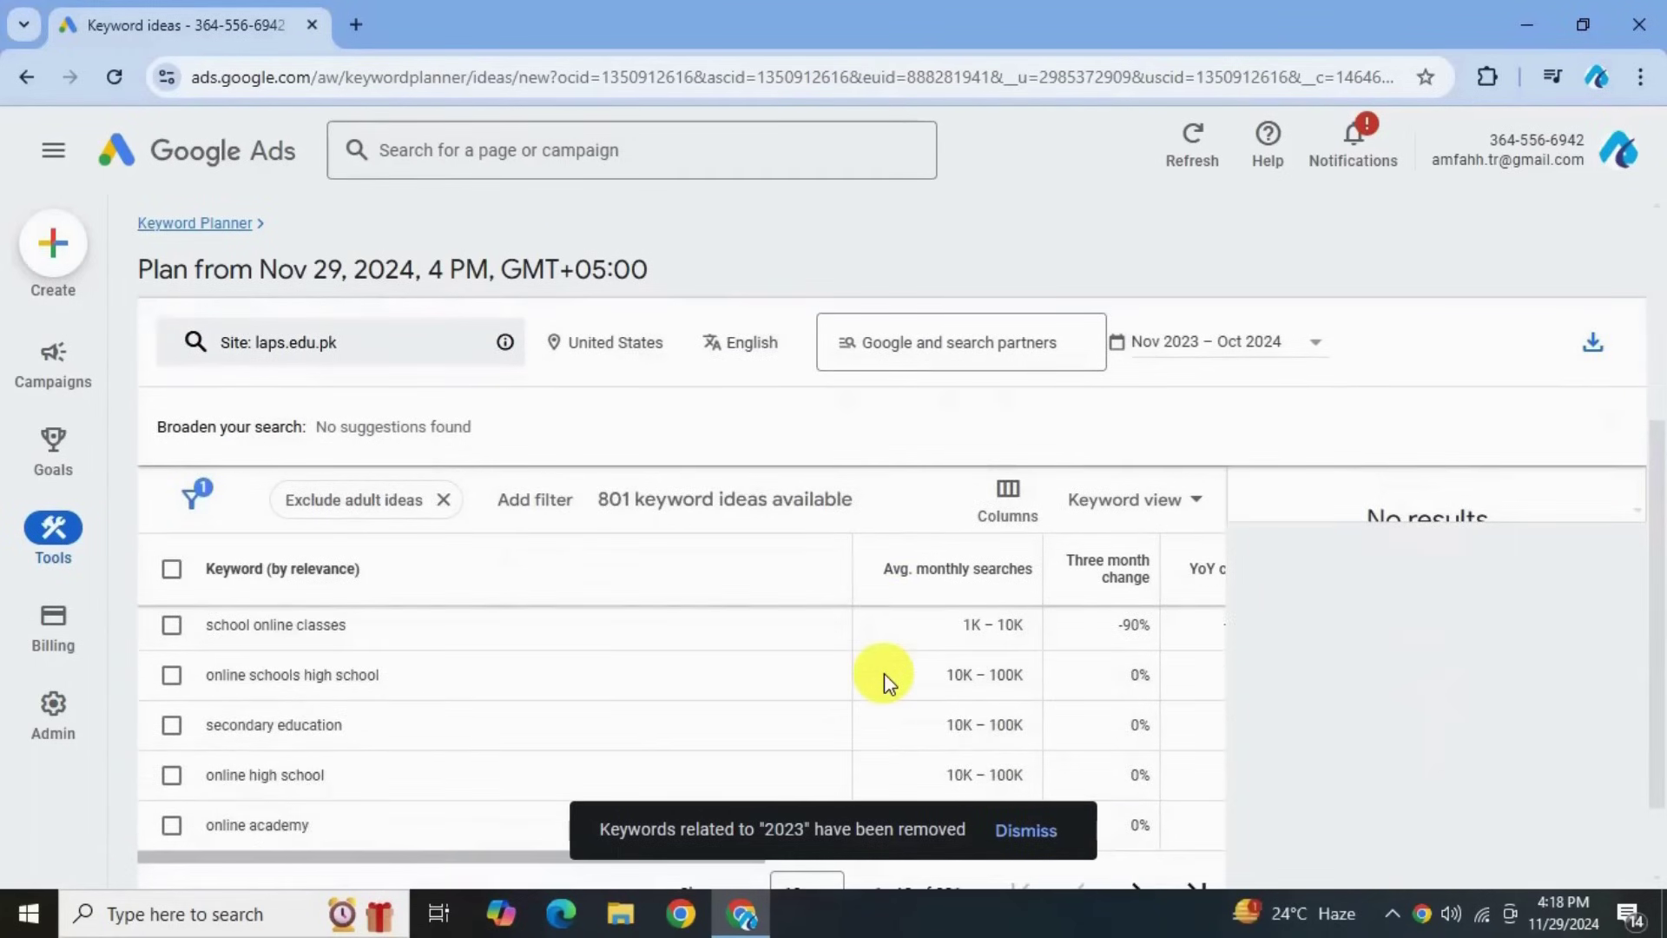
scroll(884, 673, "down", 1)
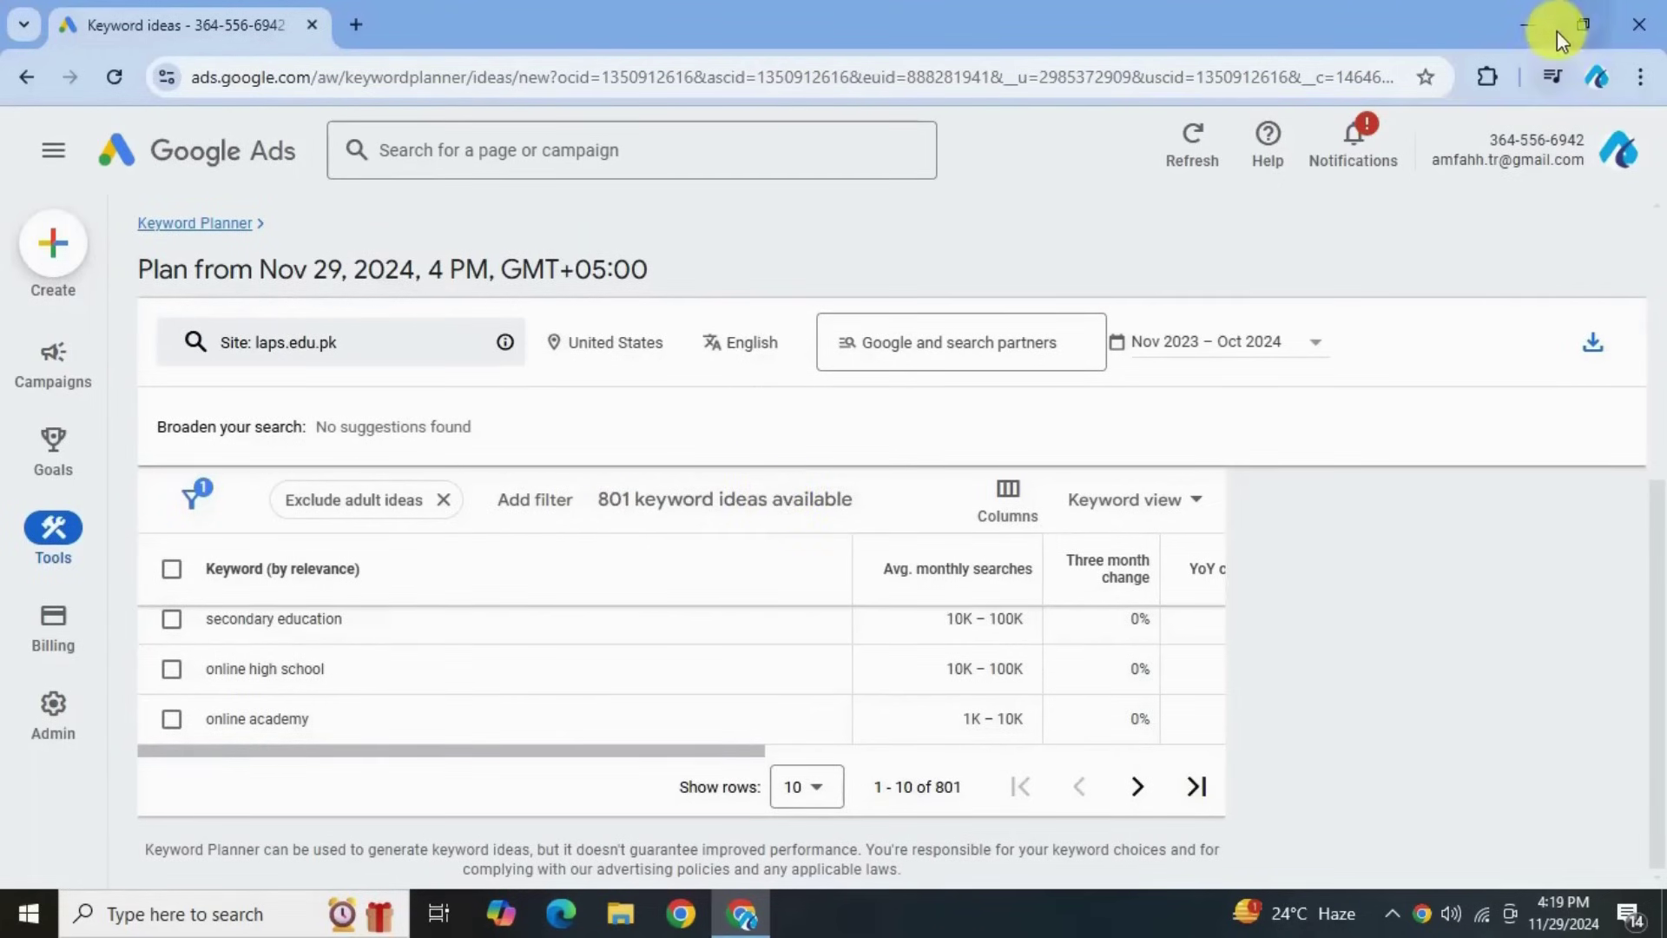
left_click(1533, 17)
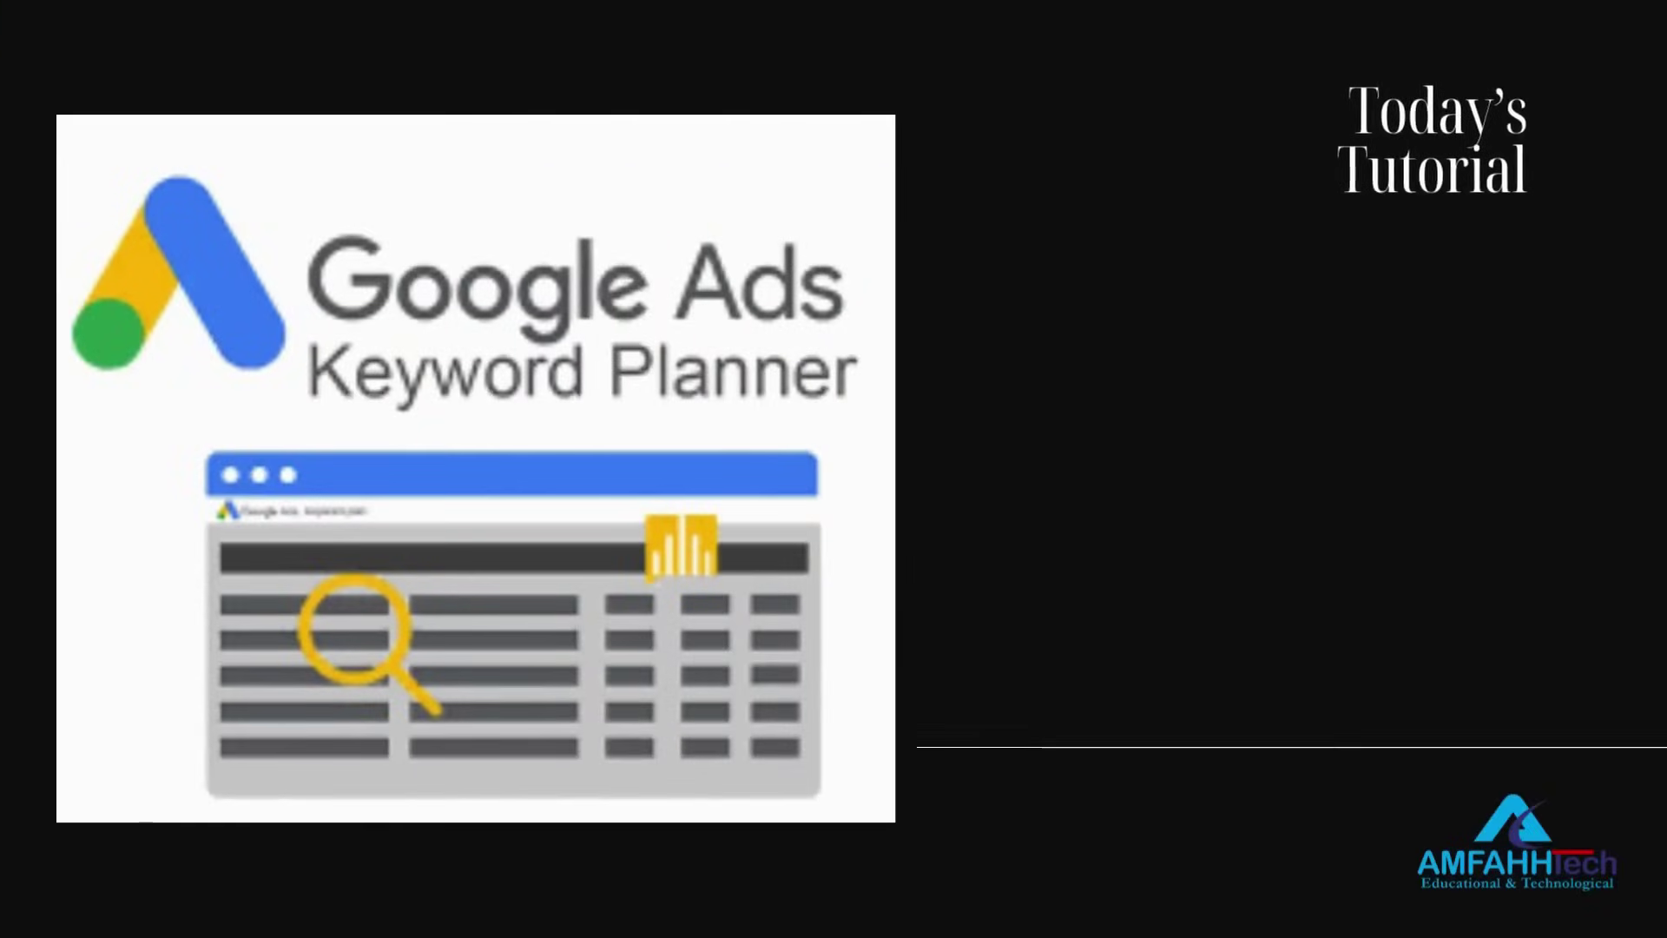